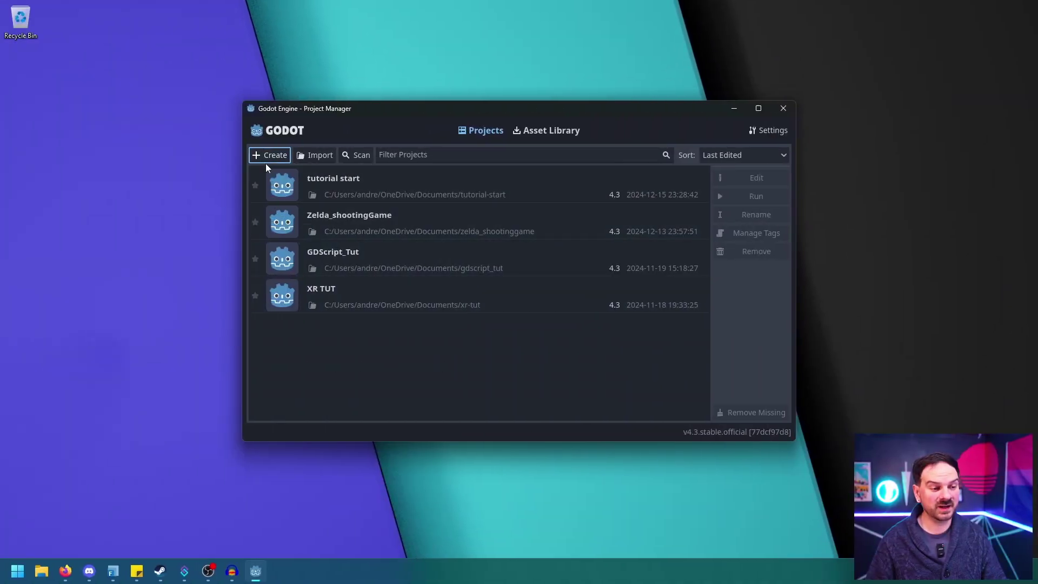
# Create a new project named XRGame with version control metadata set to None and open it for editing.
pyautogui.click(269, 155)
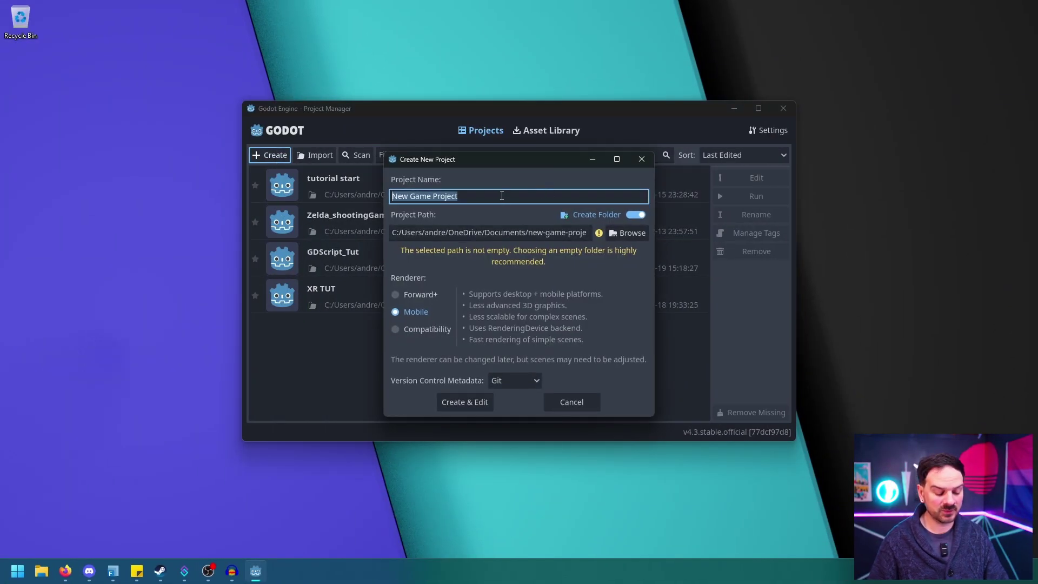
pyautogui.write('XRGame')
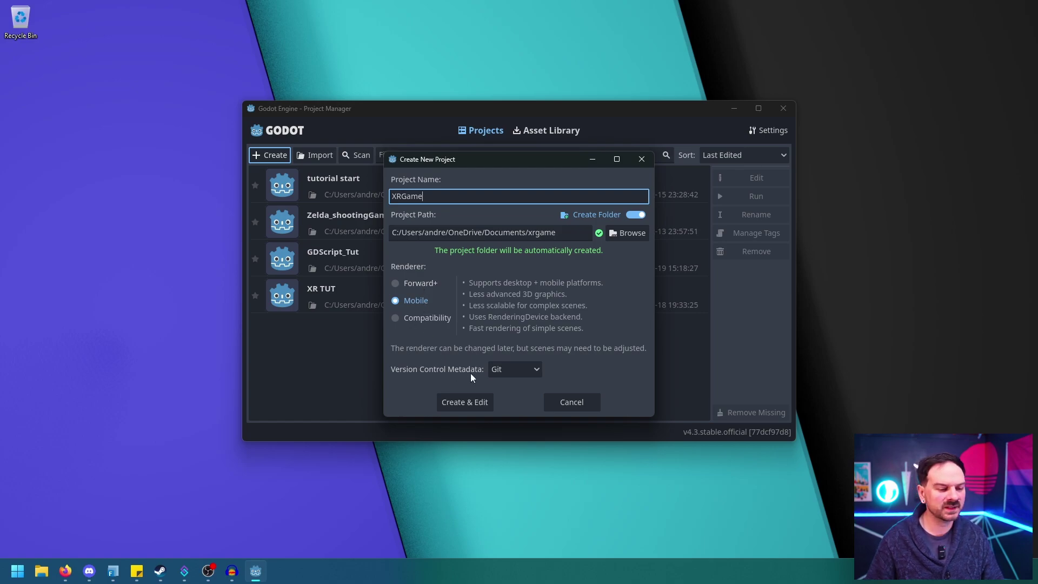
pyautogui.click(522, 370)
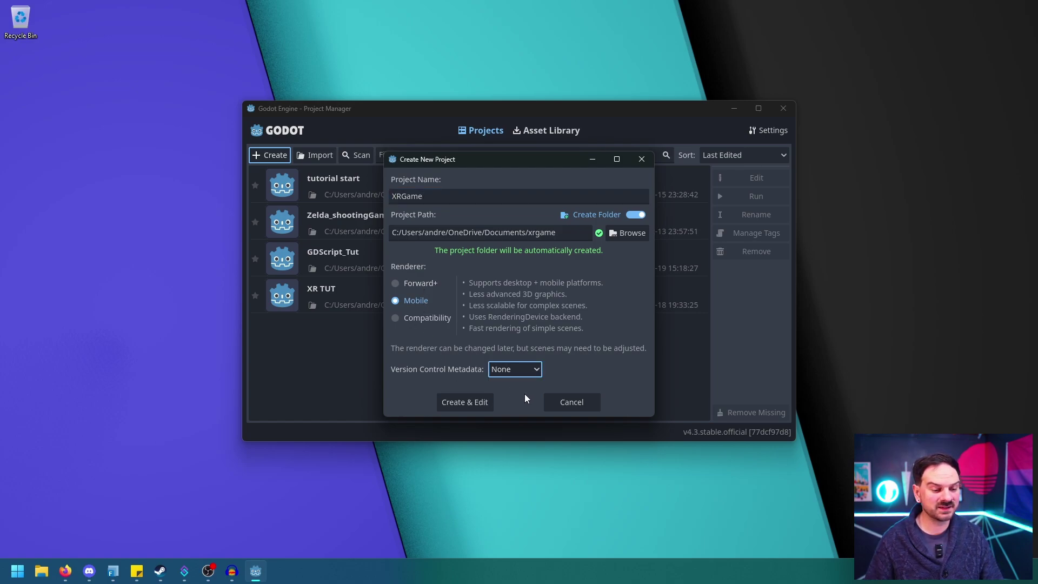
pyautogui.click(466, 403)
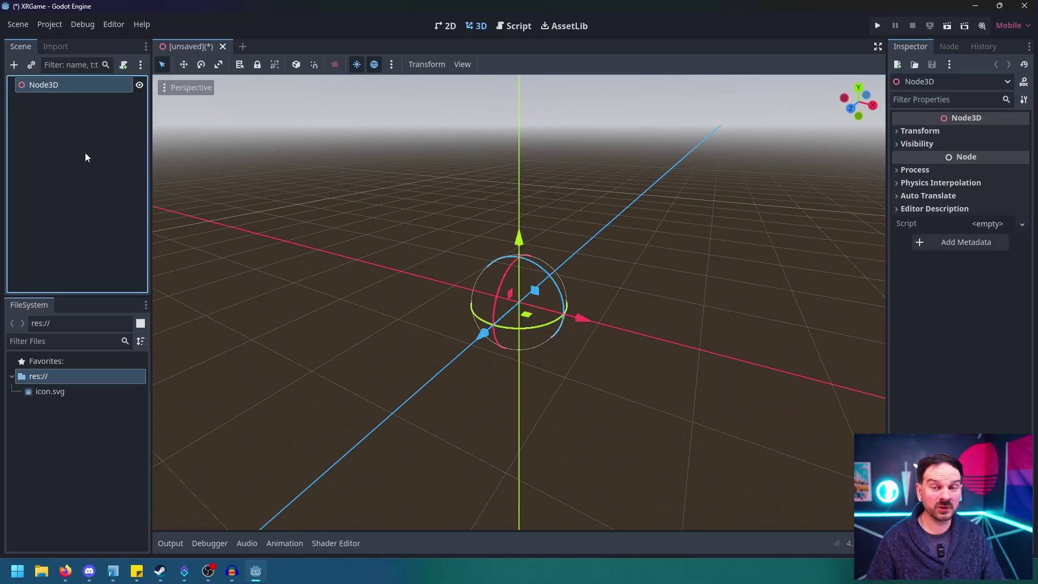
# Save the 3D scene as Main.tscn in the project root and set it as the main scene.
pyautogui.hotkey('ctrl', 's')
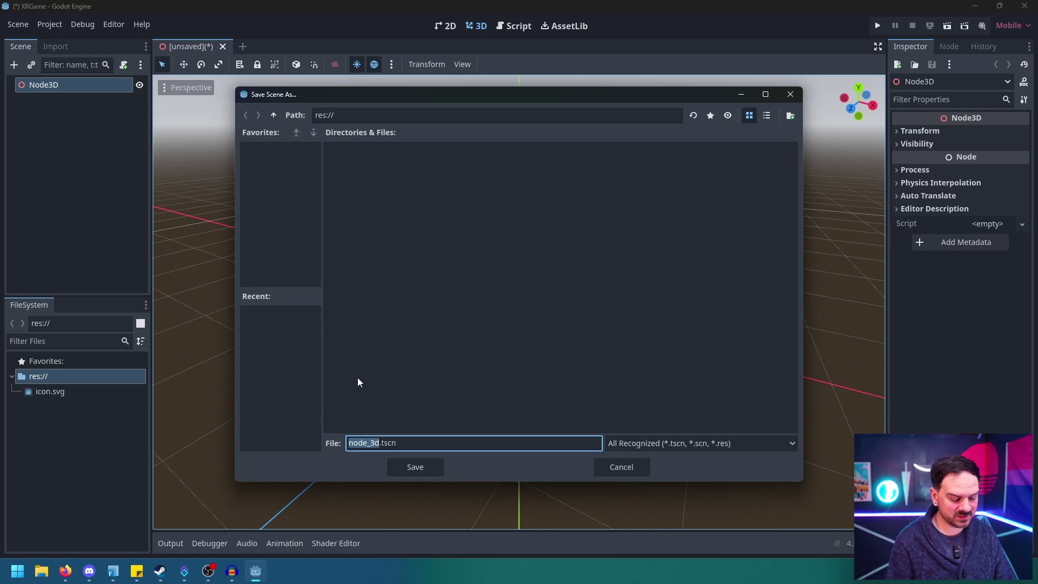
pyautogui.write('Main')
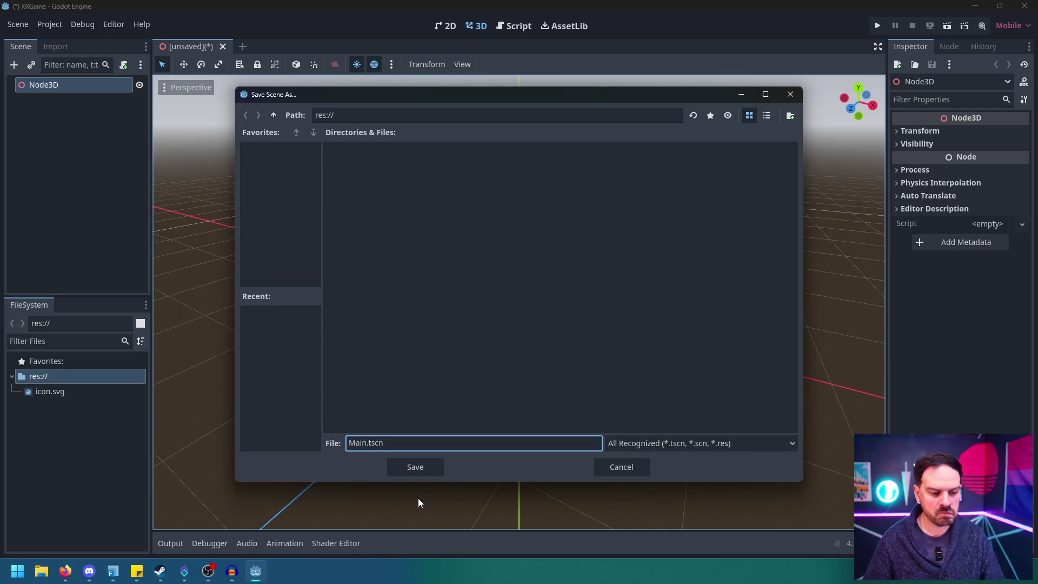
pyautogui.click(429, 470)
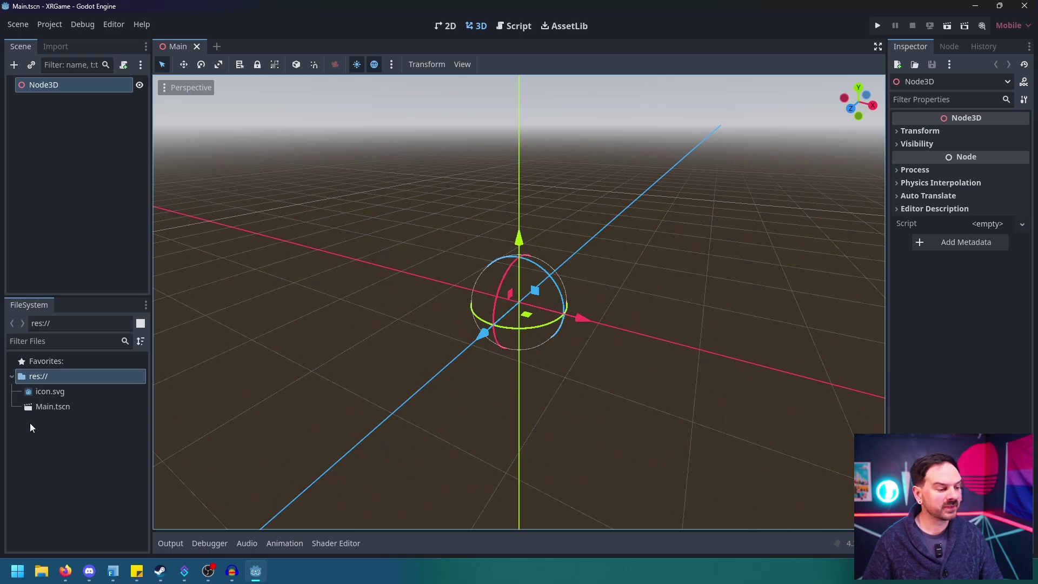
pyautogui.rightClick(44, 407)
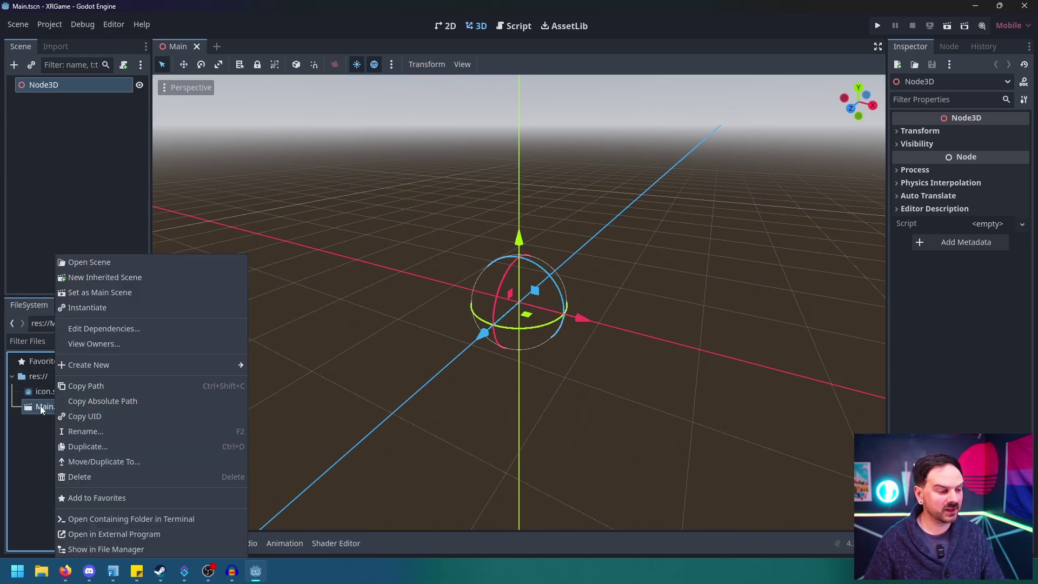
pyautogui.click(101, 292)
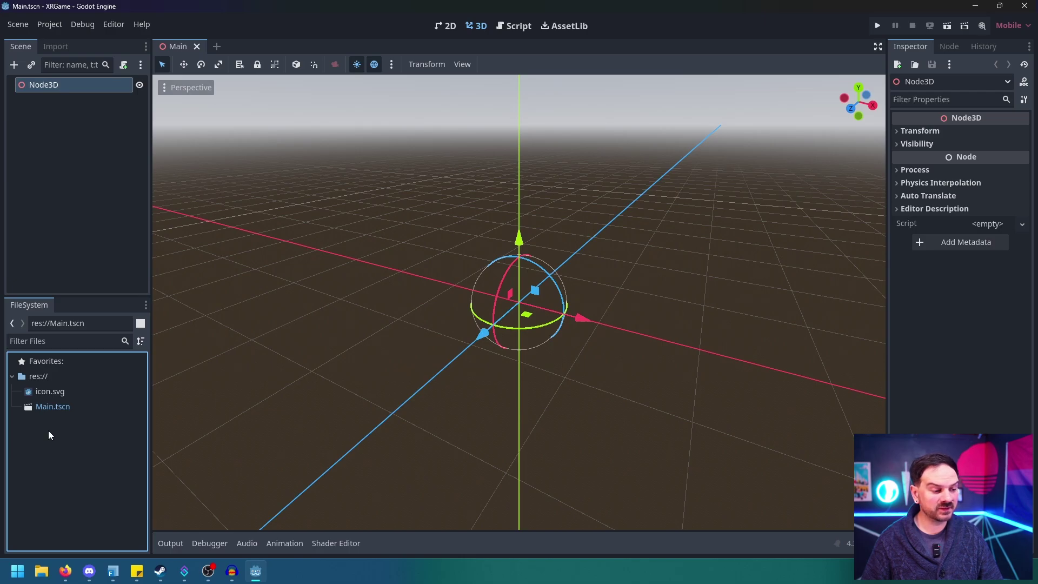
# Create two folders named Worlds and blueprints in the project's res:// root.
pyautogui.rightClick(48, 434)
pyautogui.click(84, 437)
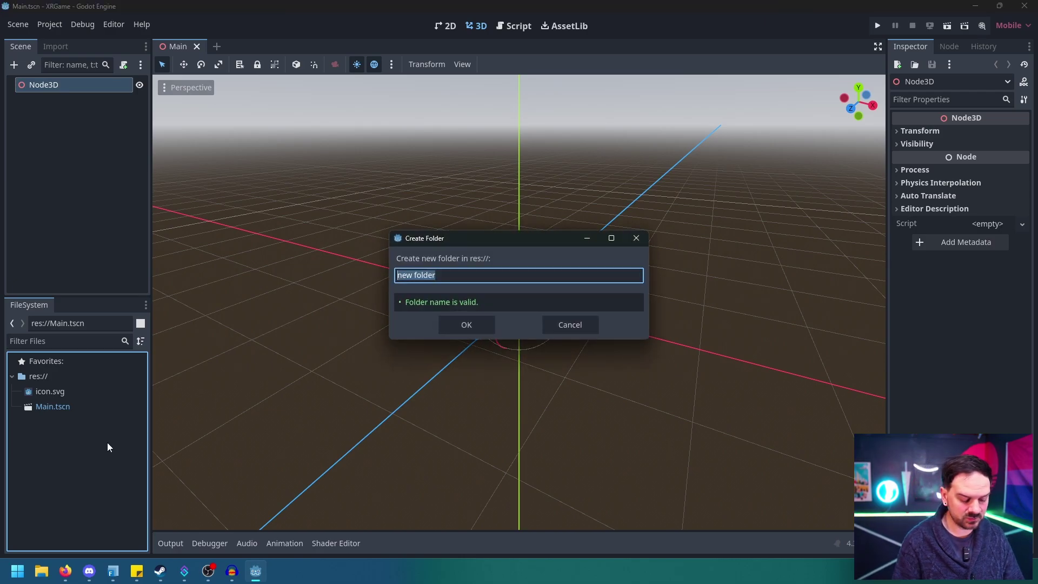
pyautogui.write('Worlds')
pyautogui.press('Return')
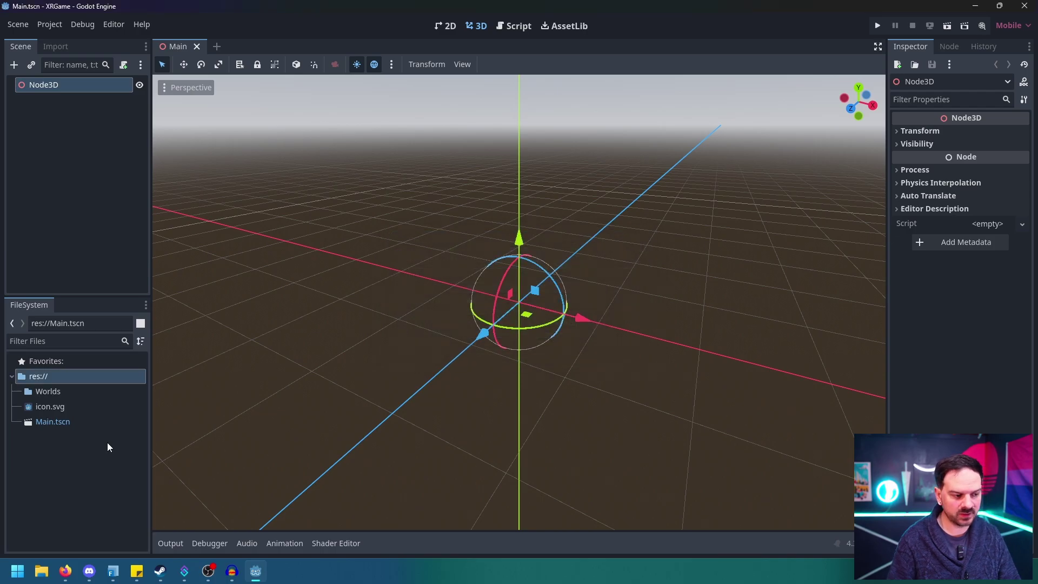
pyautogui.rightClick(48, 465)
pyautogui.click(69, 453)
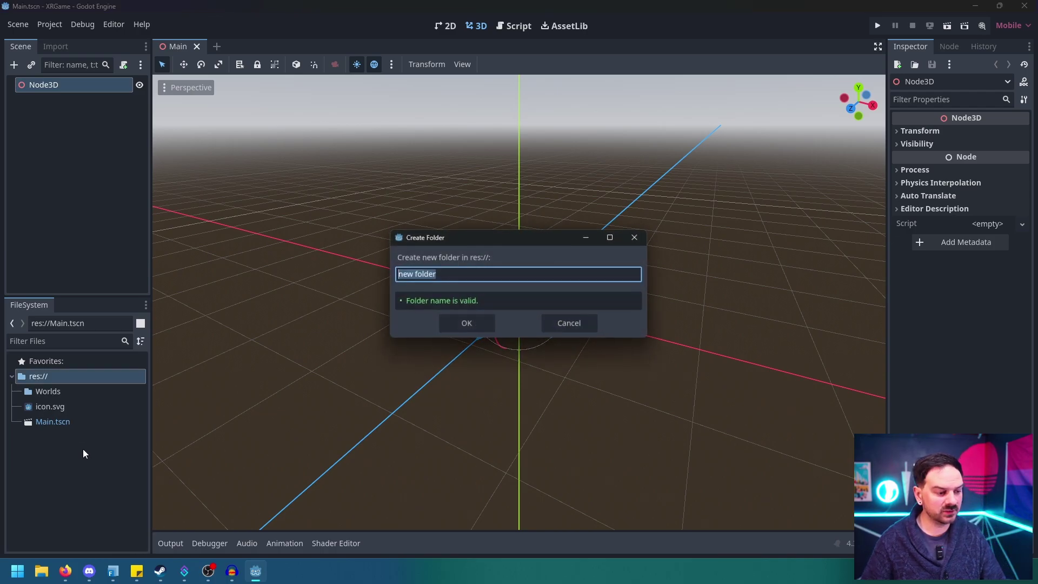
pyautogui.write('bl')
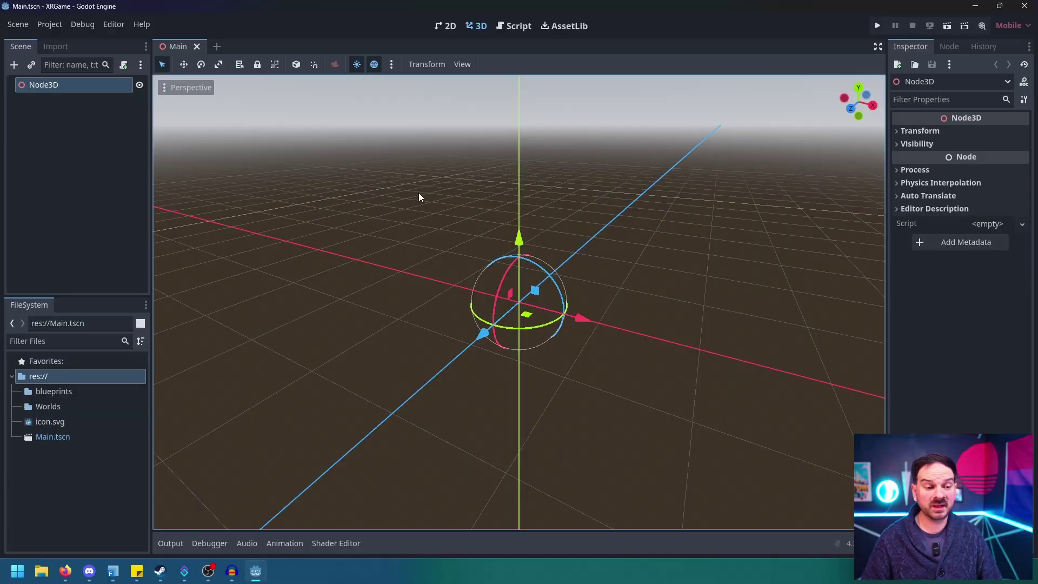
# Add a StaticBody3D node as a child of the root Node3D.
pyautogui.hotkey('ctrl', 'a')
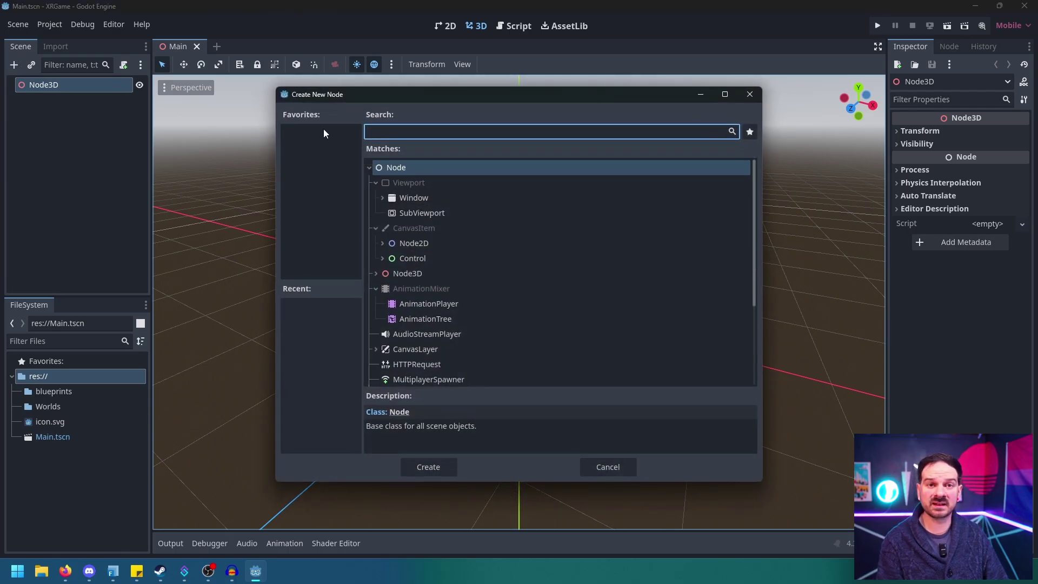
pyautogui.write('stat')
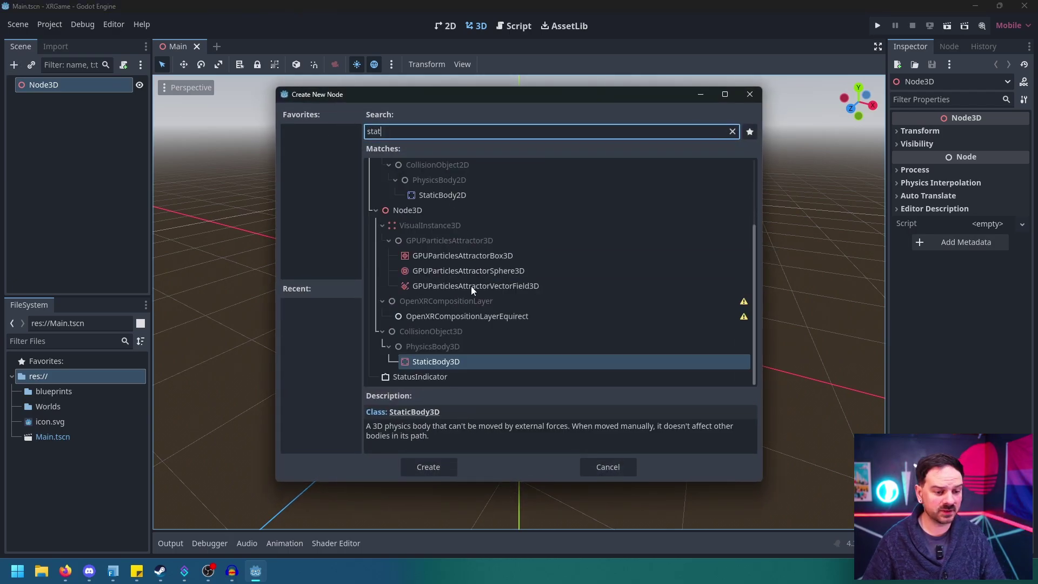
pyautogui.click(454, 362)
pyautogui.doubleClick(446, 362)
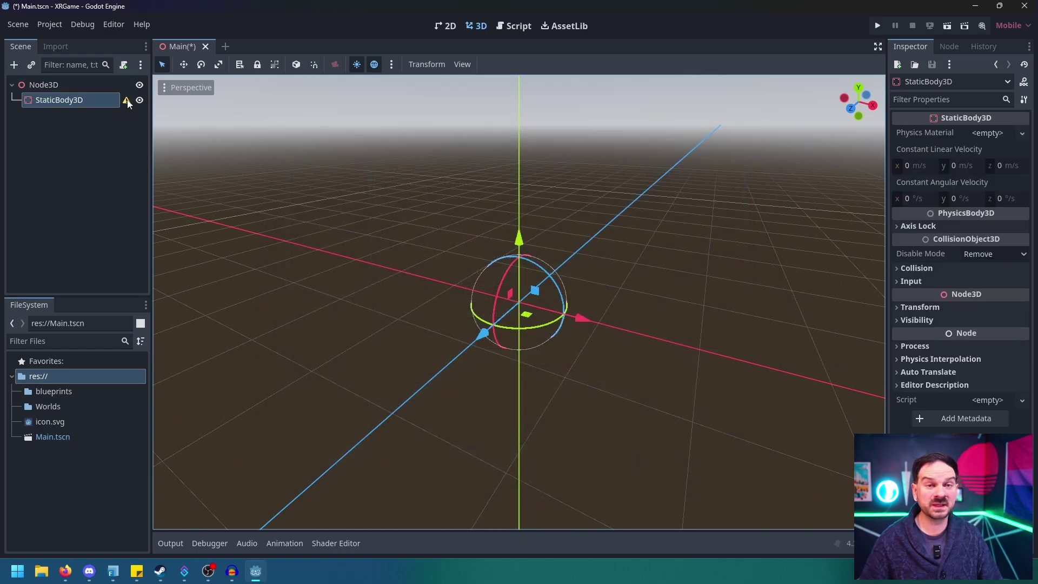
# Add a CollisionShape3D under the StaticBody3D and assign it a new BoxShape3D.
pyautogui.rightClick(69, 101)
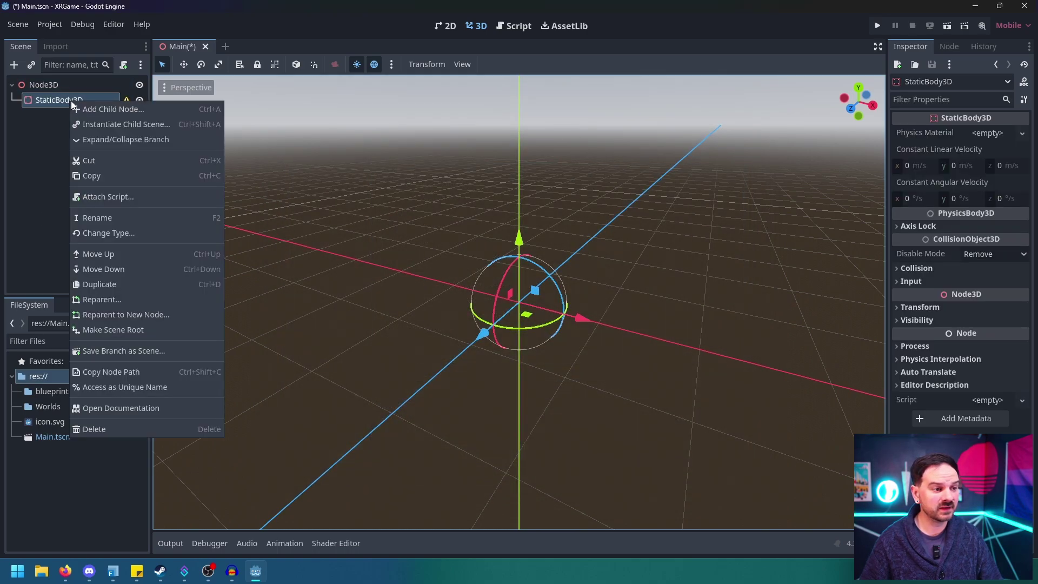
pyautogui.click(92, 107)
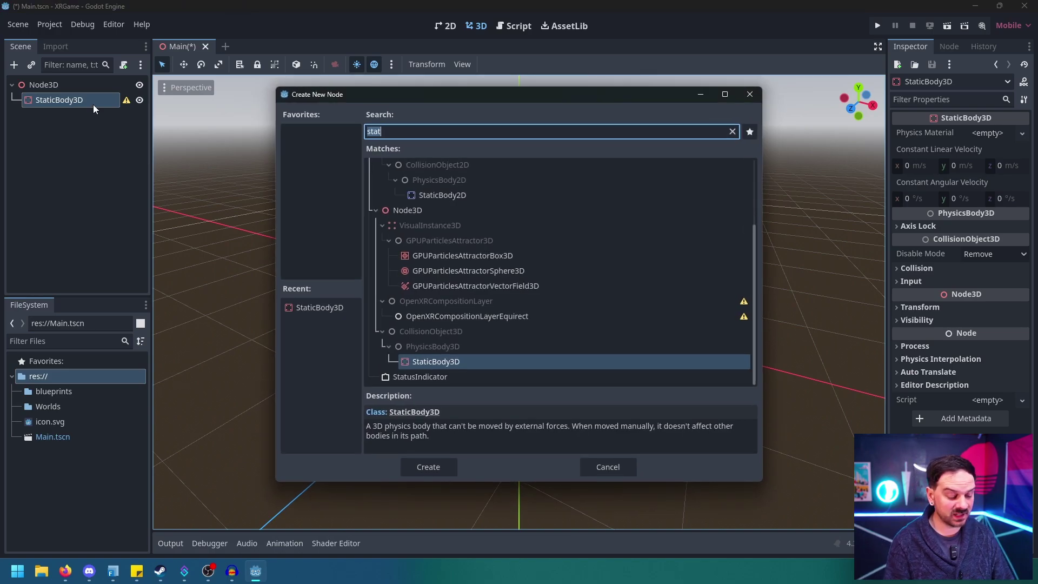
pyautogui.write('coll')
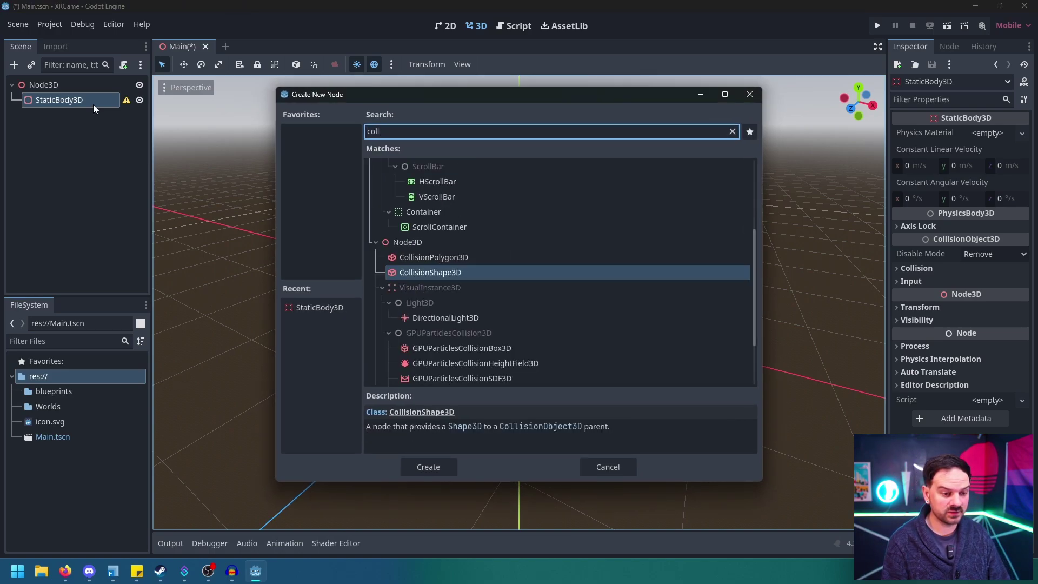
pyautogui.press('Return')
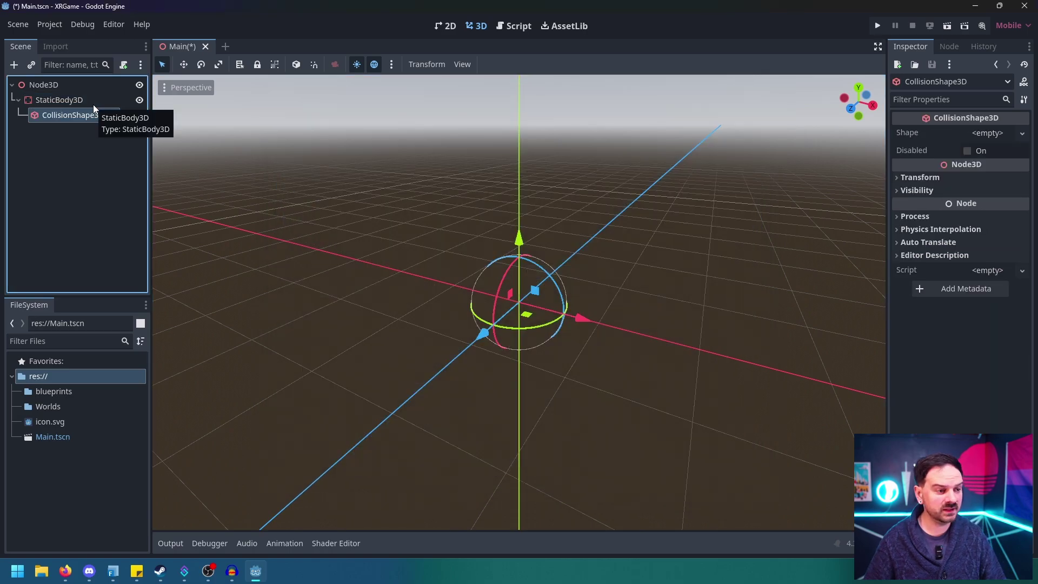
pyautogui.click(1011, 134)
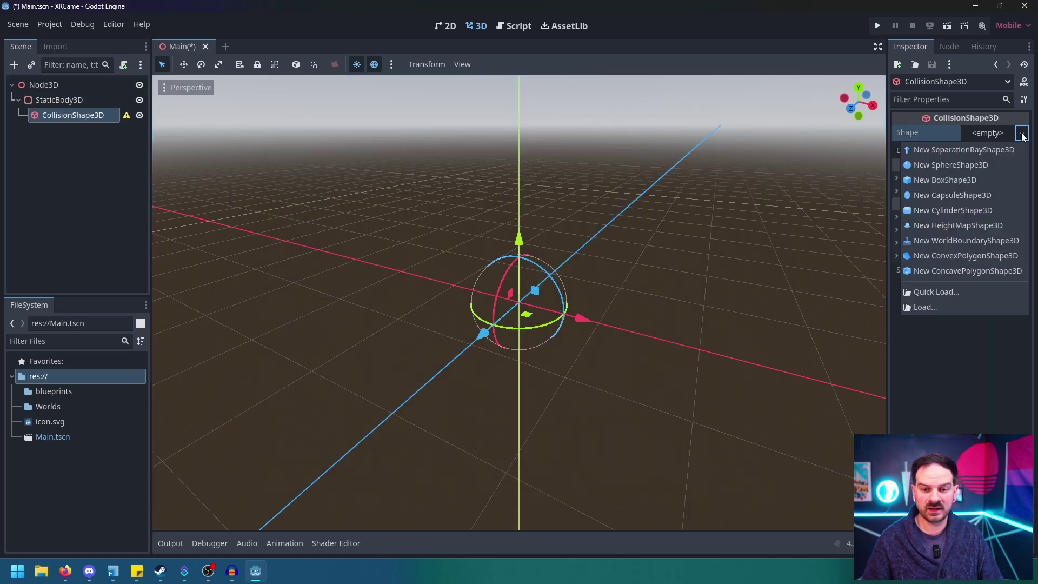
pyautogui.click(935, 179)
# Add a MeshInstance3D under the StaticBody3D and assign it a new BoxMesh.
pyautogui.click(52, 101)
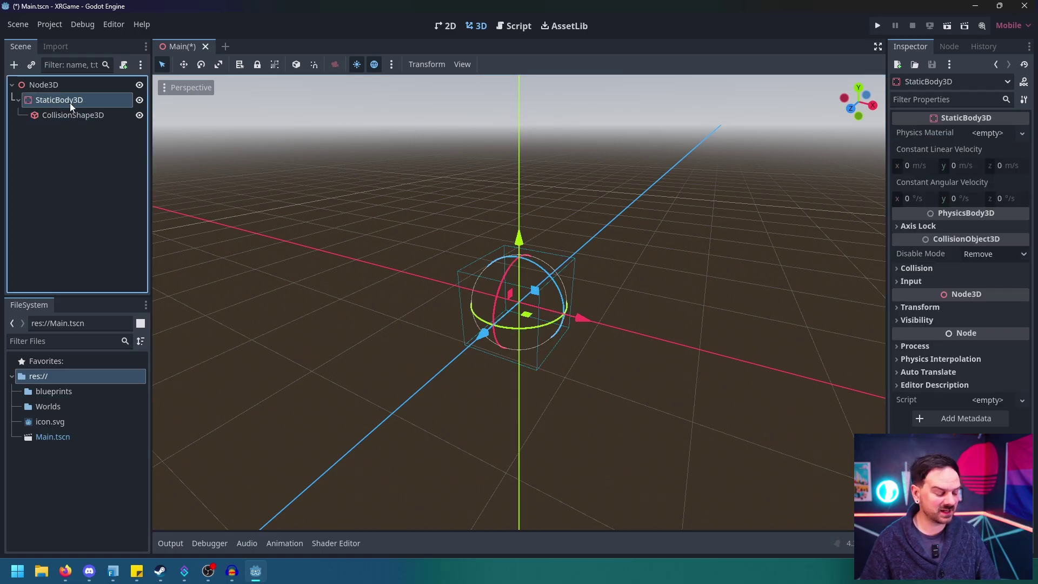
pyautogui.hotkey('ctrl', 'a')
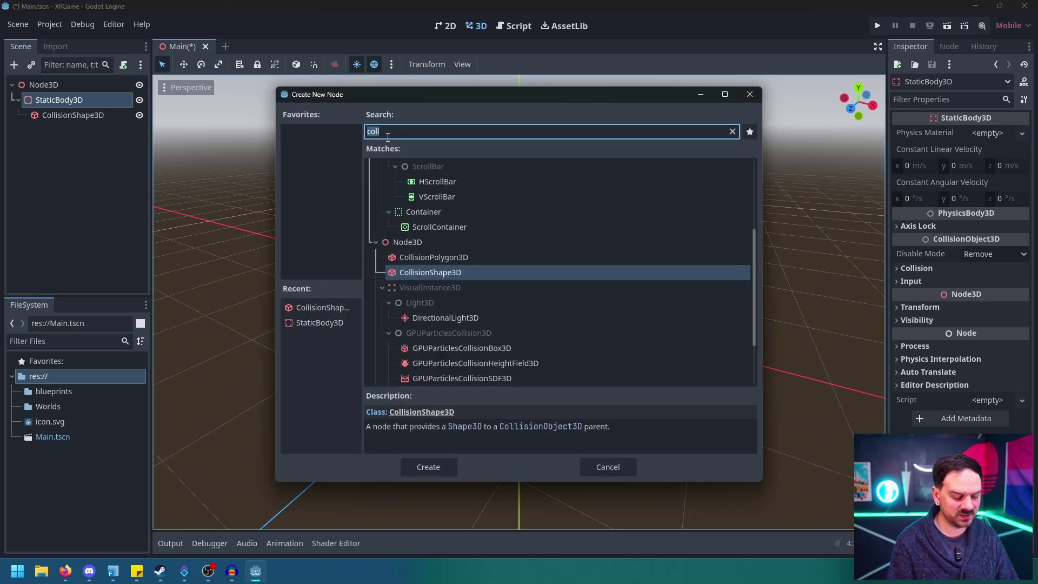
pyautogui.write('st')
pyautogui.press('BackSpace')
pyautogui.press('BackSpace')
pyautogui.write('mesh')
pyautogui.press('Return')
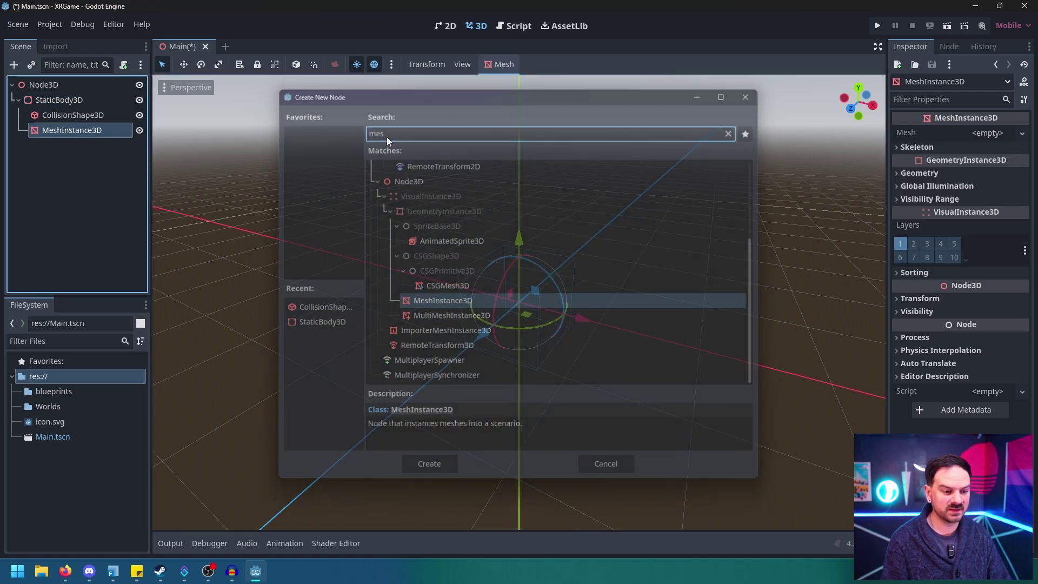
pyautogui.click(1021, 133)
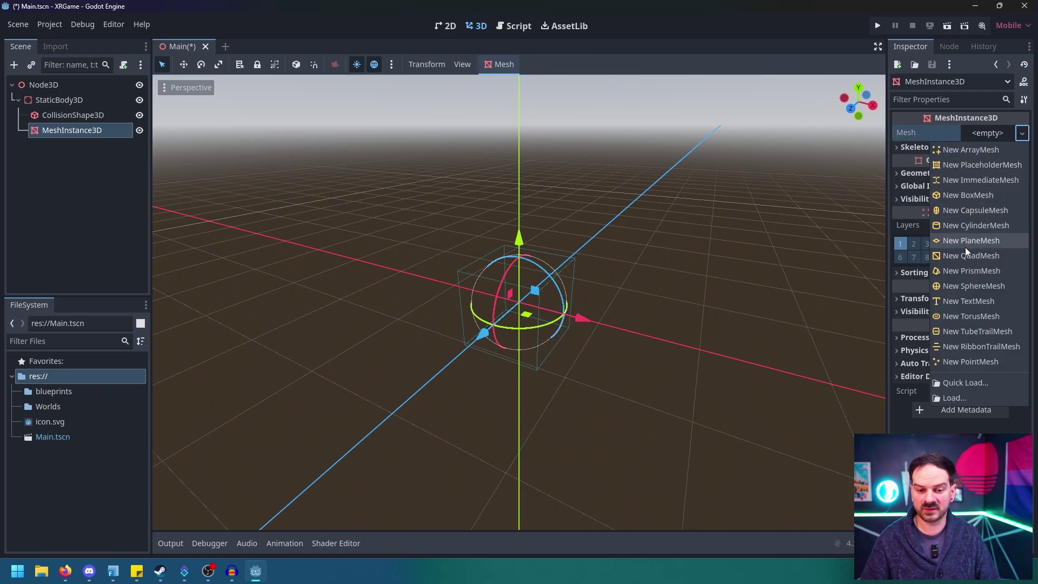
pyautogui.click(964, 195)
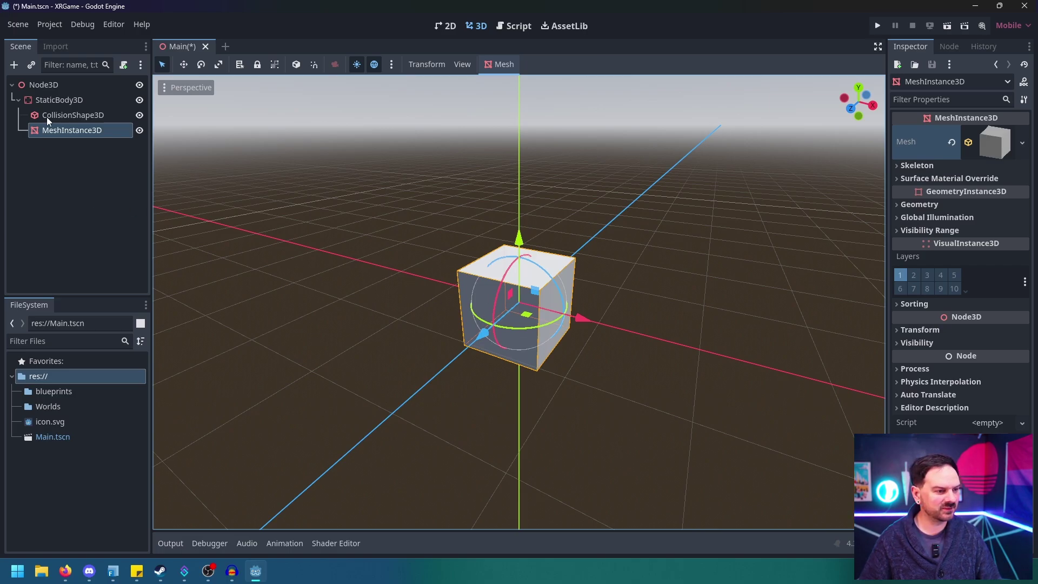
# Set the box mesh's size to 10 m in X, 0.1 m in Y and 10 m in Z.
pyautogui.click(998, 144)
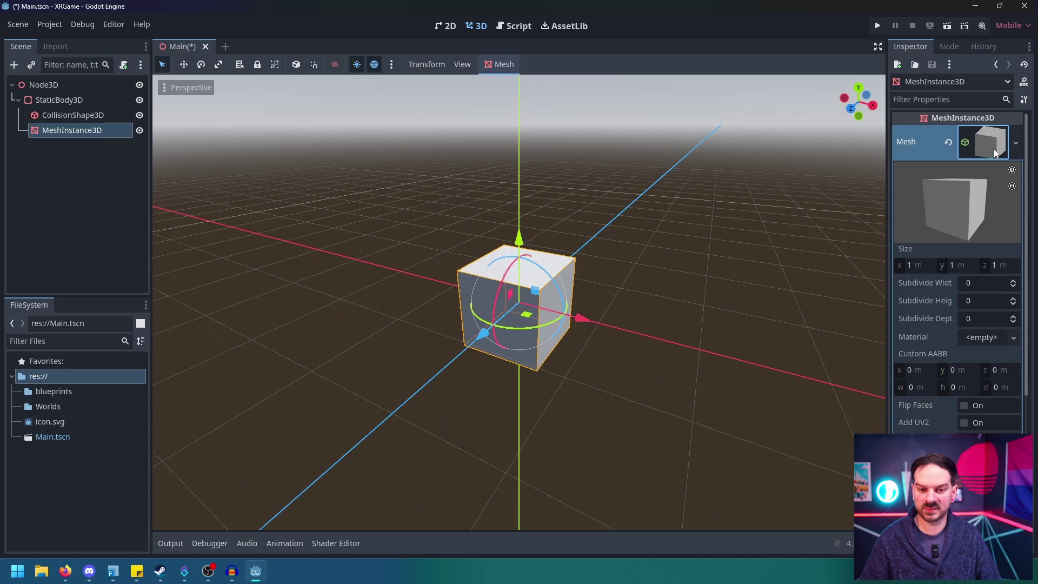
pyautogui.click(909, 265)
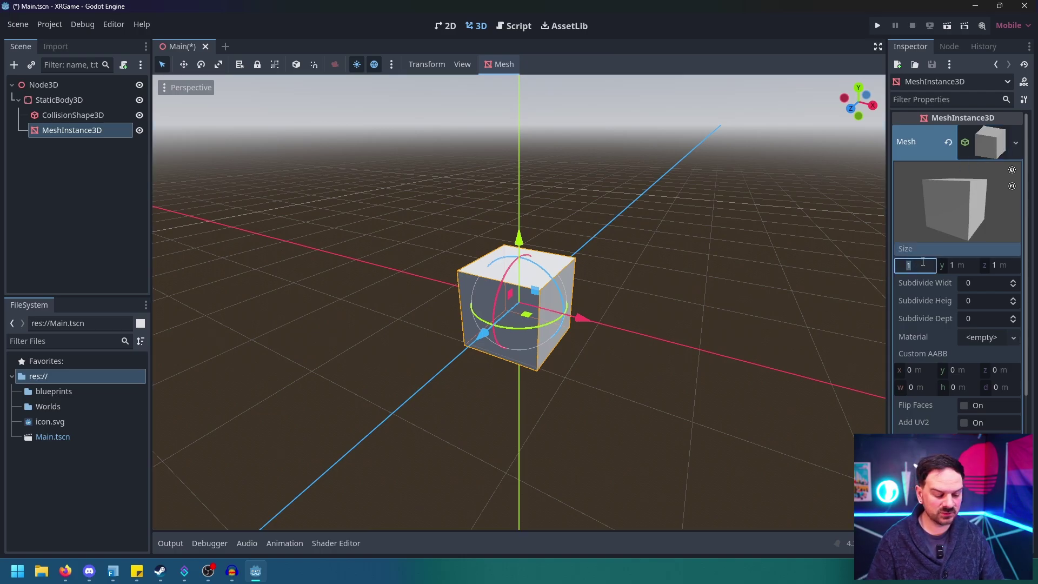
pyautogui.write('10')
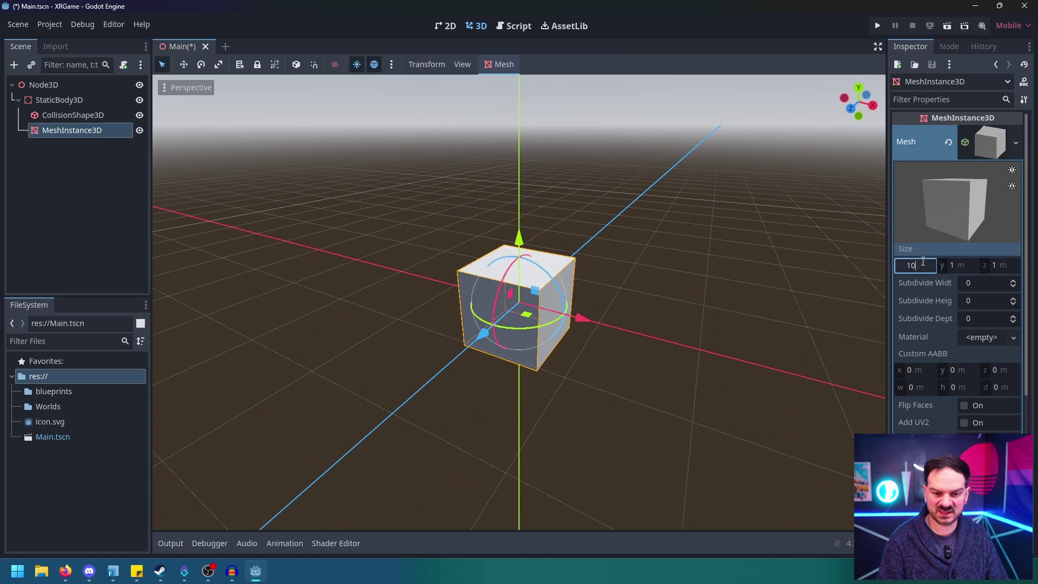
pyautogui.click(993, 265)
pyautogui.write('10')
pyautogui.press('Return')
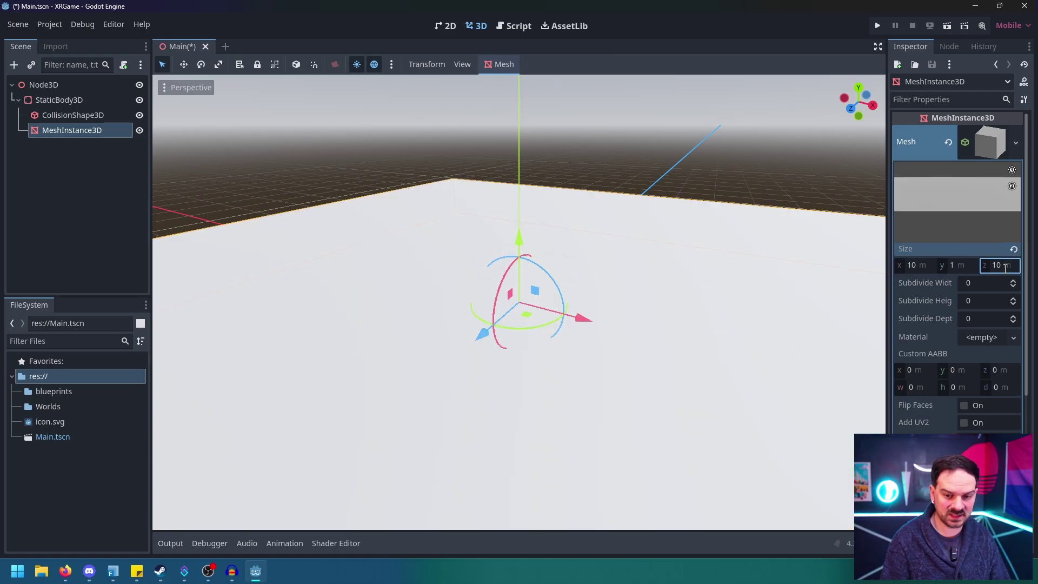
pyautogui.click(958, 266)
pyautogui.write('.1')
pyautogui.press('Return')
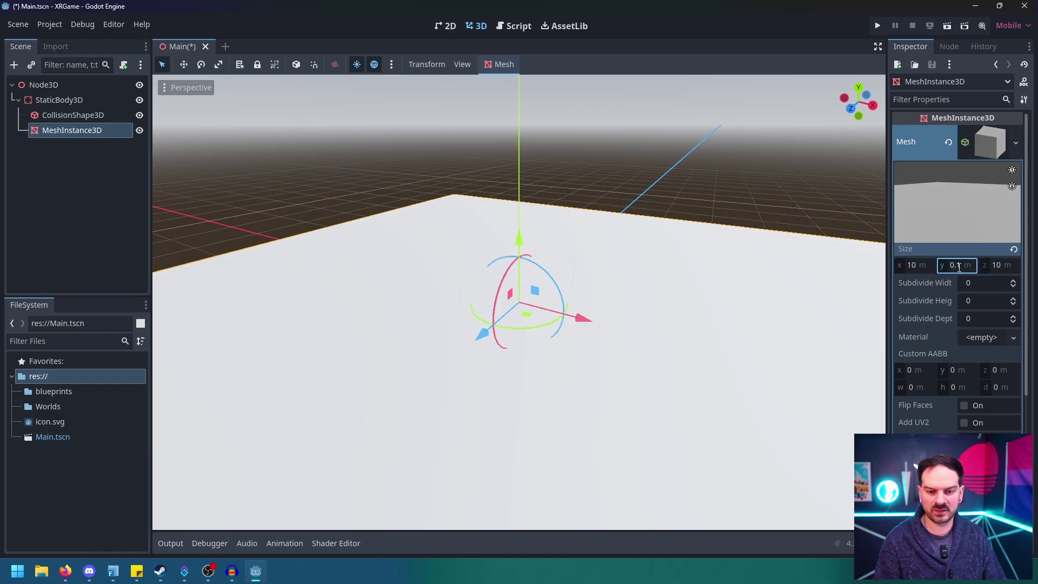
pyautogui.scroll(-3, 433, 310)
pyautogui.moveTo(433, 310); pyautogui.dragTo(490, 299, button='middle')
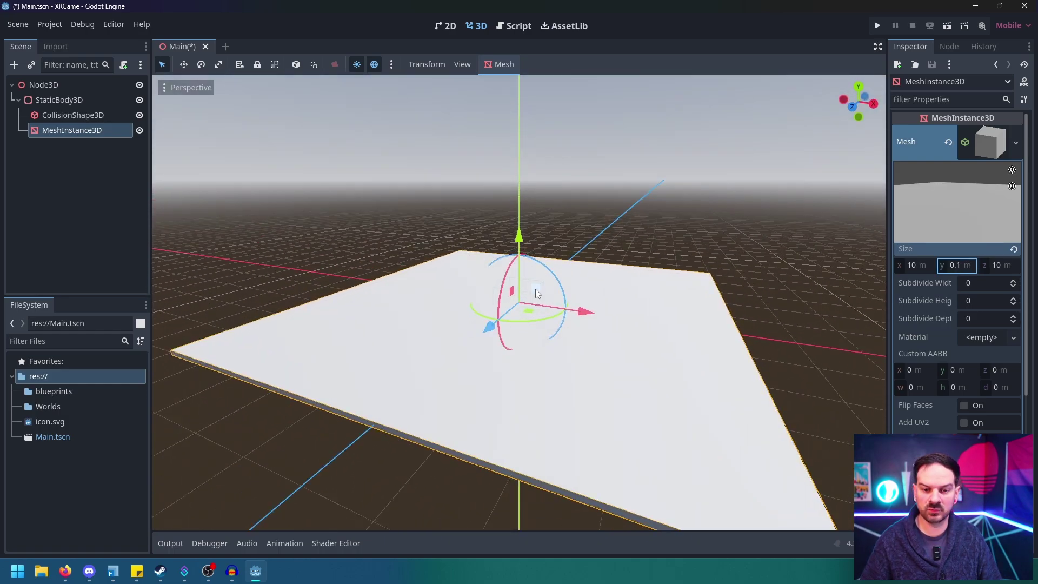
# Set the CollisionShape3D box shape's size to 10 m in X, 0.1 m in Y and 10 m in Z.
pyautogui.click(72, 115)
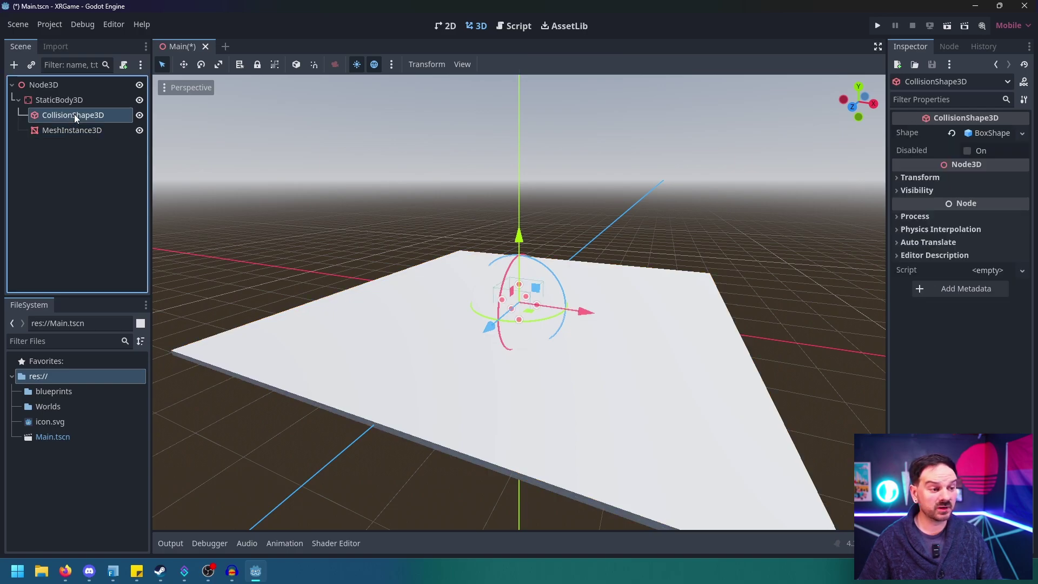
pyautogui.click(991, 133)
pyautogui.click(918, 167)
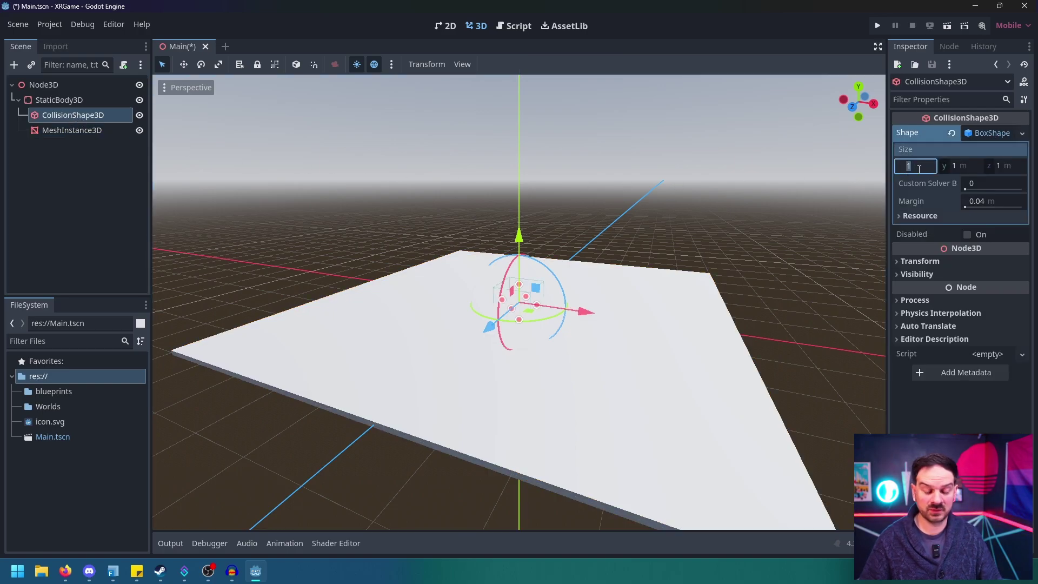
pyautogui.write('10')
pyautogui.press('Tab')
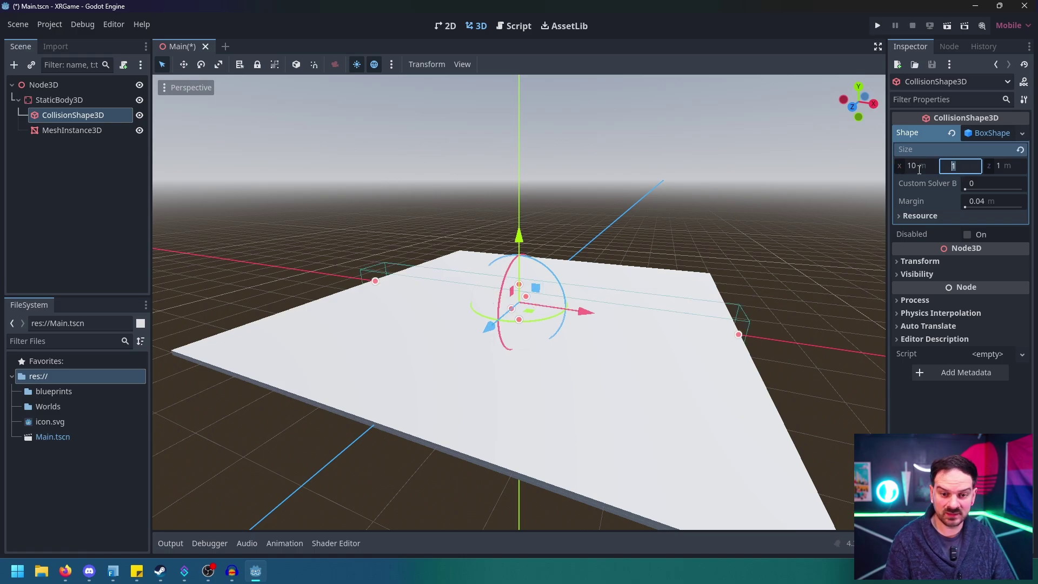
pyautogui.press('Tab')
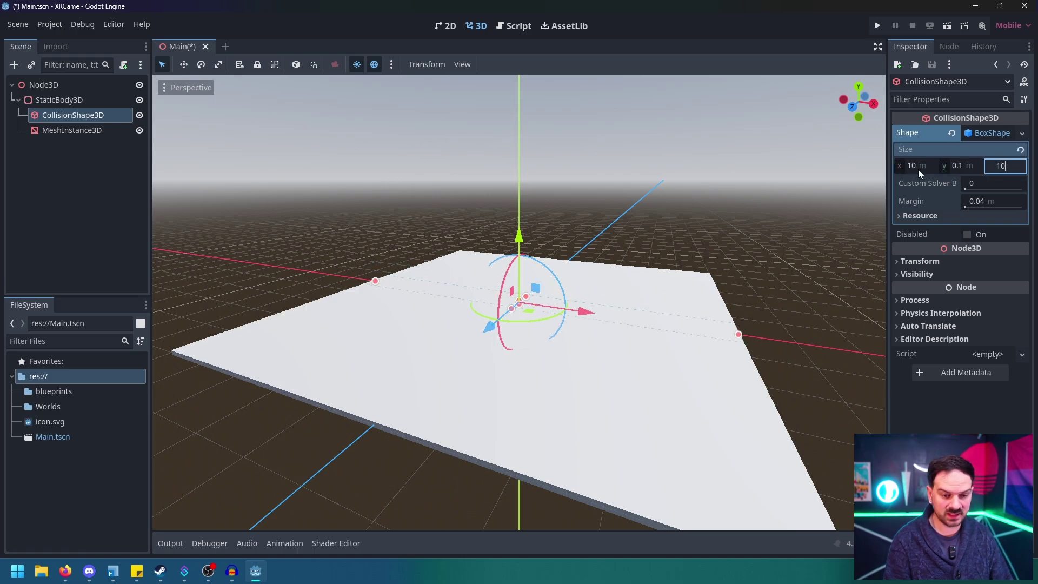
pyautogui.press('Return')
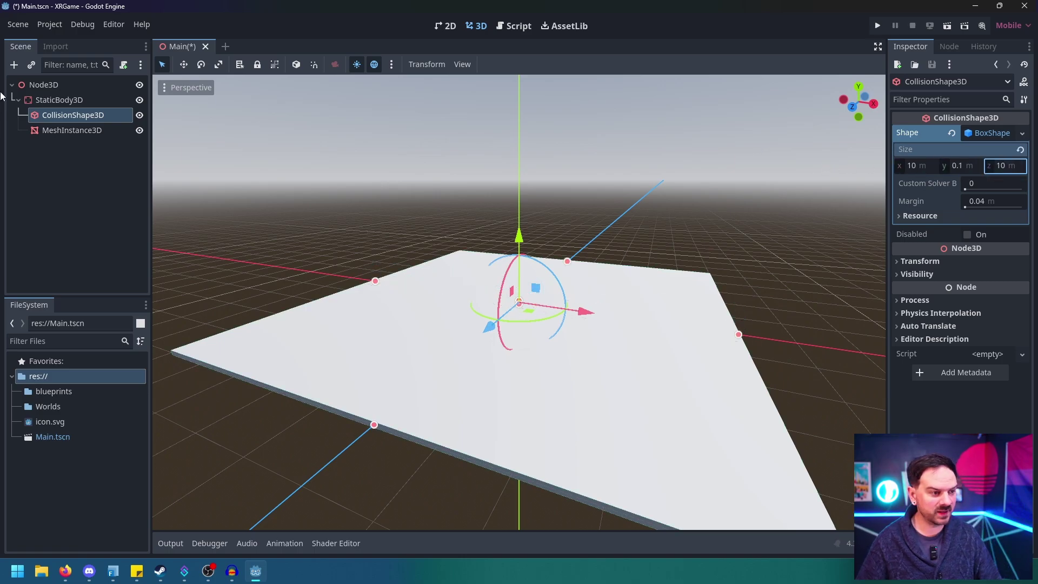
# Assign a new StandardMaterial3D to the box mesh of the MeshInstance3D.
pyautogui.click(69, 130)
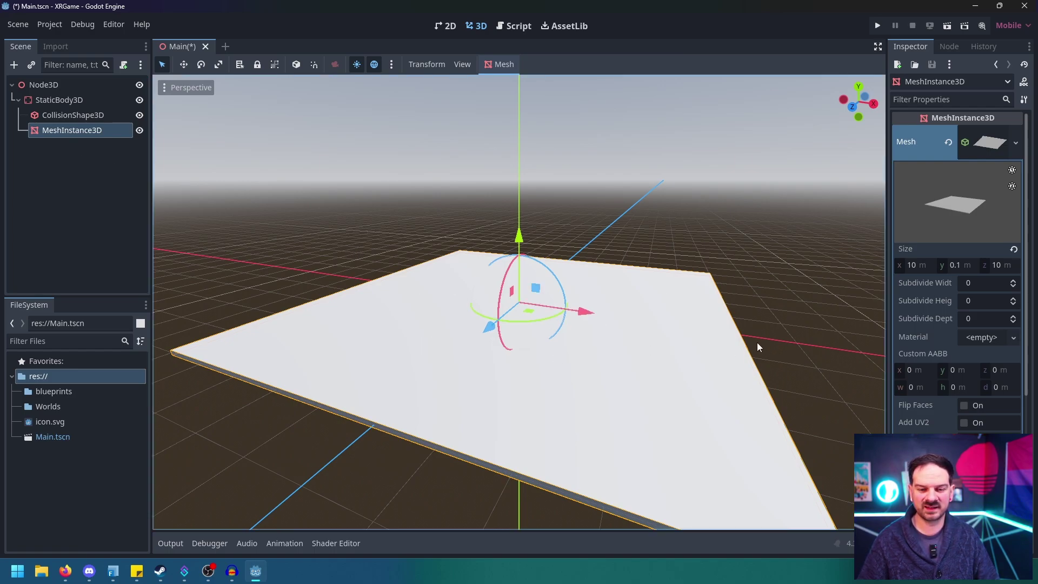
pyautogui.click(979, 337)
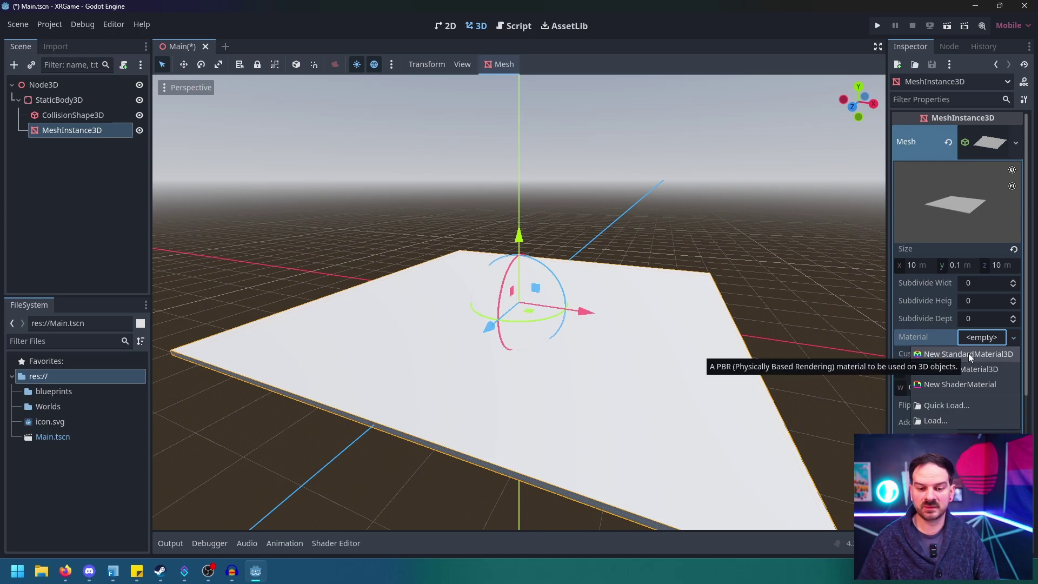
pyautogui.click(968, 353)
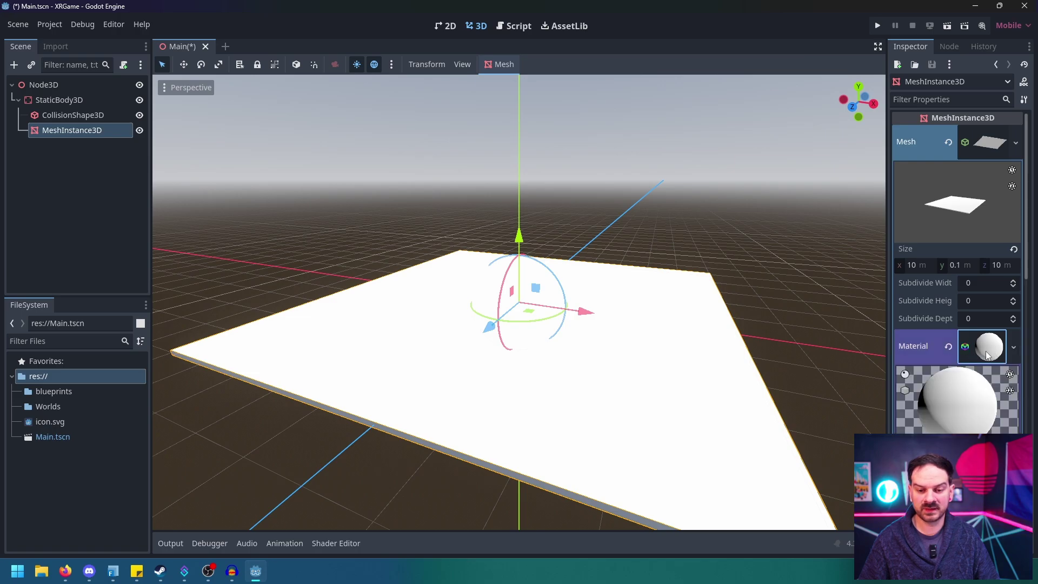
# Change the floor material's albedo color to dark grey.
pyautogui.click(984, 351)
pyautogui.scroll(-2, 959, 382)
pyautogui.click(921, 417)
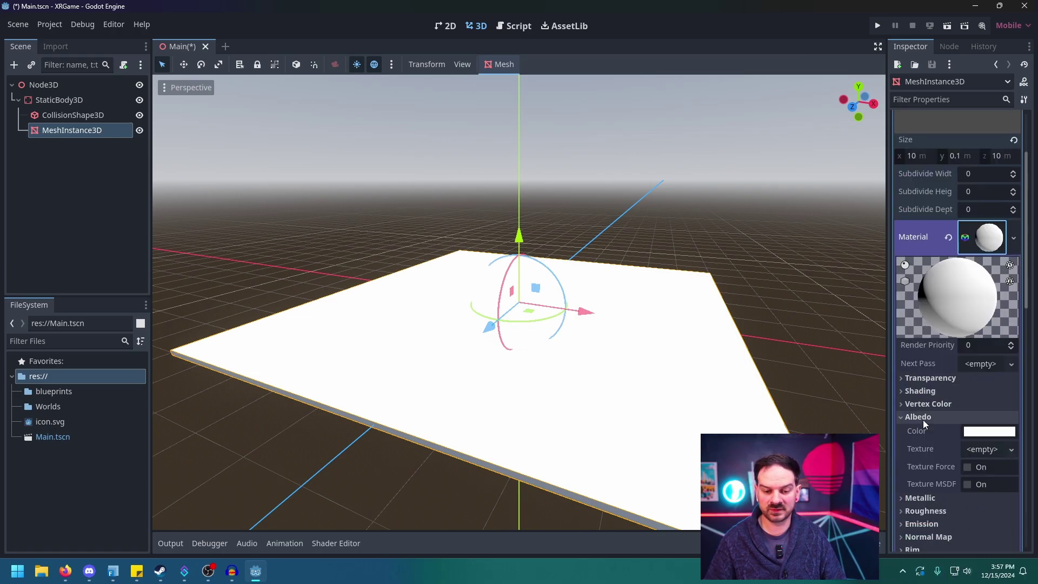
pyautogui.click(987, 432)
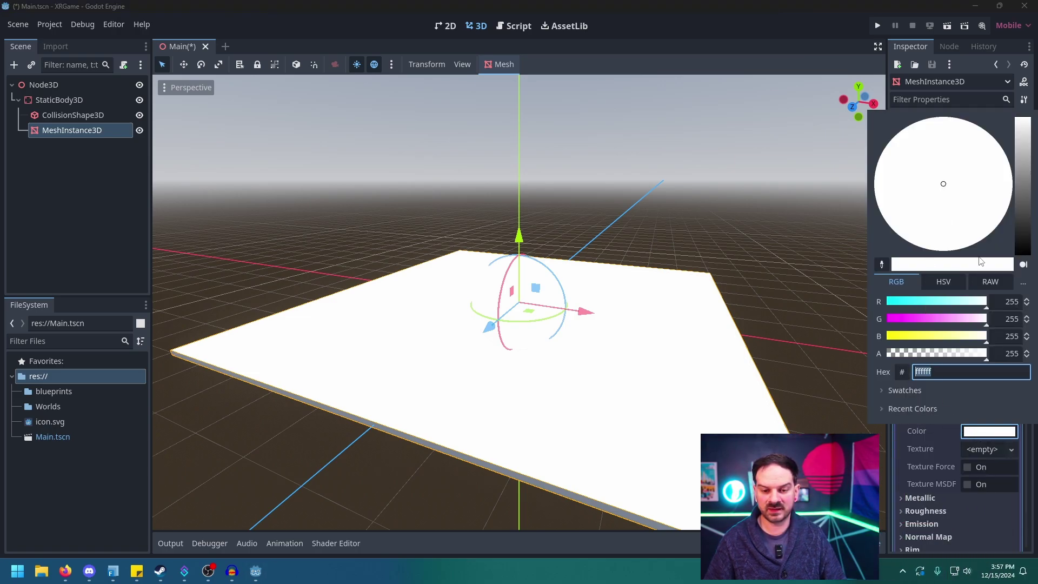
pyautogui.click(1022, 200)
pyautogui.click(578, 337)
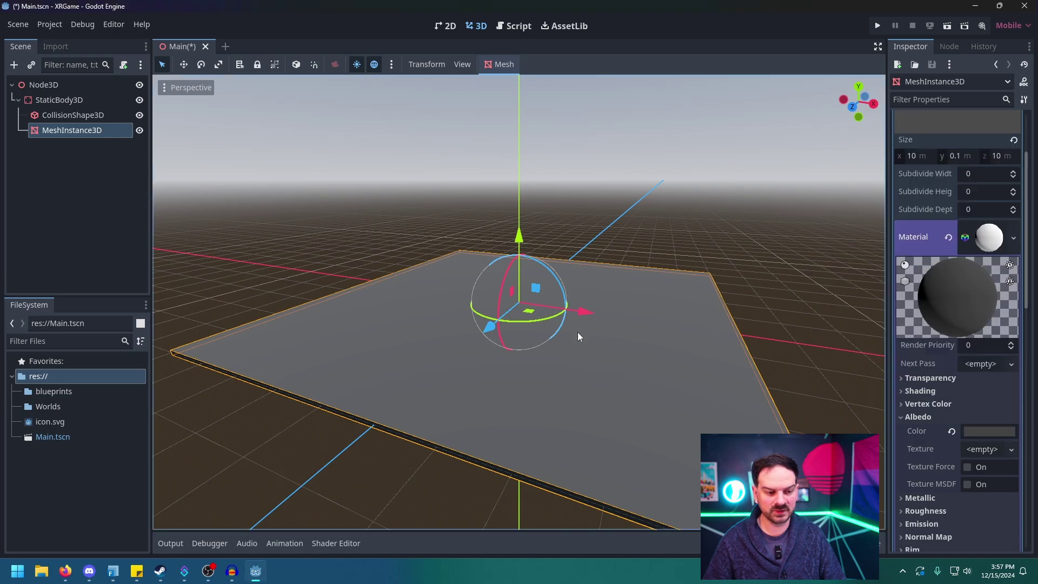
pyautogui.click(53, 200)
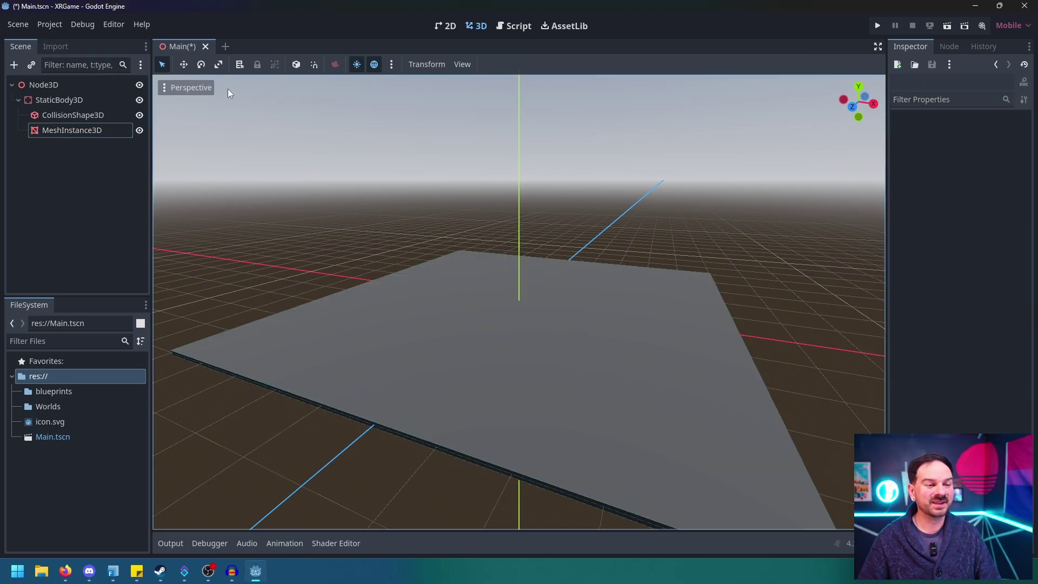
# Add the preview sun and the preview environment to the scene as nodes.
pyautogui.click(391, 64)
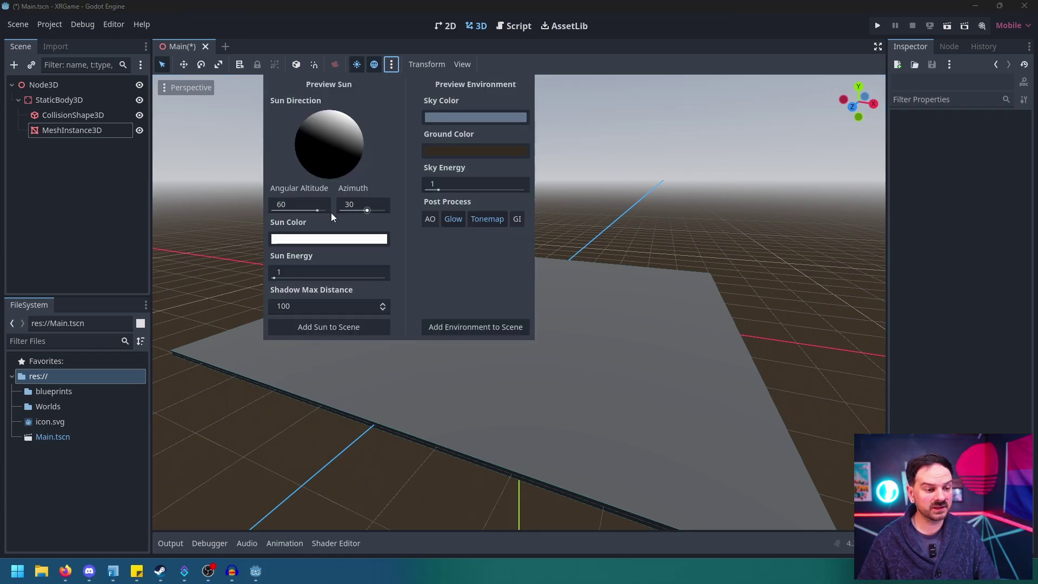
pyautogui.click(340, 326)
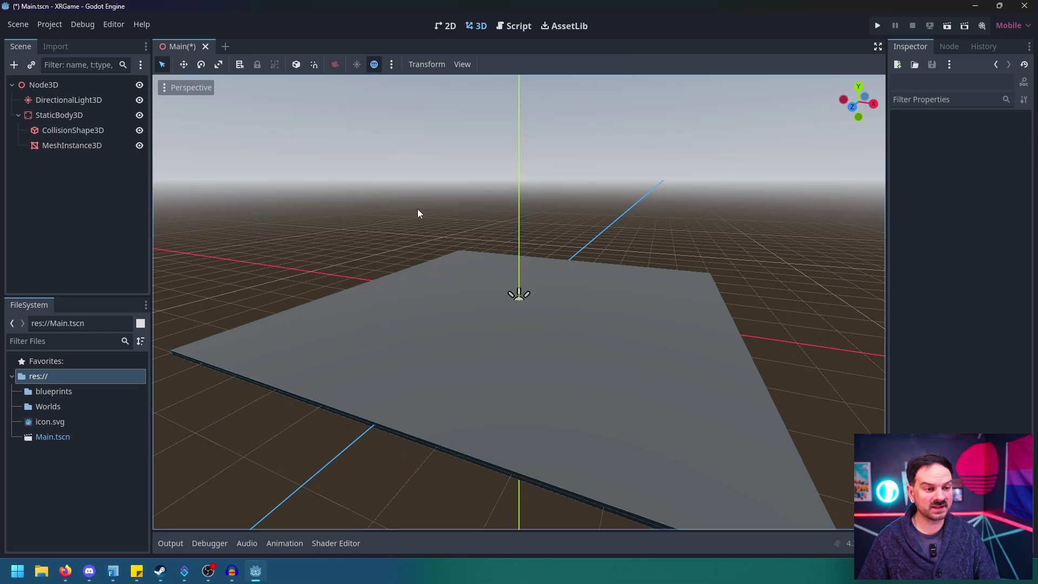
pyautogui.click(390, 64)
pyautogui.click(475, 328)
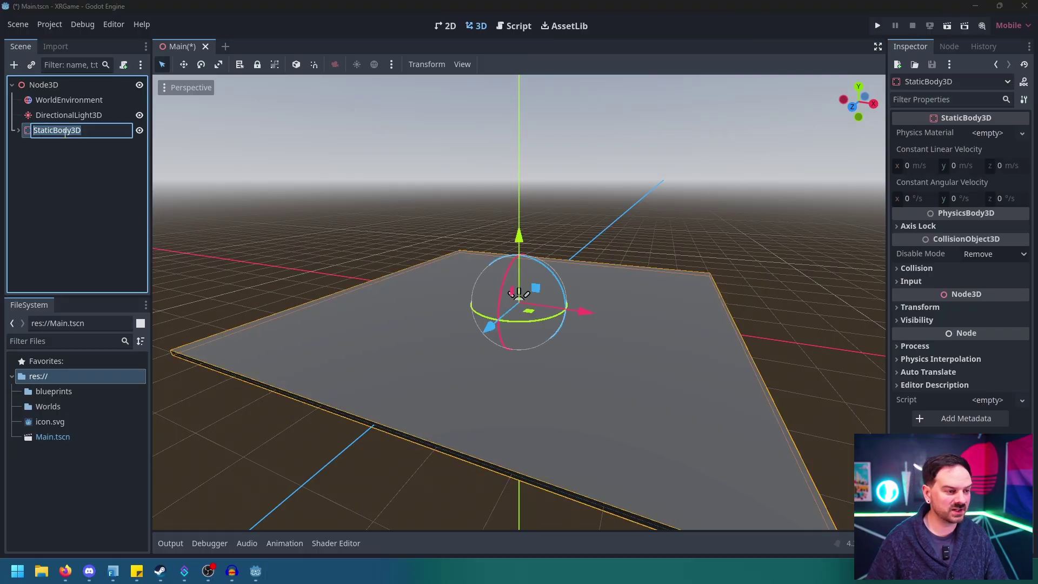
# Rename the StaticBody3D node as Ground.
pyautogui.write('Gr')
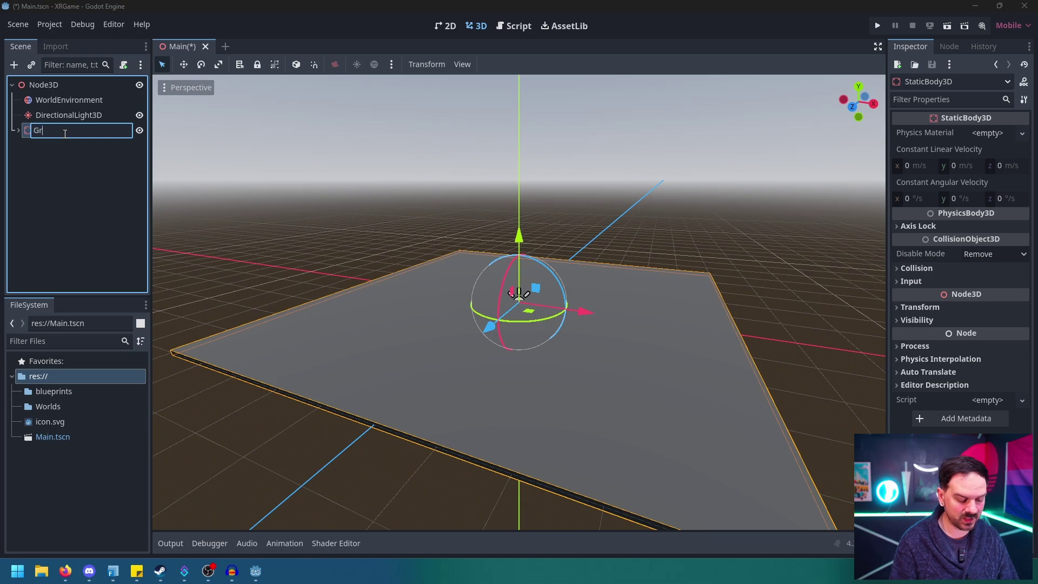
pyautogui.write('ound')
pyautogui.press('Return')
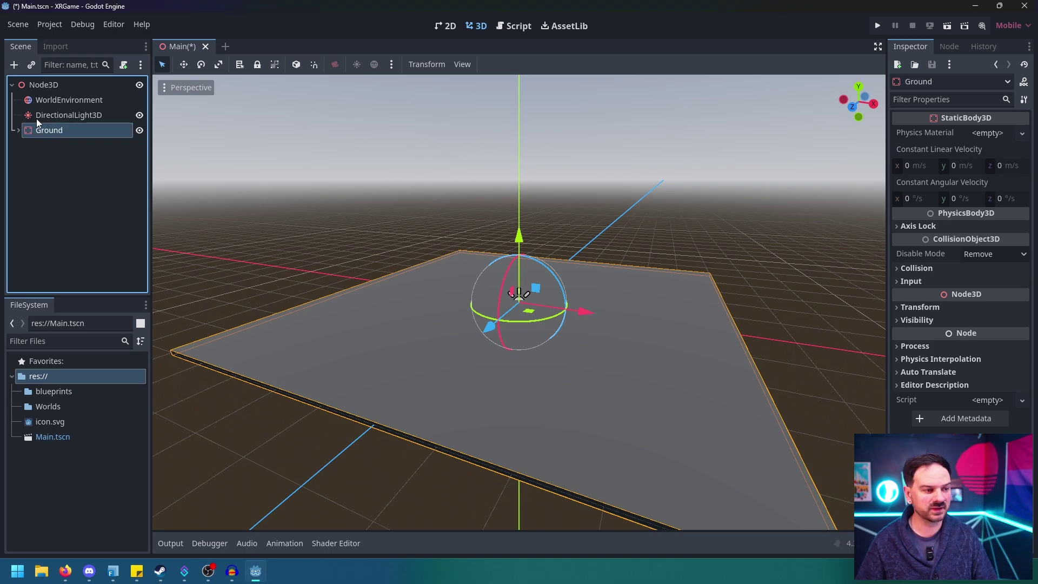
pyautogui.click(101, 186)
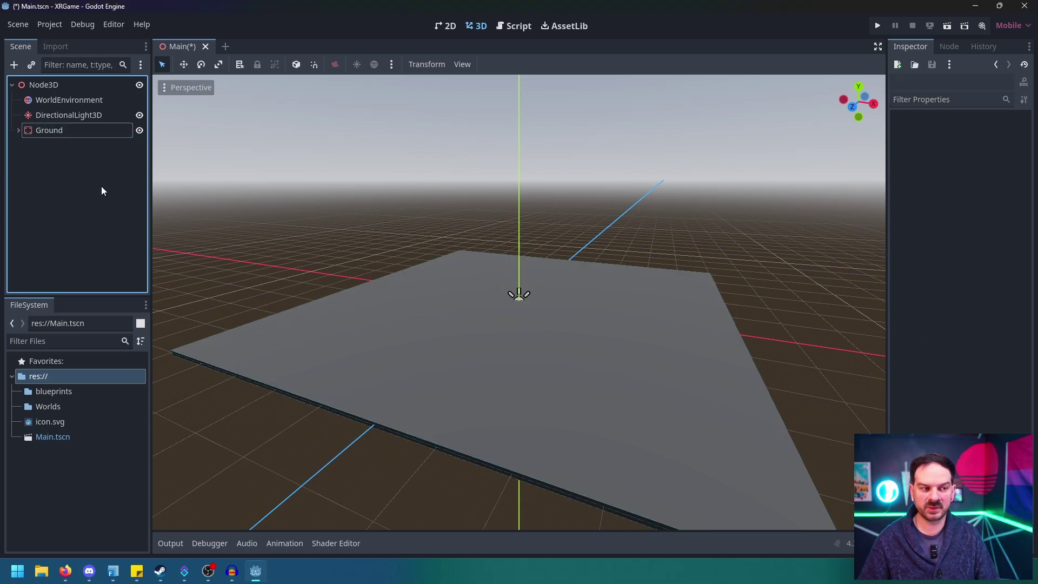
# Find Godot XR Tools for Godot 4 in the asset library with the search "Xr" and install it, then return to the 3D view.
pyautogui.click(568, 27)
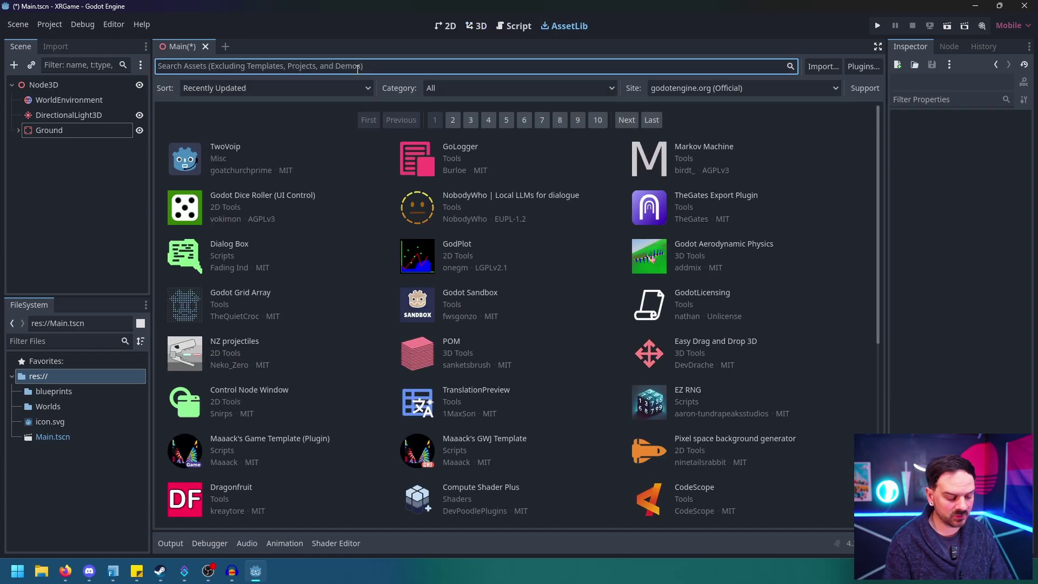
pyautogui.write('Xr')
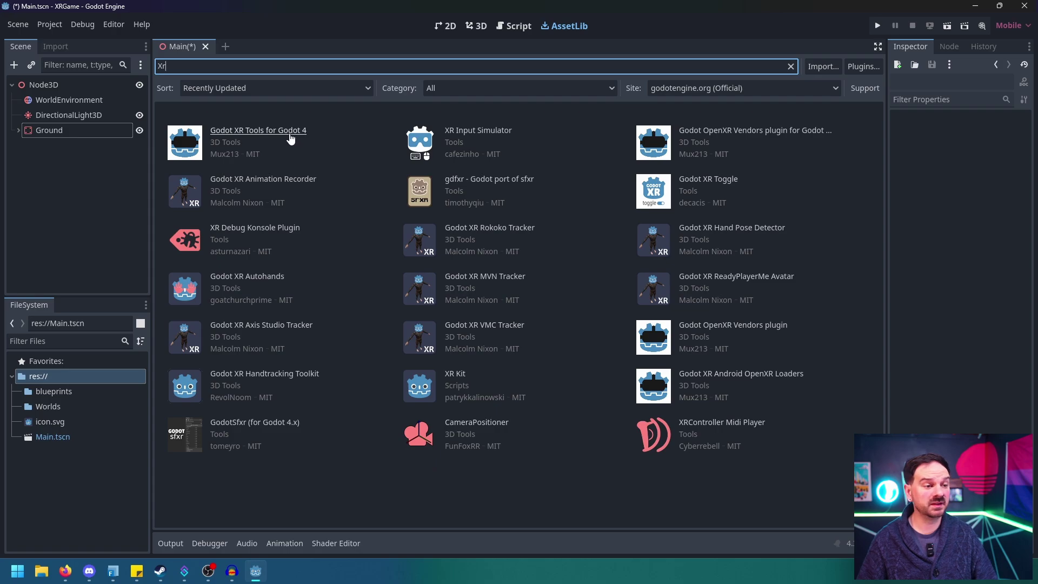
pyautogui.click(256, 138)
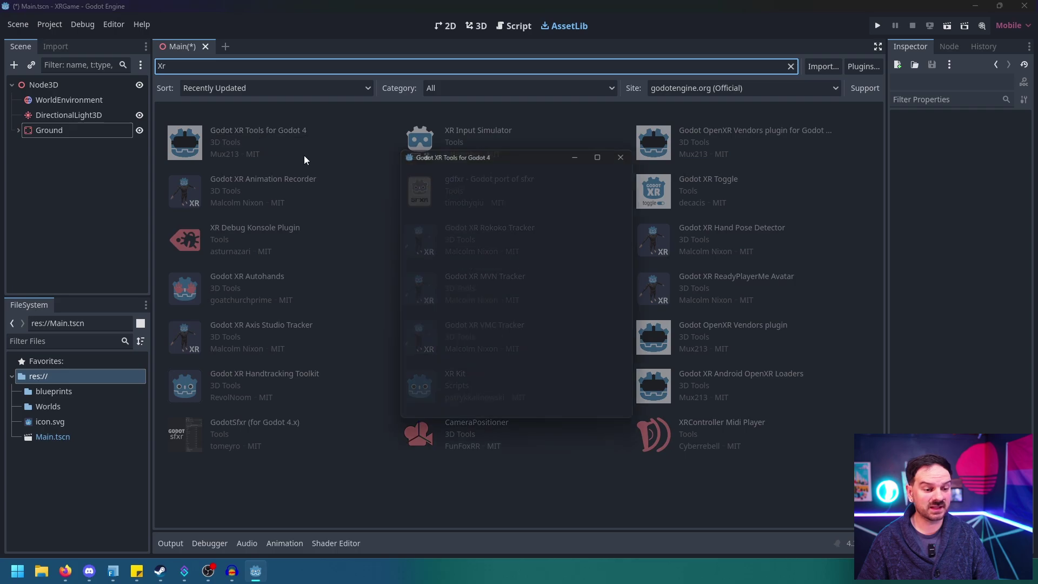
pyautogui.click(468, 414)
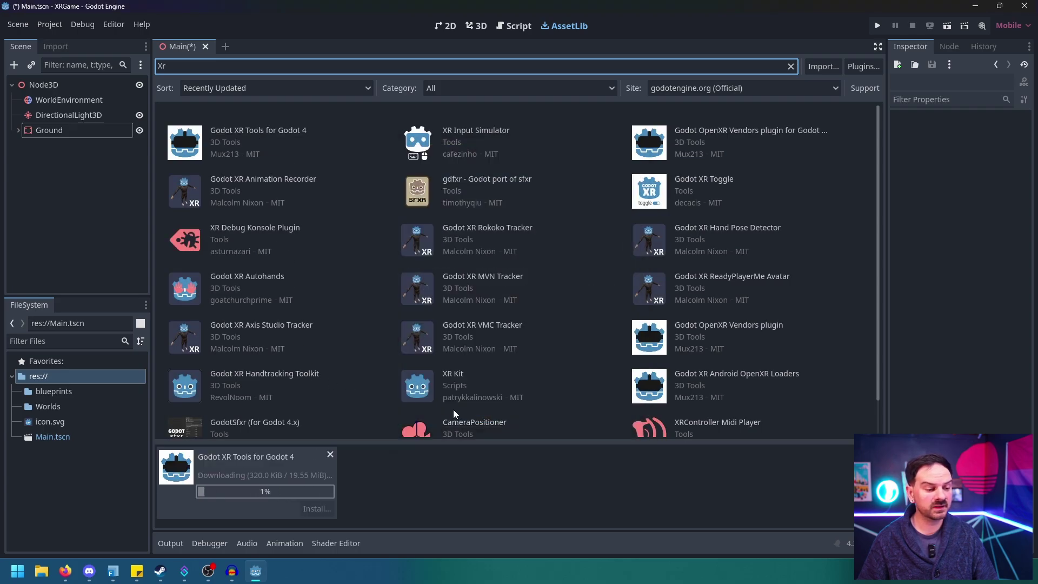
pyautogui.click(462, 450)
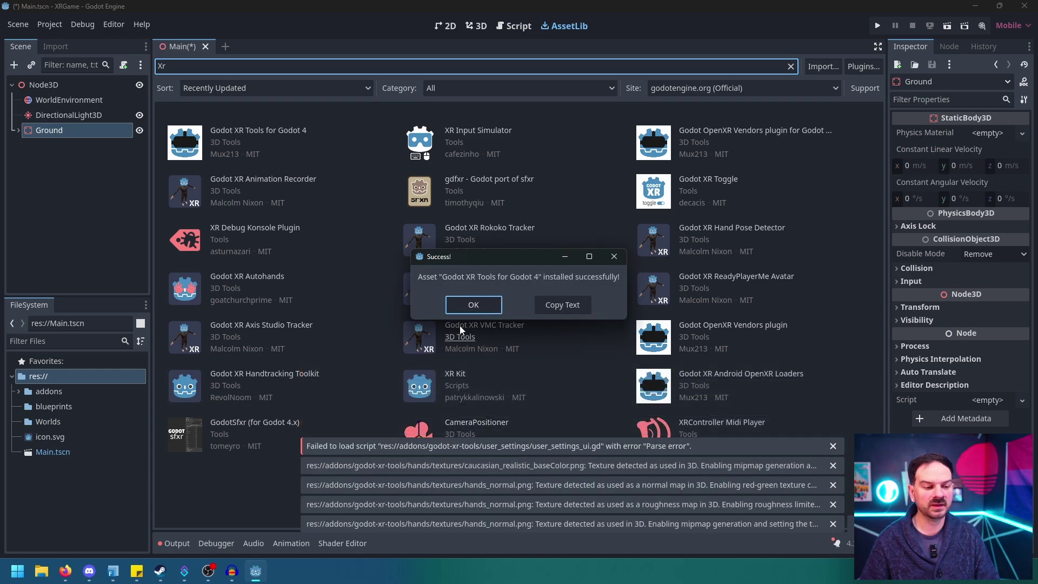
pyautogui.click(473, 306)
pyautogui.click(482, 27)
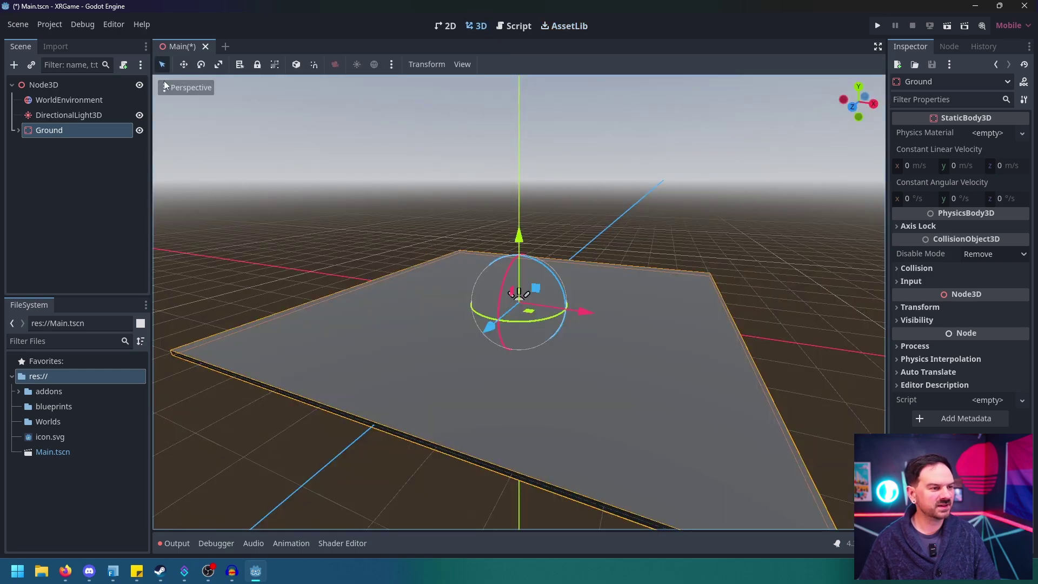
# Enable the Godot XR Tools plugin in the project settings.
pyautogui.click(54, 24)
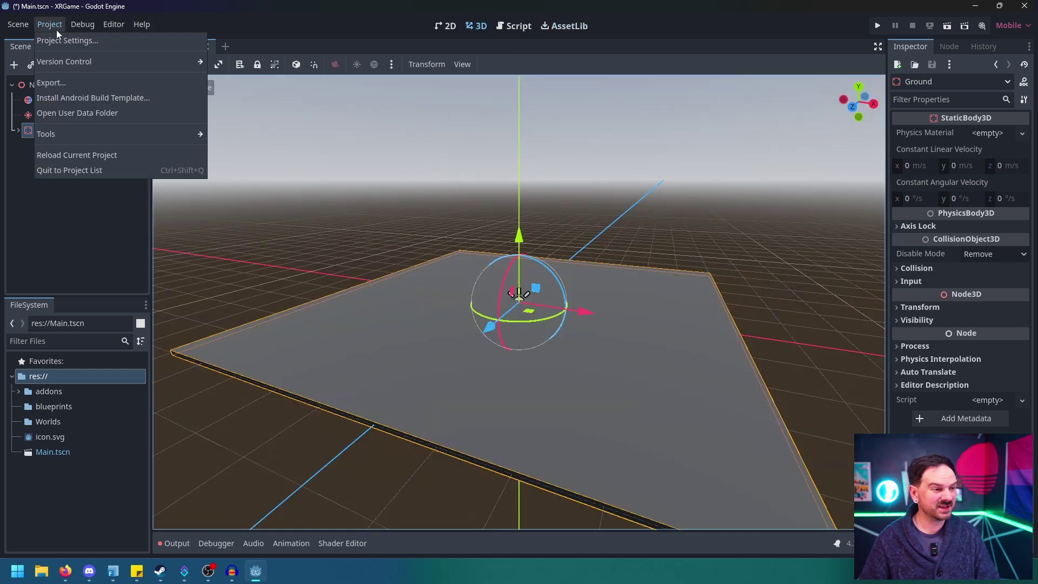
pyautogui.click(61, 41)
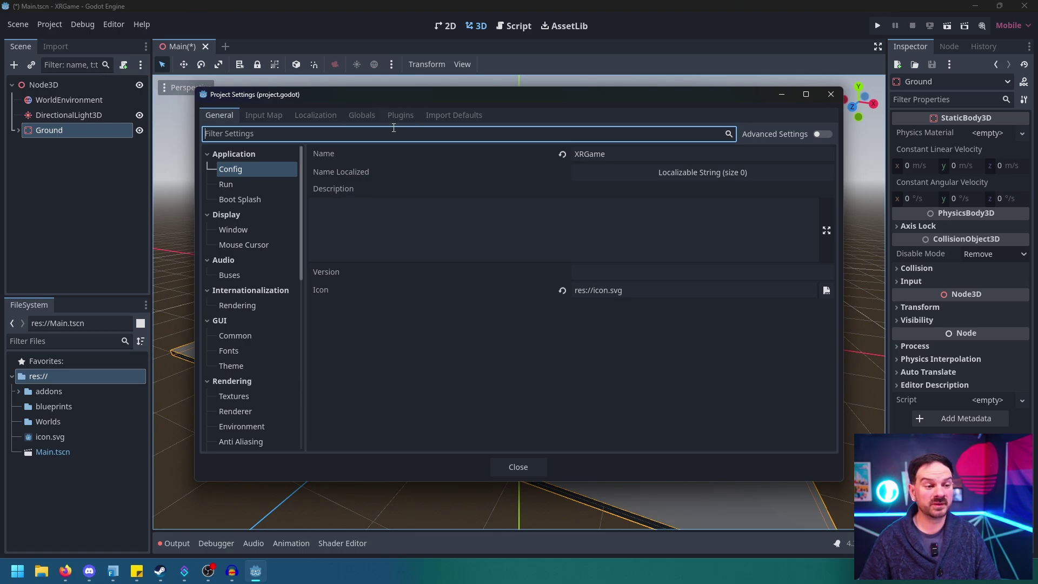
pyautogui.click(404, 116)
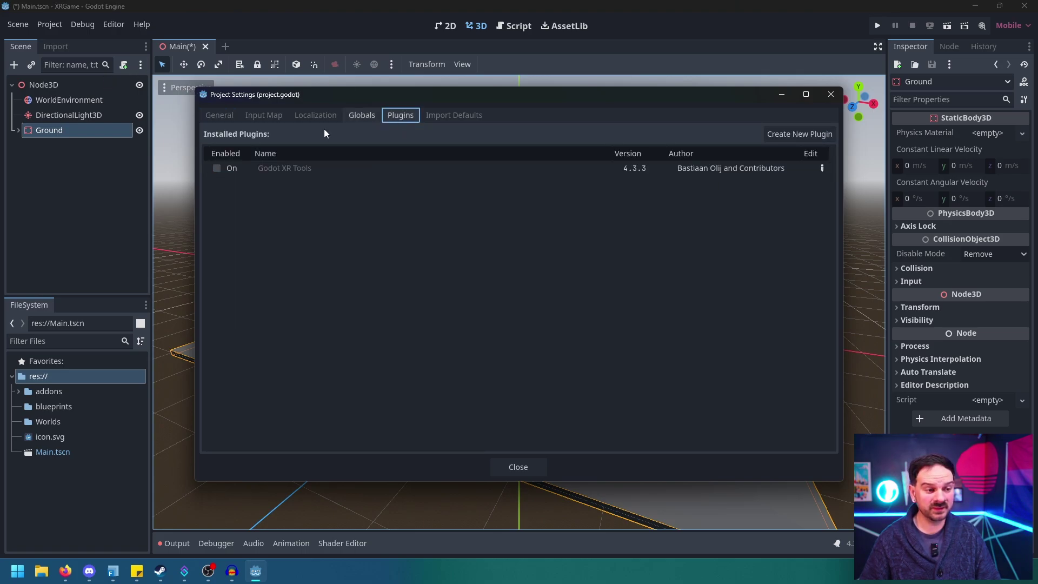
pyautogui.click(222, 168)
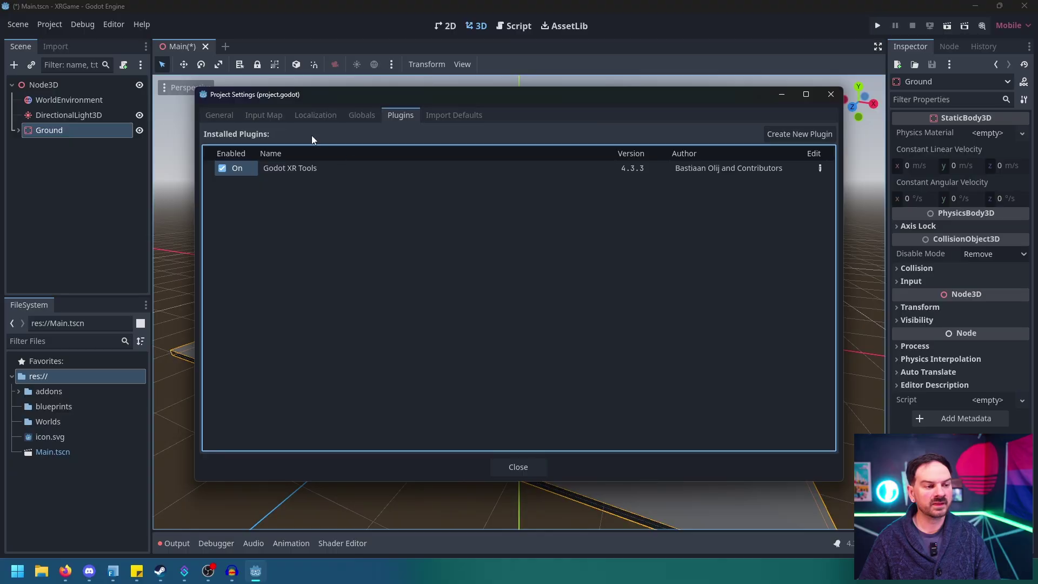
# Enable OpenXR in the project settings and set its reference space to Local Floor.
pyautogui.click(224, 116)
pyautogui.scroll(-5, 267, 273)
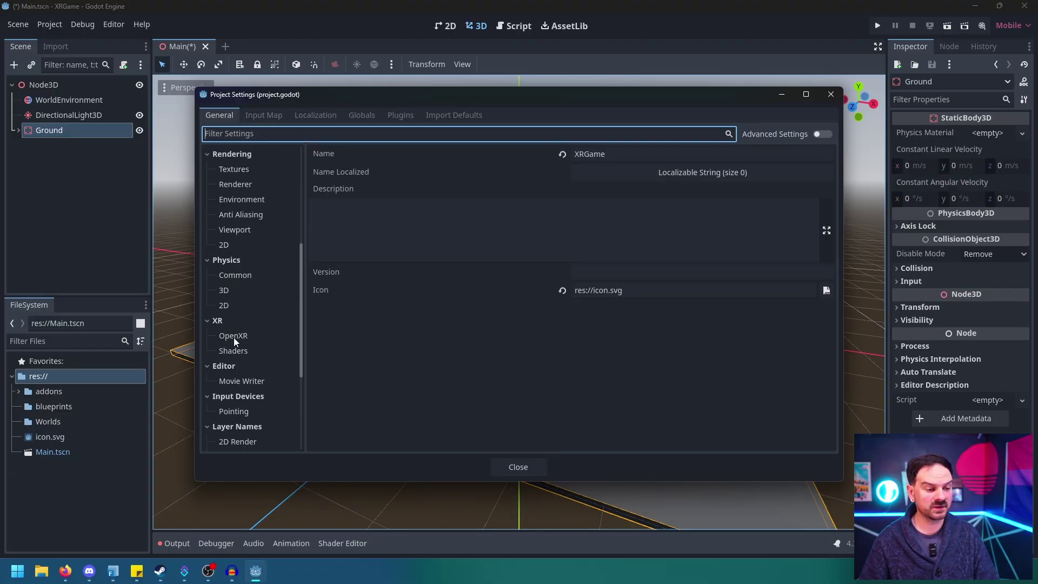
pyautogui.click(234, 335)
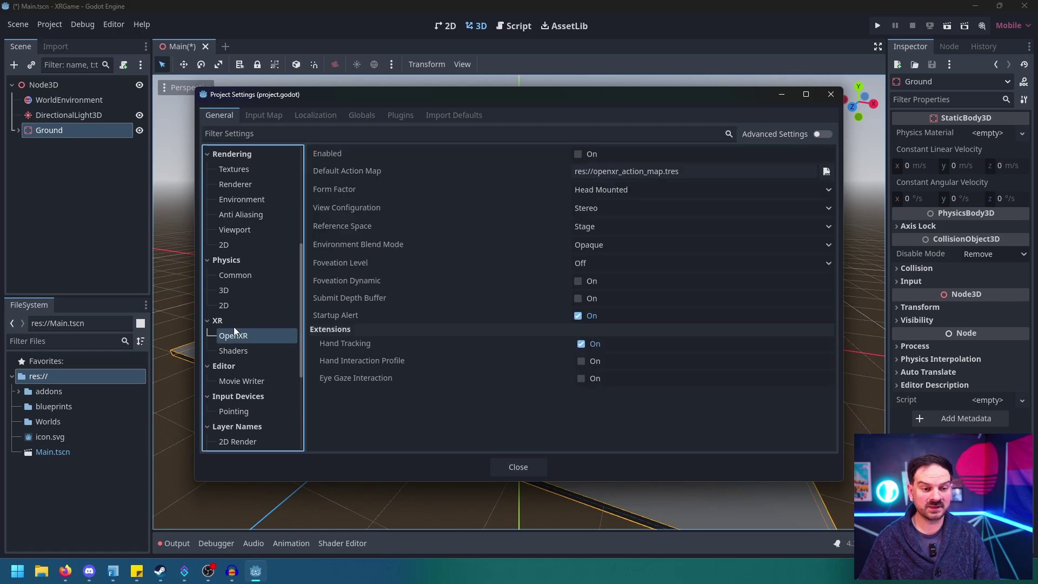
pyautogui.click(578, 154)
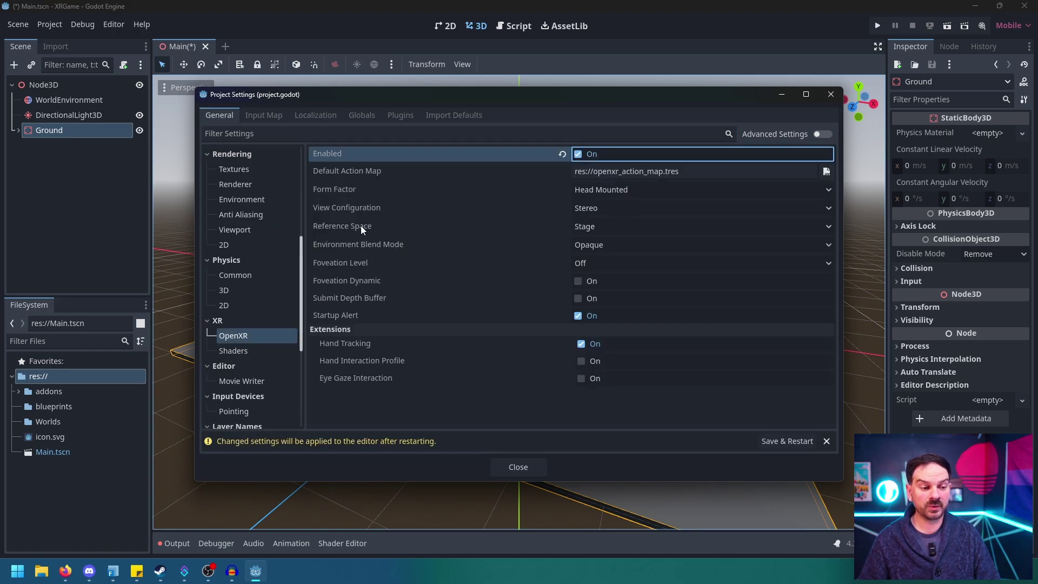
pyautogui.click(628, 227)
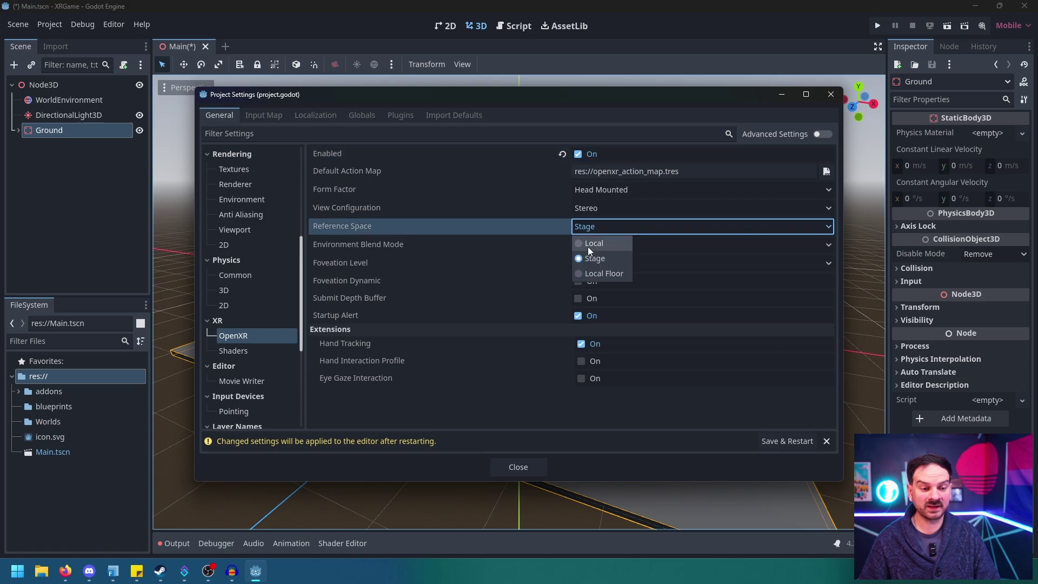
pyautogui.click(603, 273)
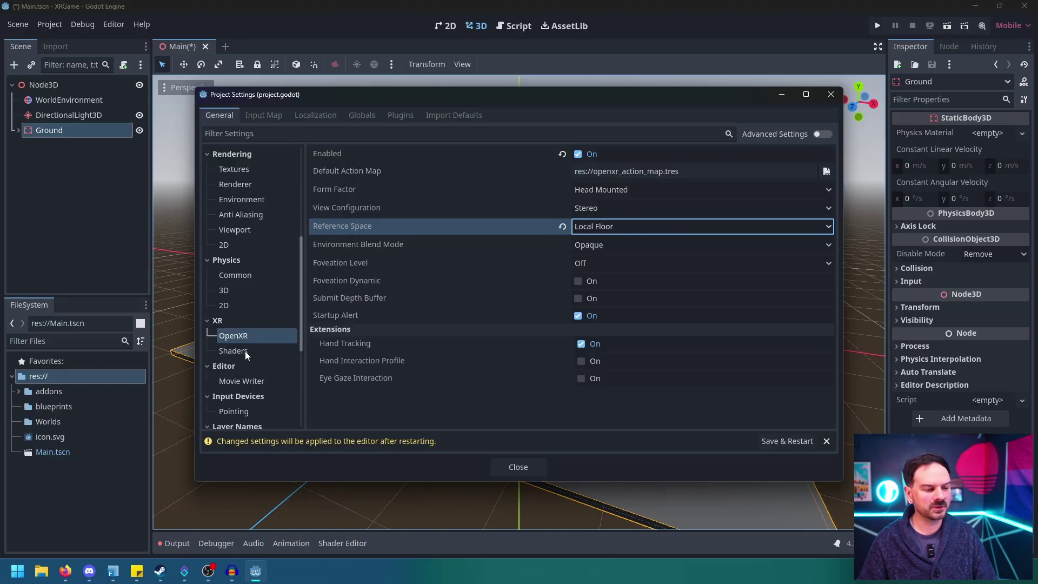
# Enable XR shaders in the project settings, then save and restart the editor.
pyautogui.click(267, 353)
pyautogui.click(577, 154)
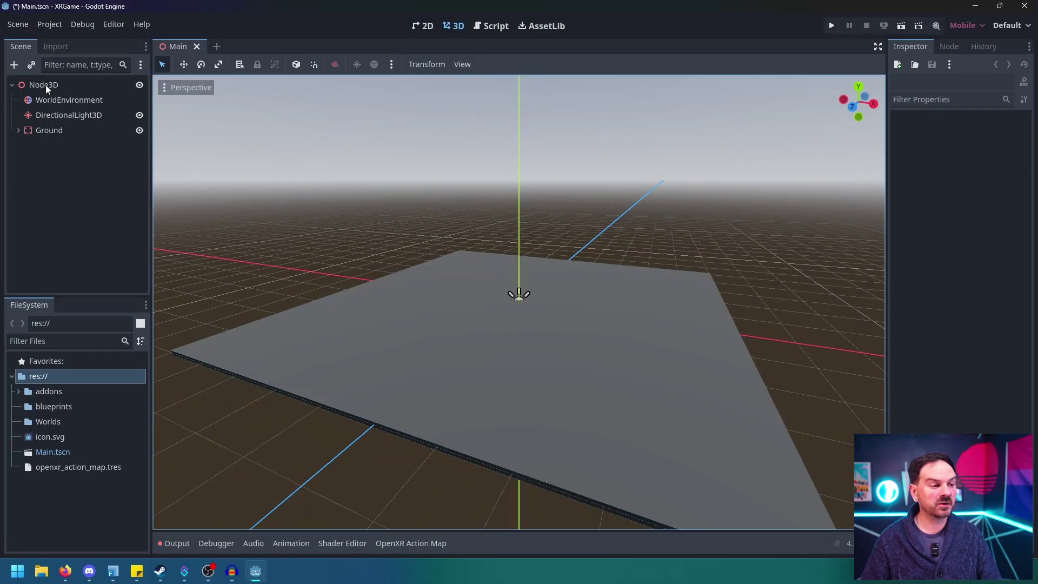
# Attach a new GDScript main.gd to the root Node3D and delete the template functions below its extends line.
pyautogui.click(48, 87)
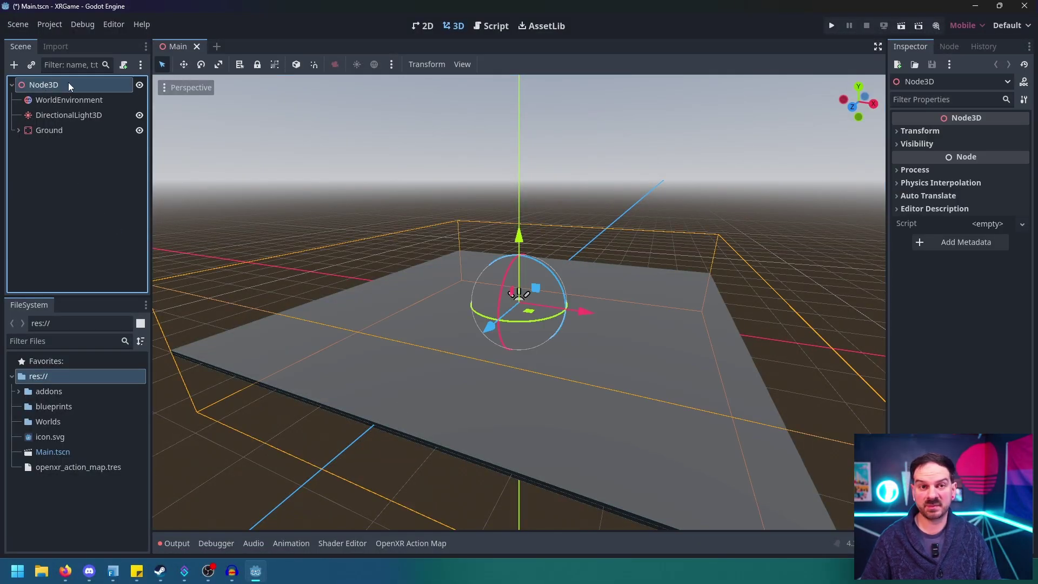
pyautogui.rightClick(68, 87)
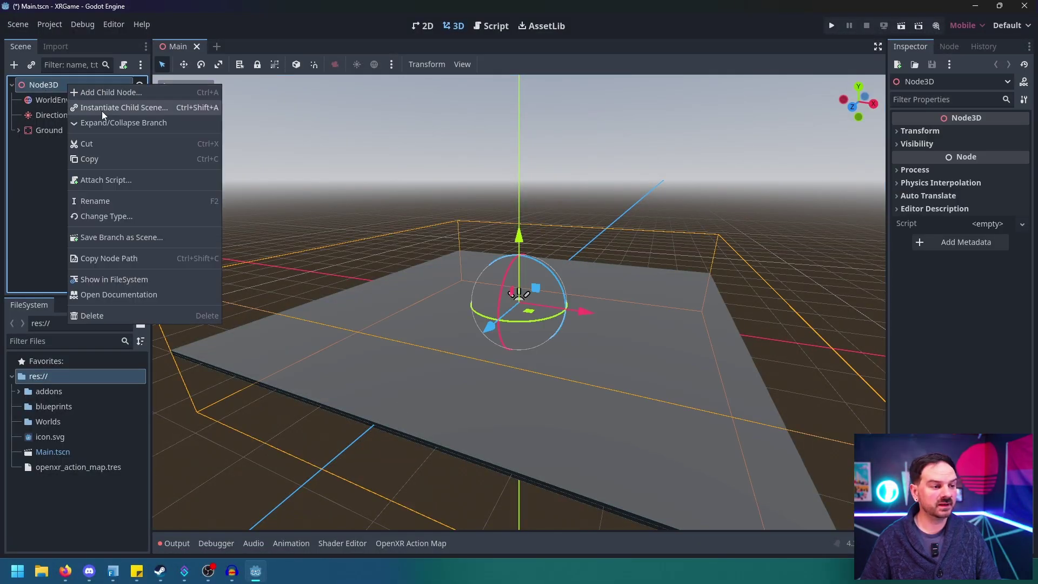
pyautogui.click(117, 185)
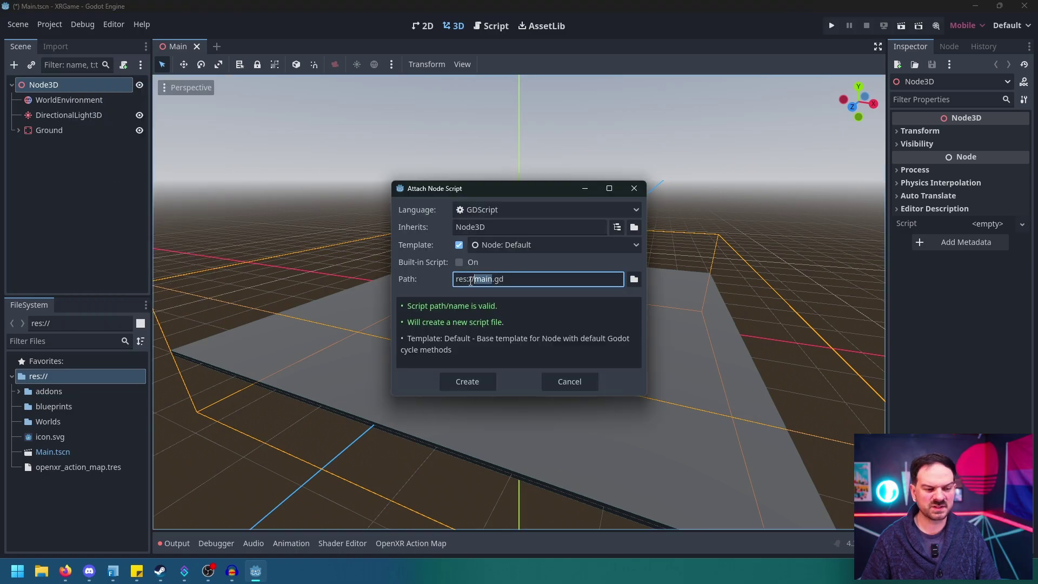
pyautogui.click(473, 382)
pyautogui.moveTo(330, 212); pyautogui.dragTo(282, 104)
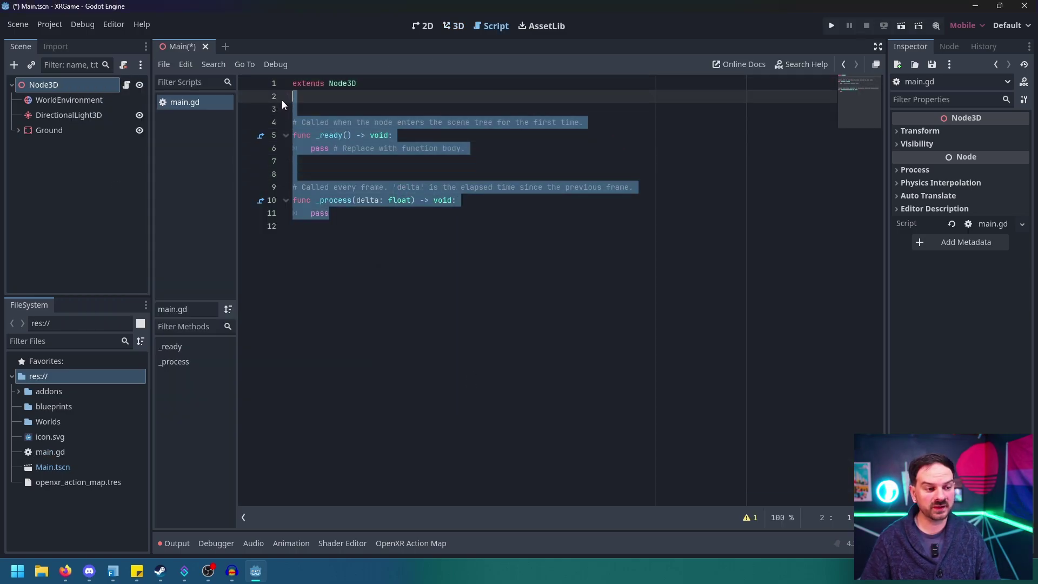
pyautogui.press('BackSpace')
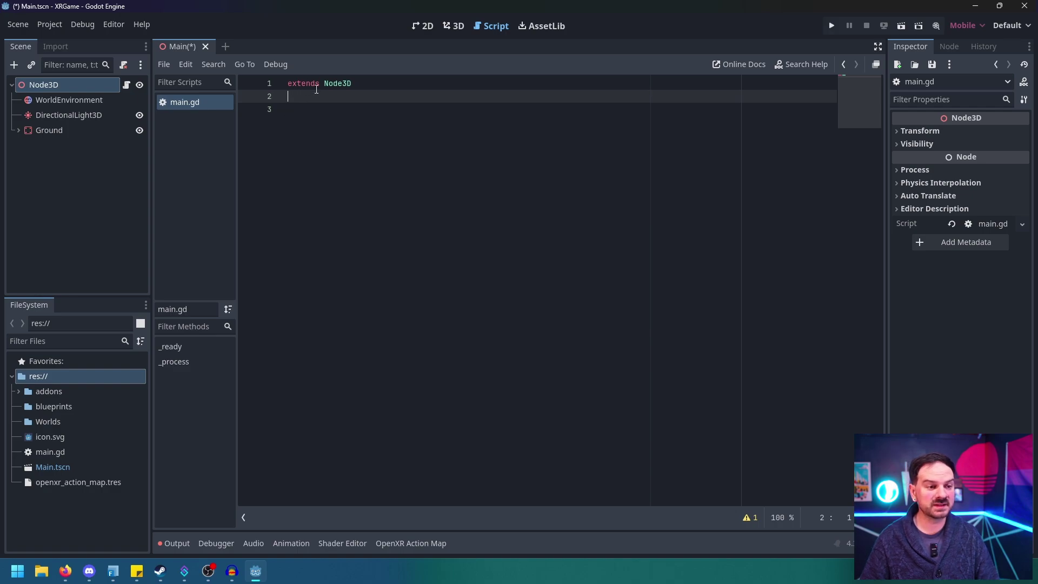
# Declare a script variable xr_interface of type XRInterface below the extends line.
pyautogui.press('Return')
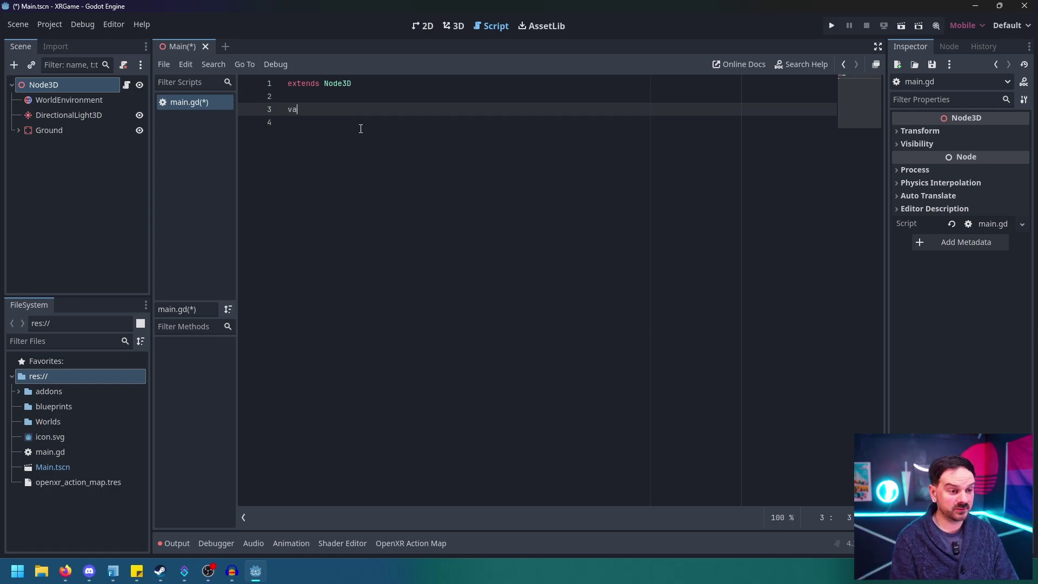
pyautogui.write('var')
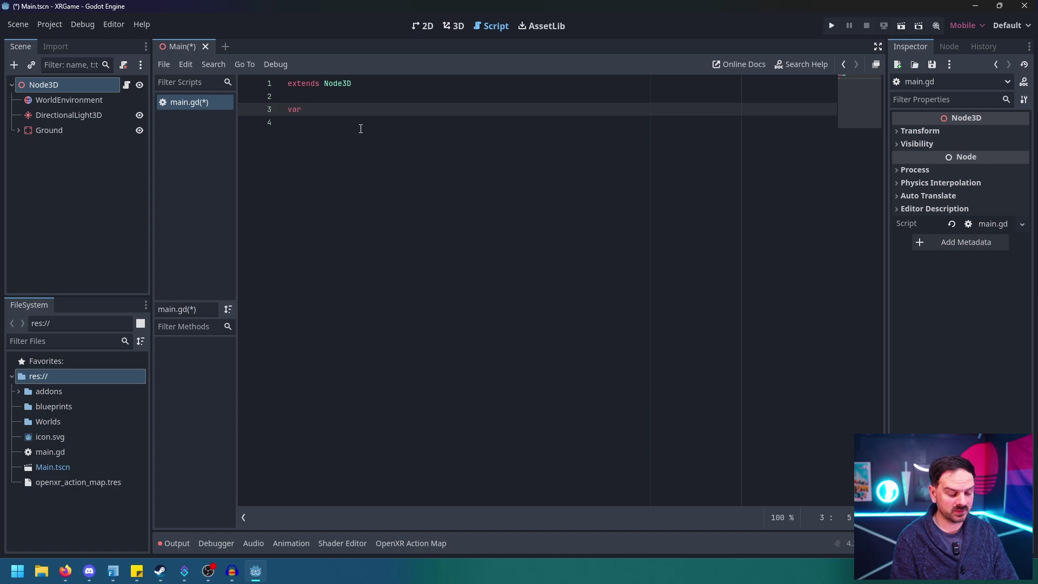
pyautogui.write(' xr_inte')
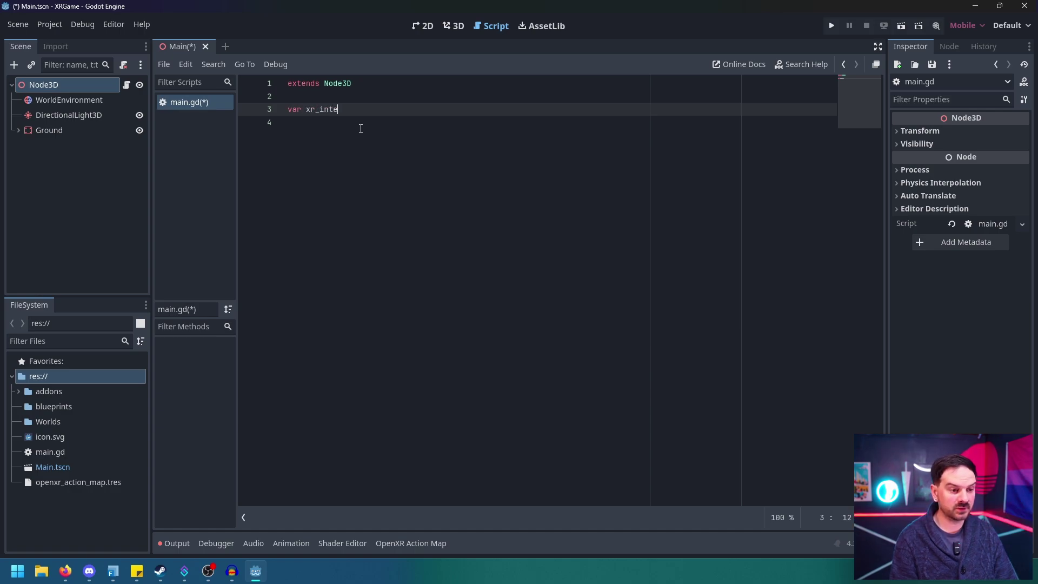
pyautogui.write('rface')
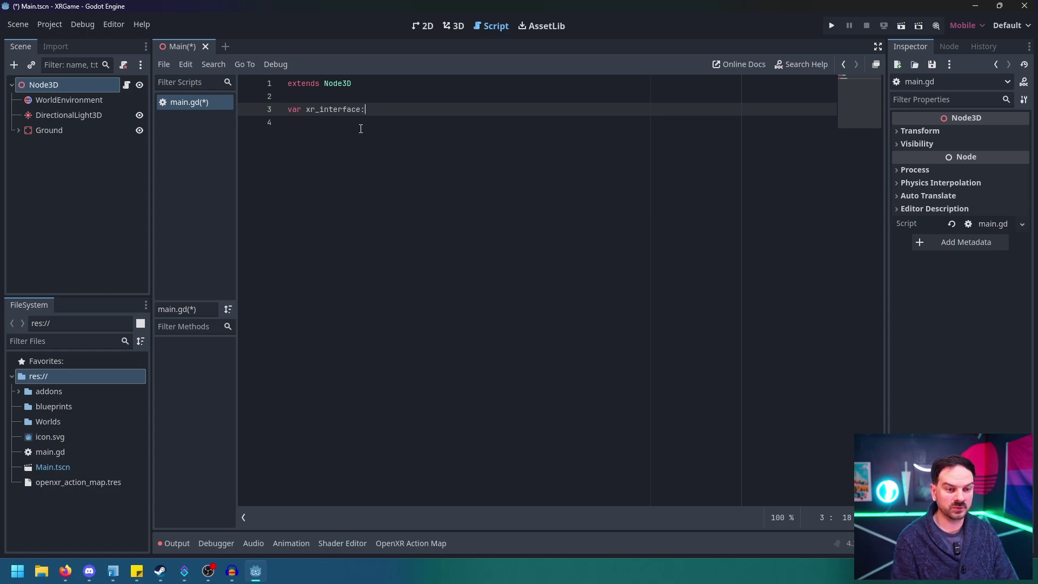
pyautogui.write(': ')
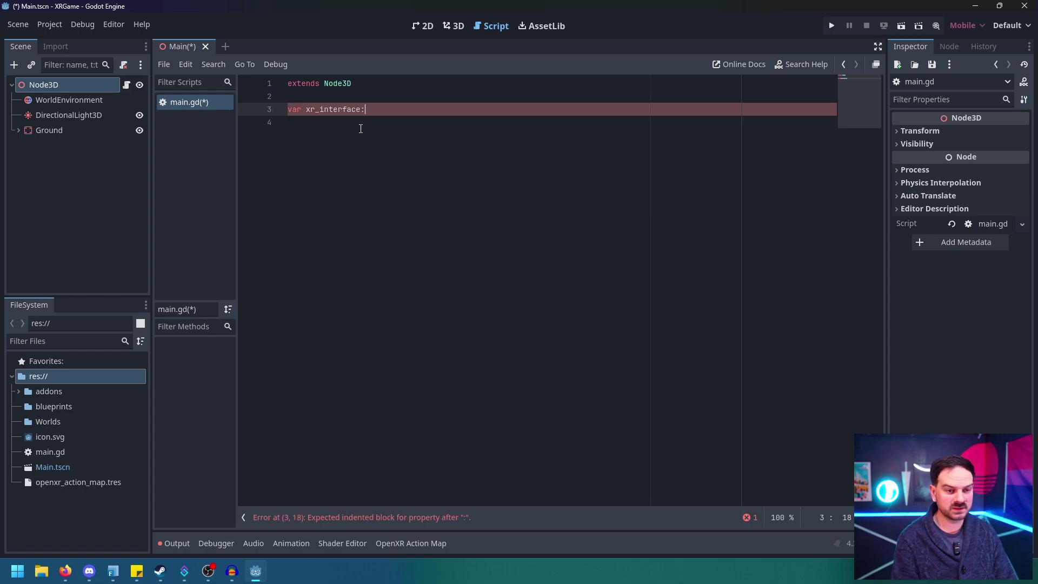
pyautogui.write('X')
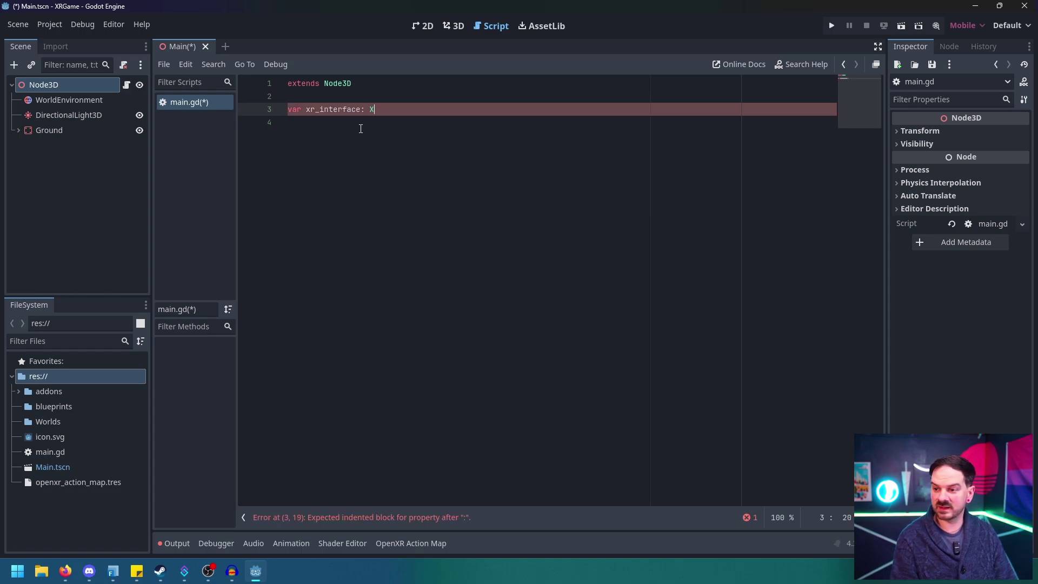
pyautogui.write('Rint')
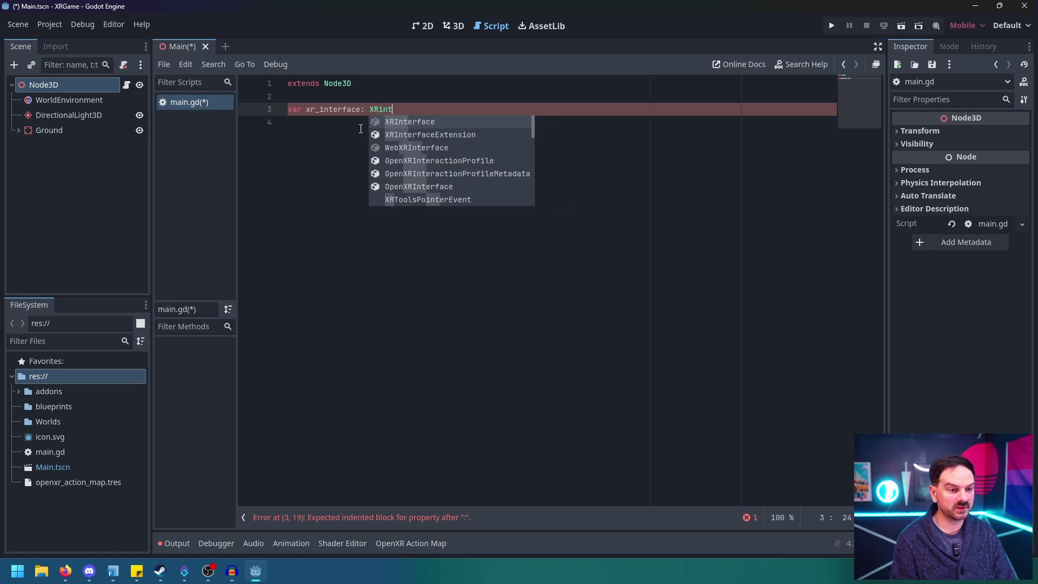
pyautogui.press('Return')
# Add a _ready() -> void function header below the xr_interface variable.
pyautogui.press('Return')
pyautogui.press('Return')
pyautogui.write('fu')
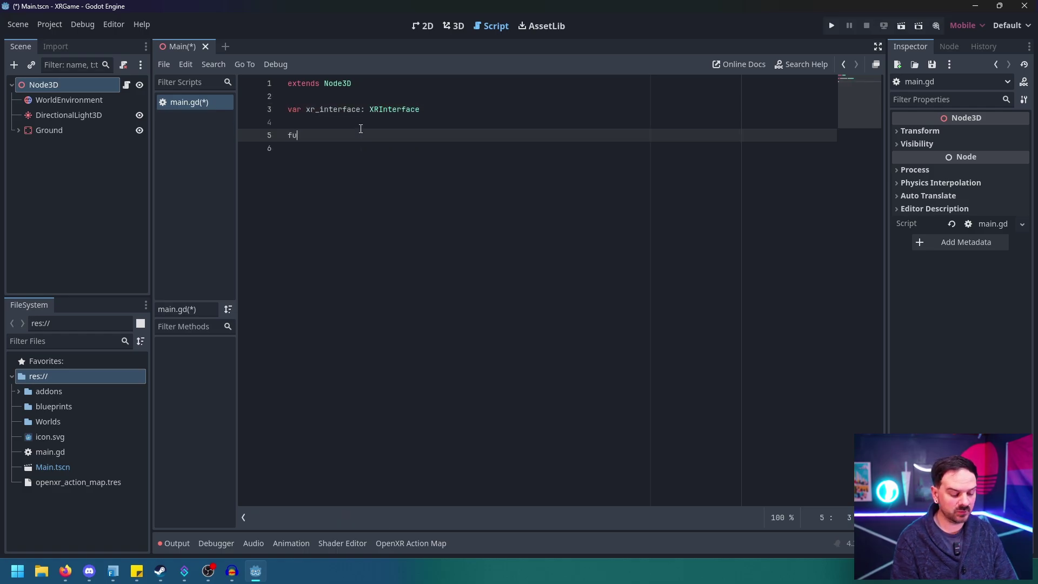
pyautogui.write('nc ')
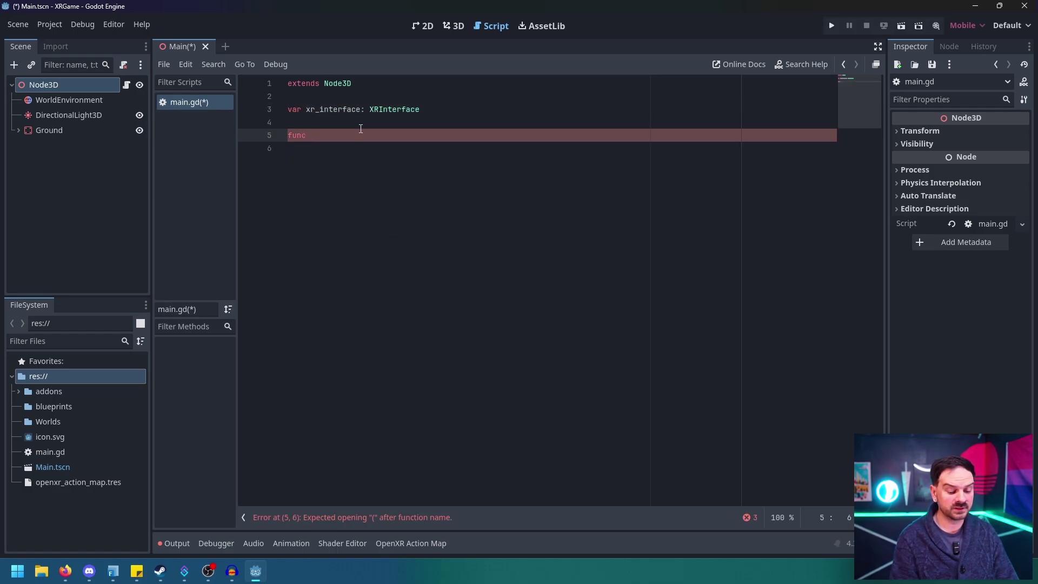
pyautogui.write('rrea')
pyautogui.press('Return')
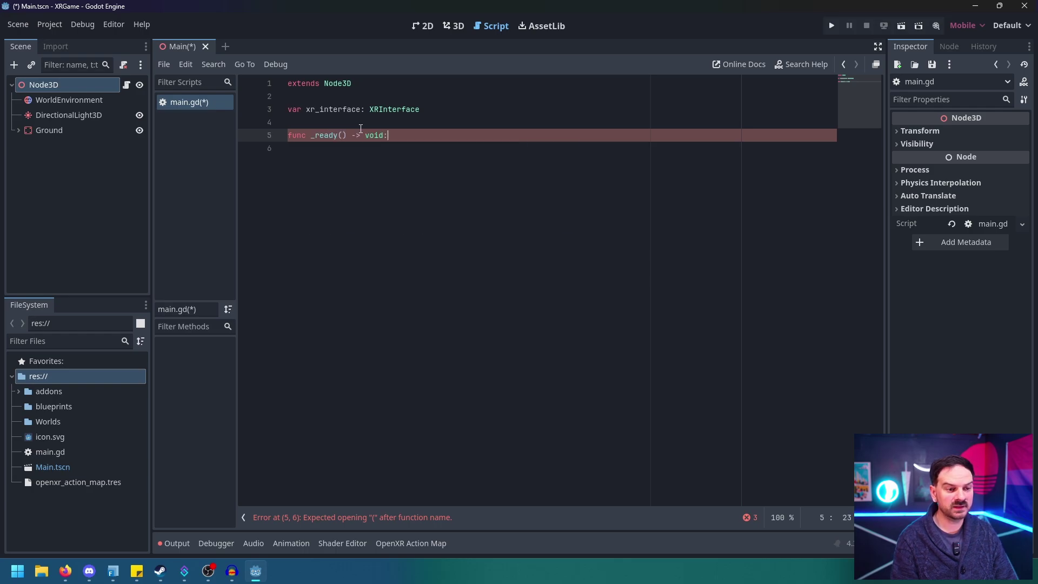
# In _ready, assign xr_interface the result of XRServer.find_interface("OpenXR").
pyautogui.press('Return')
pyautogui.write('xr')
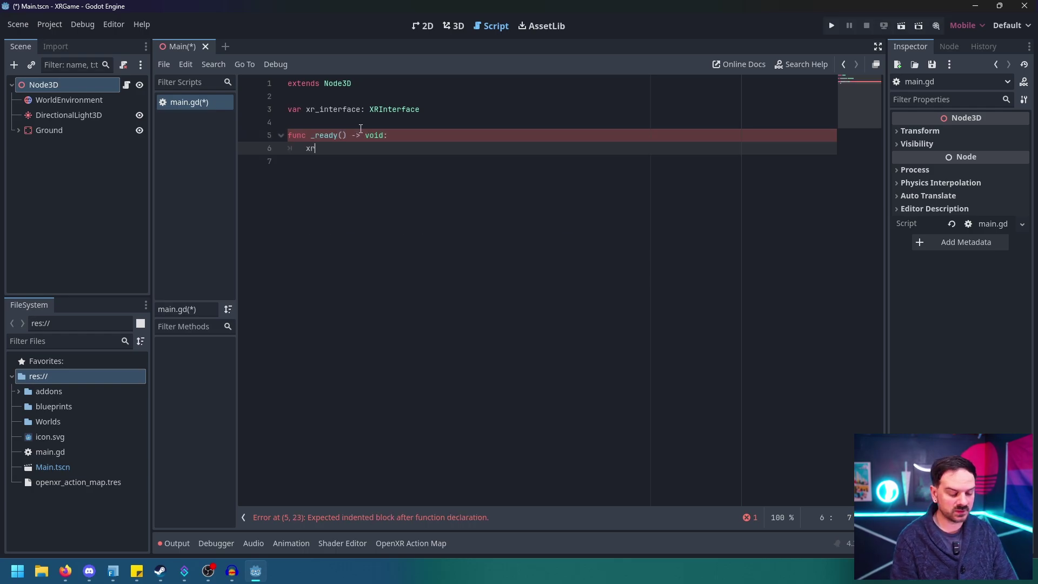
pyautogui.write('_inte')
pyautogui.press('Return')
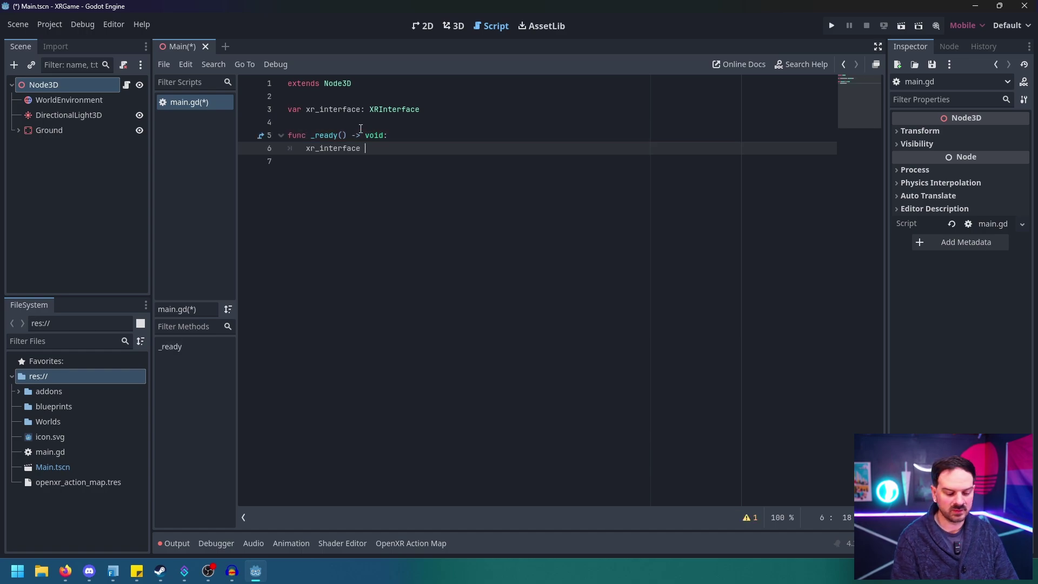
pyautogui.write('= XR')
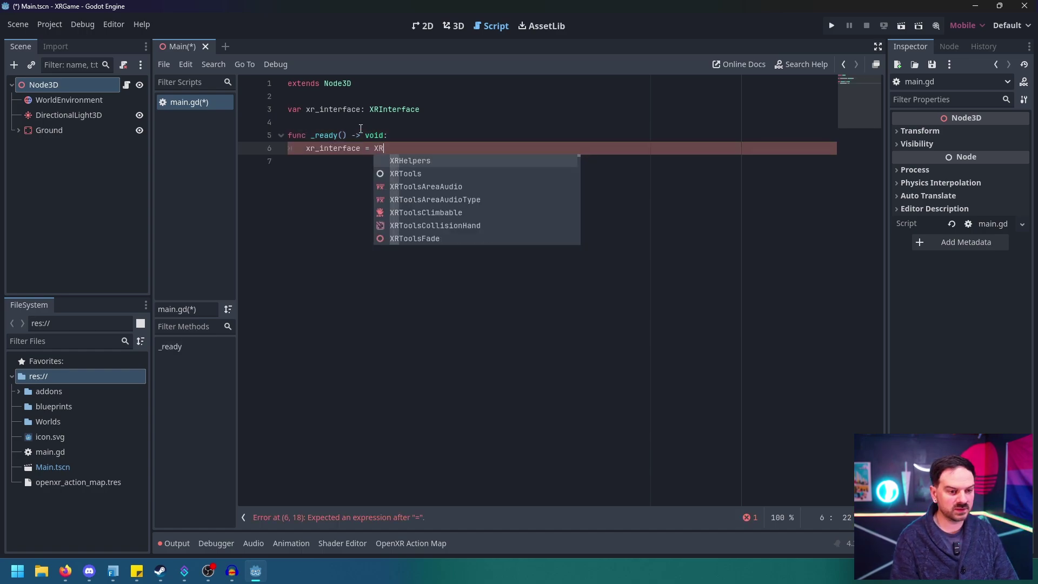
pyautogui.write('Ser')
pyautogui.press('Return')
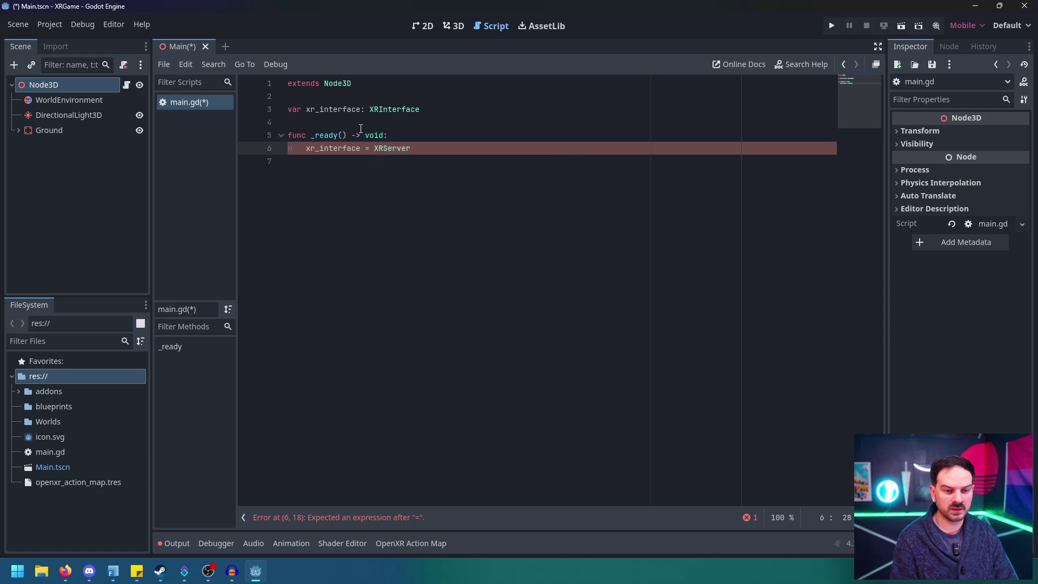
pyautogui.write('.find')
pyautogui.press('Return')
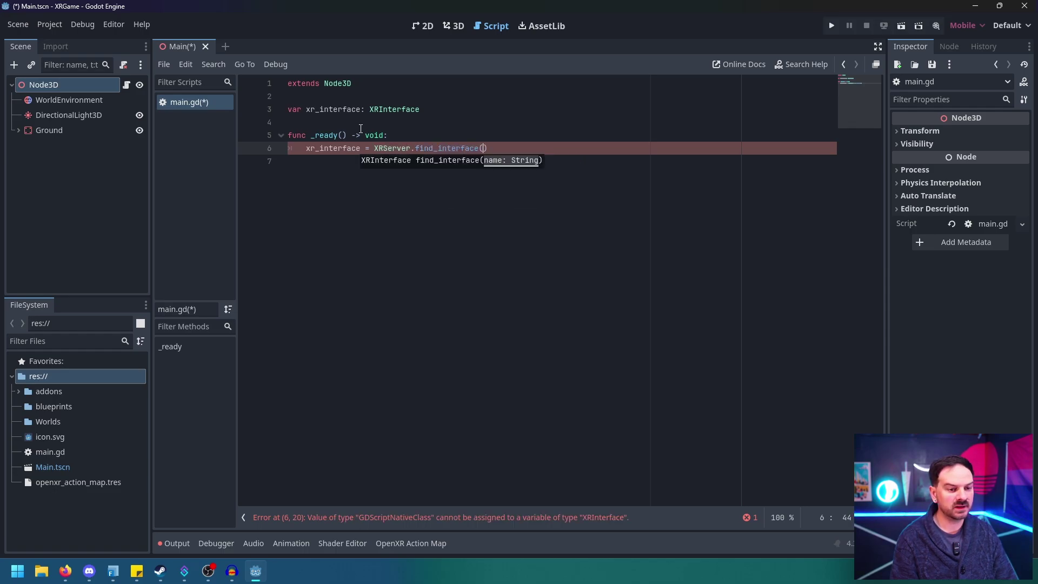
pyautogui.write('"')
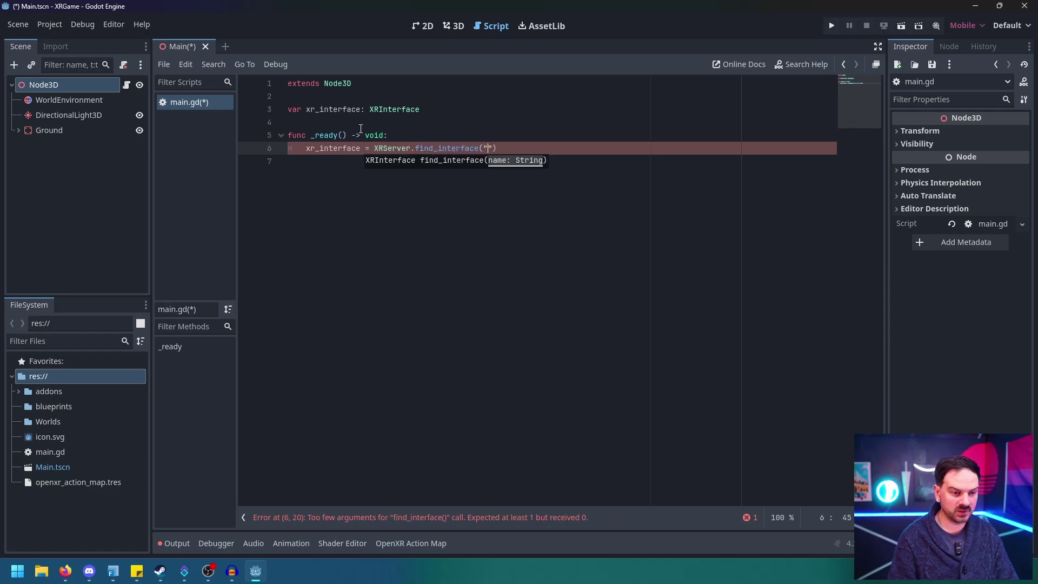
pyautogui.write('Open')
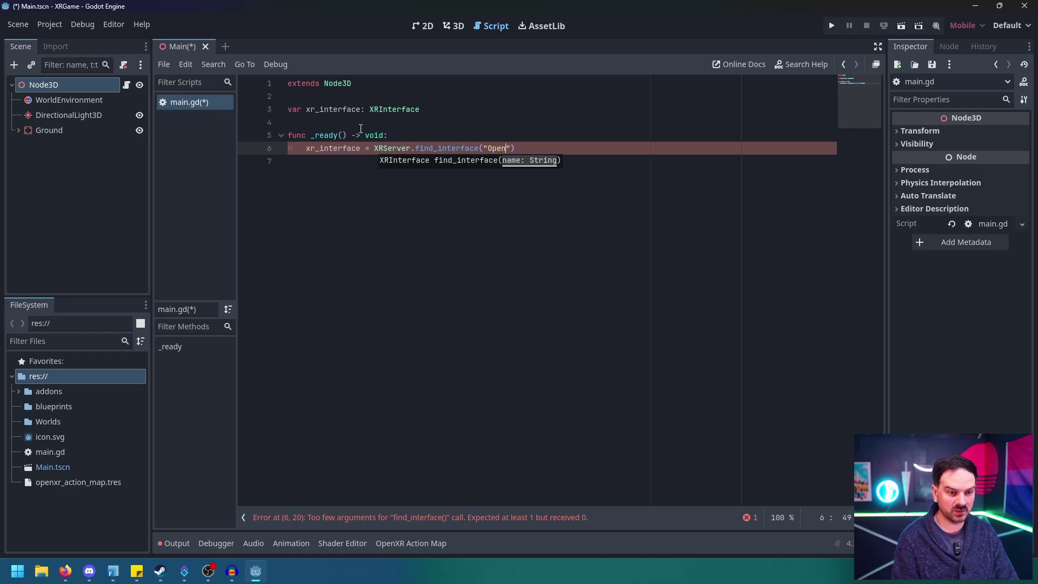
pyautogui.write('XR')
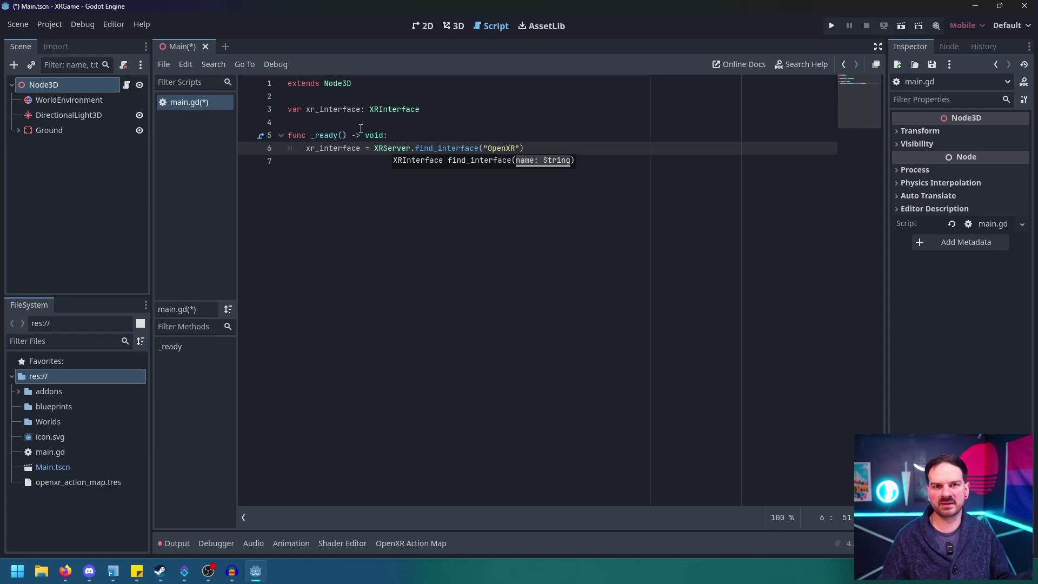
# Add an if condition in _ready, after a blank line, checking xr_interface and xr_interface.is_initialized().
pyautogui.press('End')
pyautogui.press('Return')
pyautogui.press('Return')
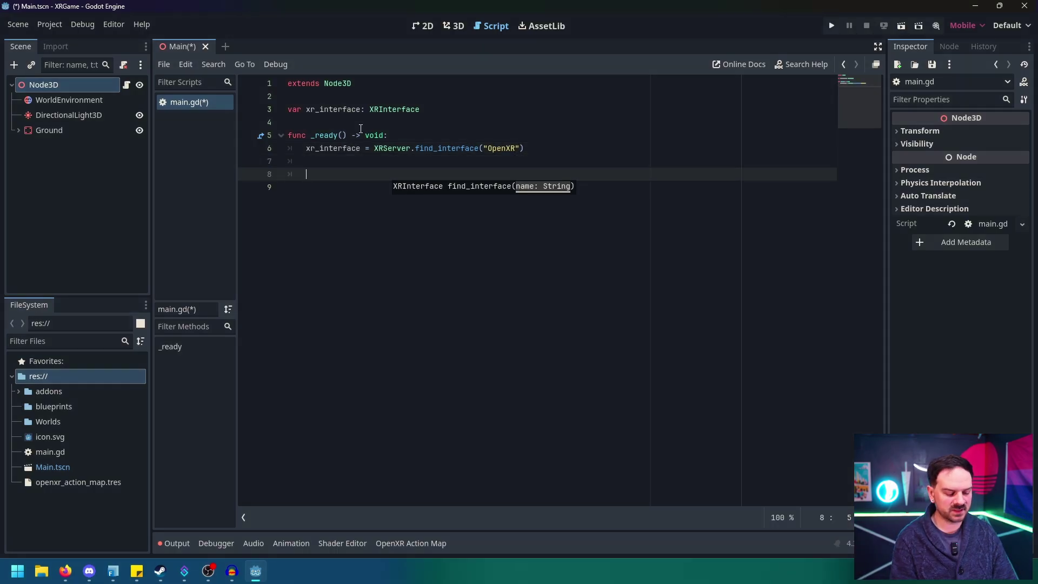
pyautogui.write('if')
pyautogui.press('Return')
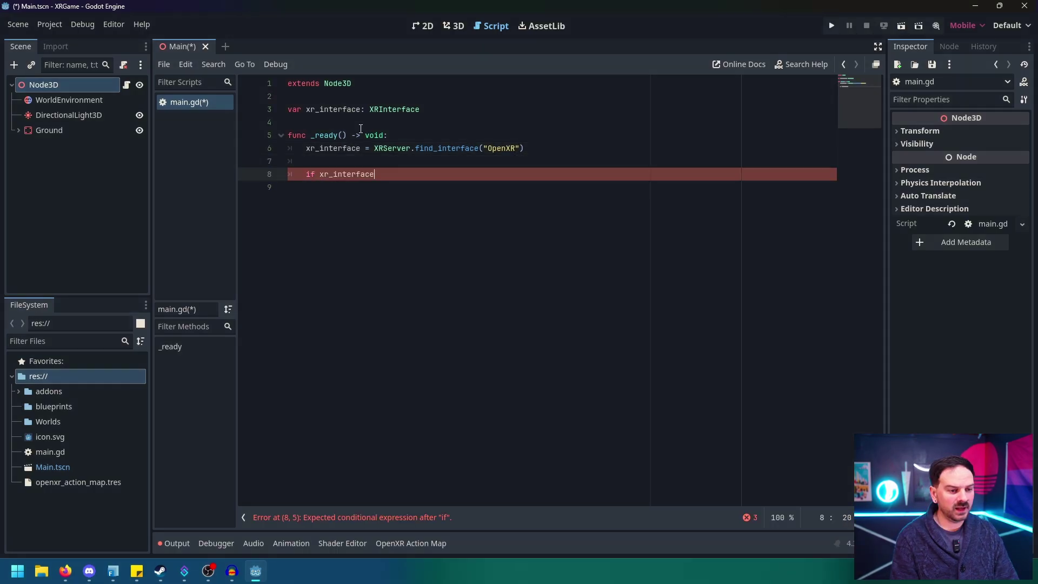
pyautogui.write('and xr')
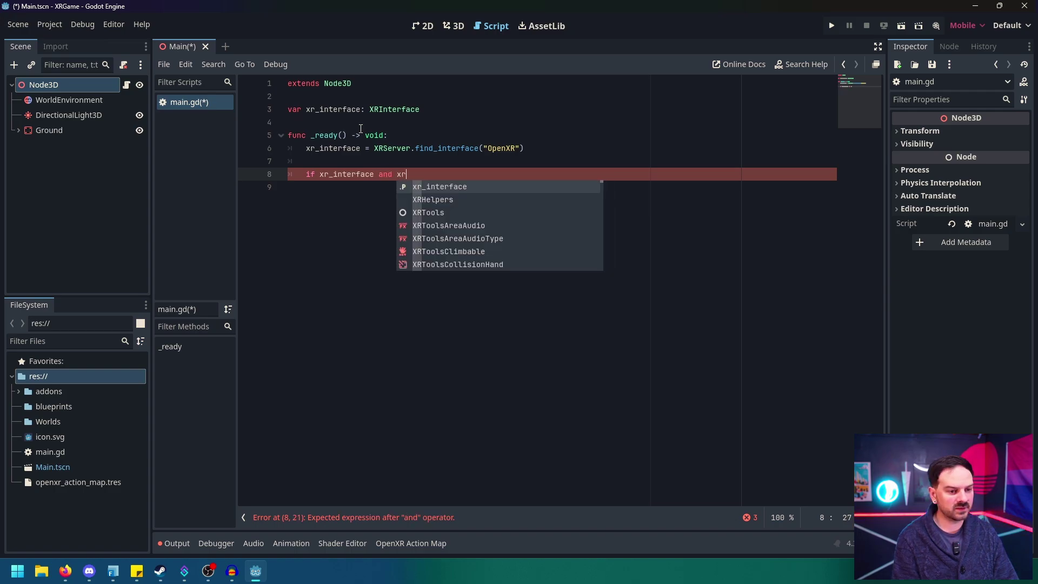
pyautogui.press('Return')
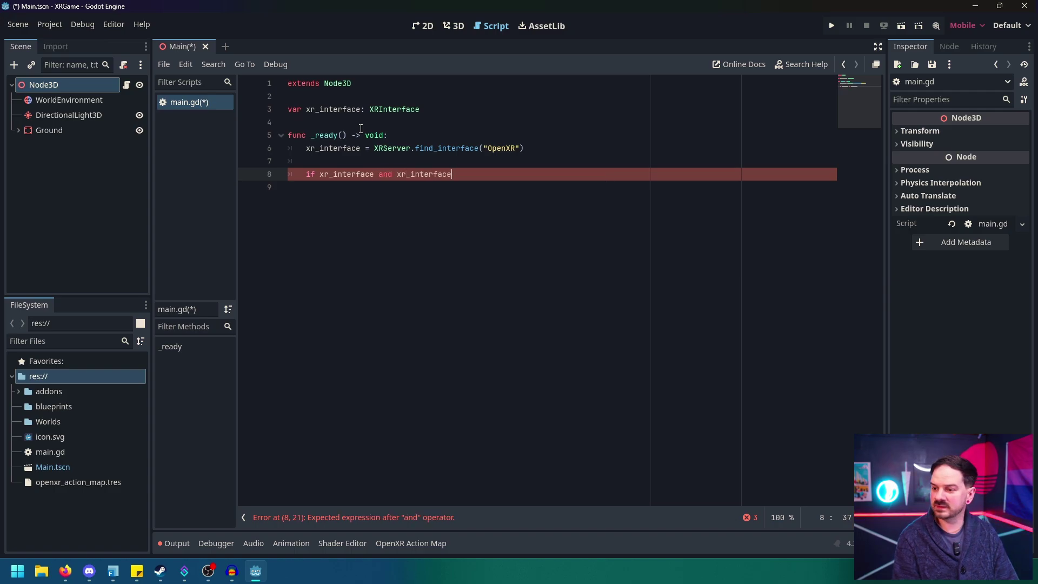
pyautogui.write('.is')
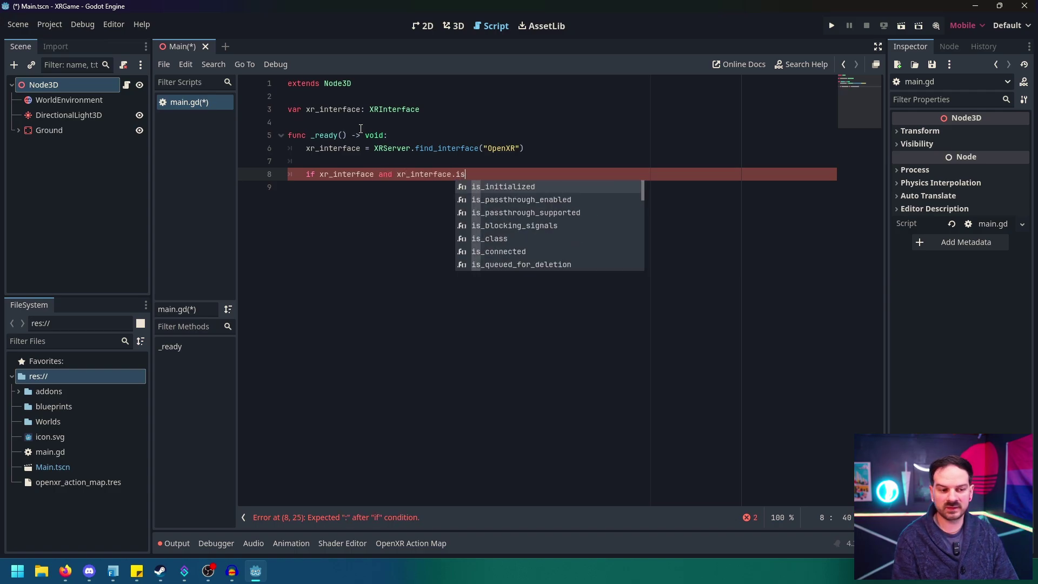
pyautogui.press('Return')
pyautogui.write(':')
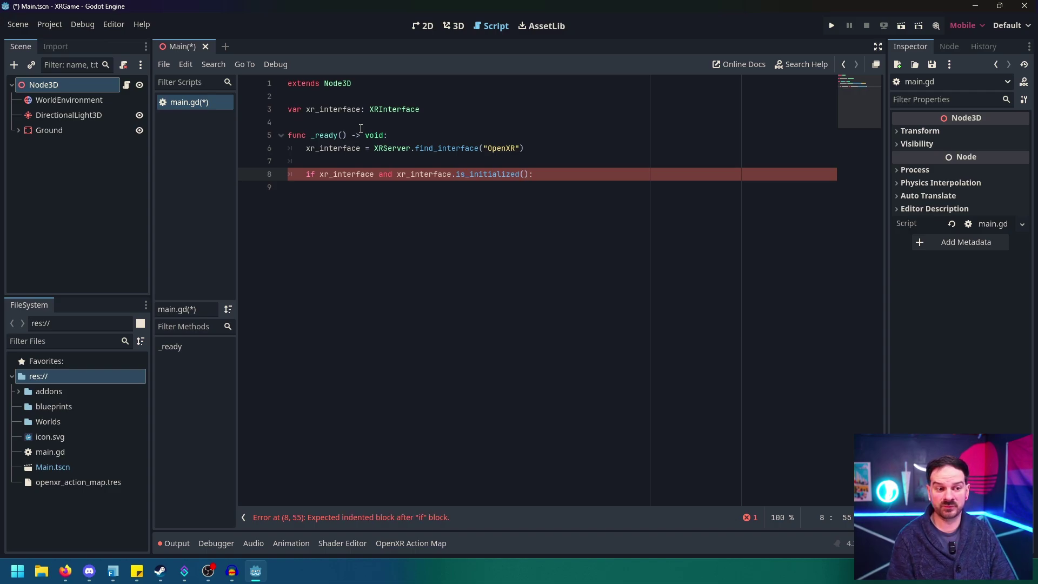
# Inside the if block in _ready, add a call to DisplayServer.window_set_vsync_mode().
pyautogui.press('Return')
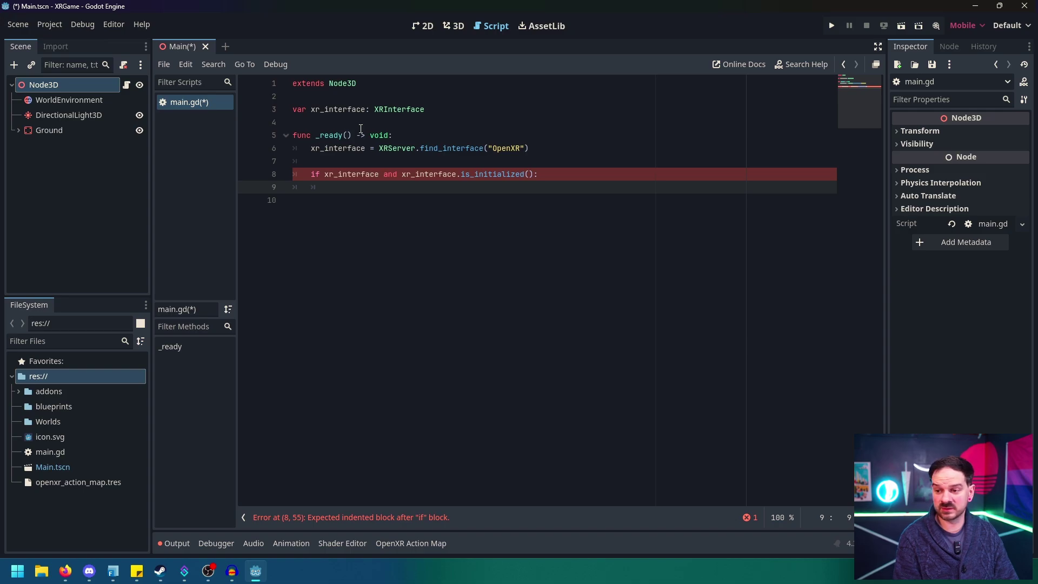
pyautogui.write('Displ')
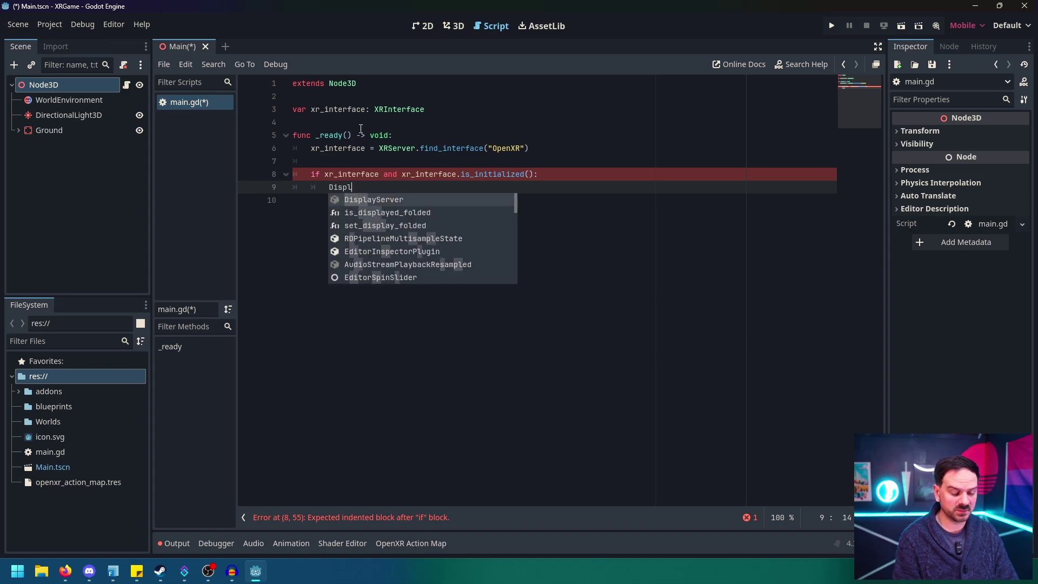
pyautogui.press('Return')
pyautogui.write('.window')
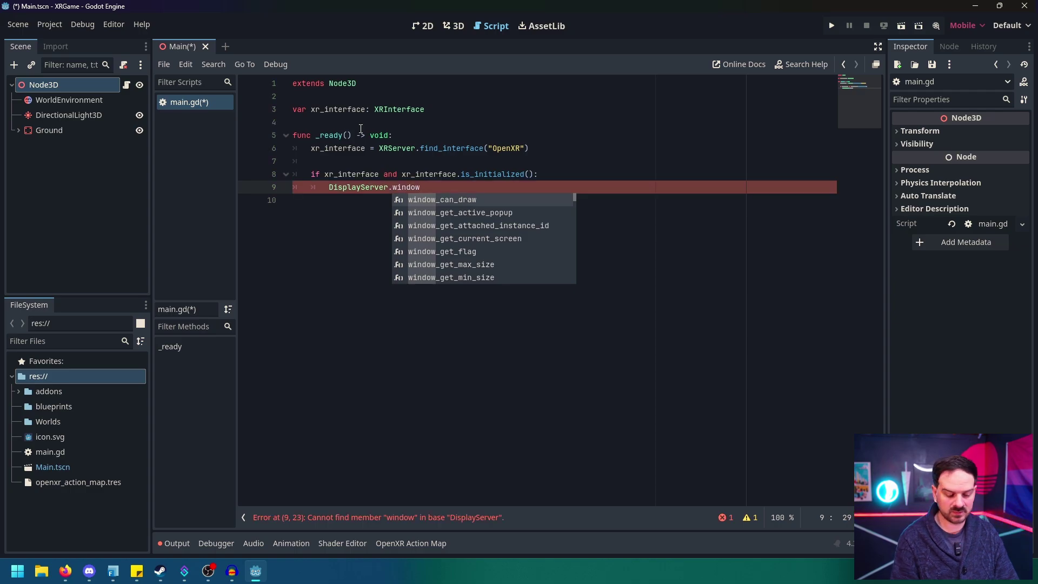
pyautogui.write('_set_v')
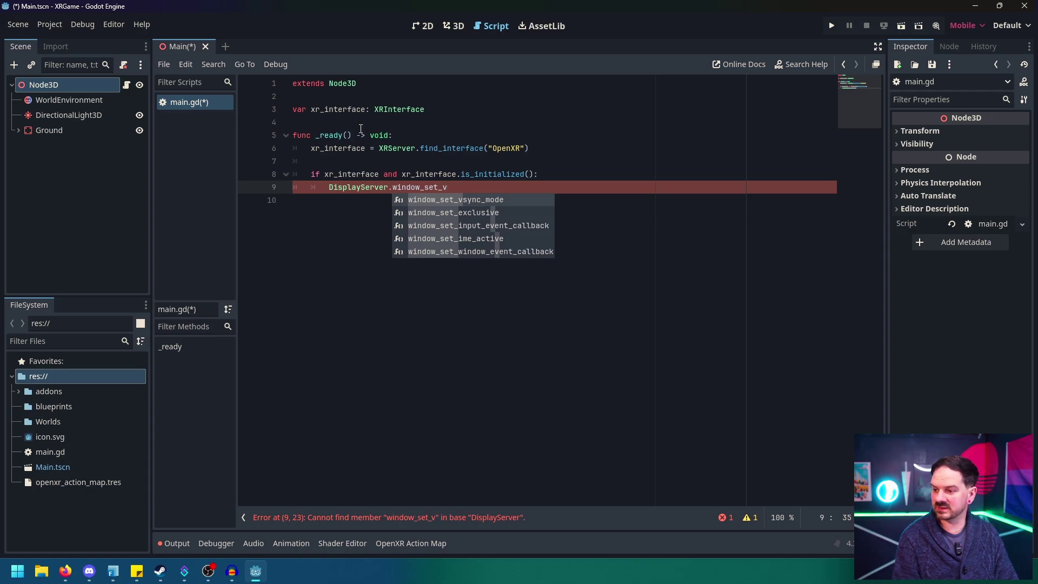
pyautogui.press('Return')
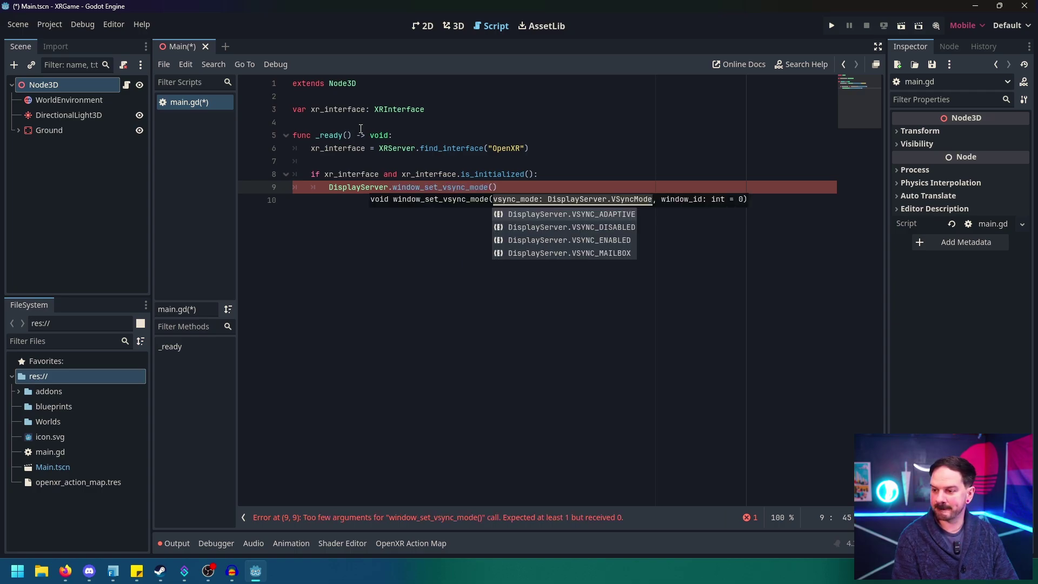
# Pass DisplayServer.VSYNC_DISABLED as the argument of the window_set_vsync_mode call.
pyautogui.write('Displayt')
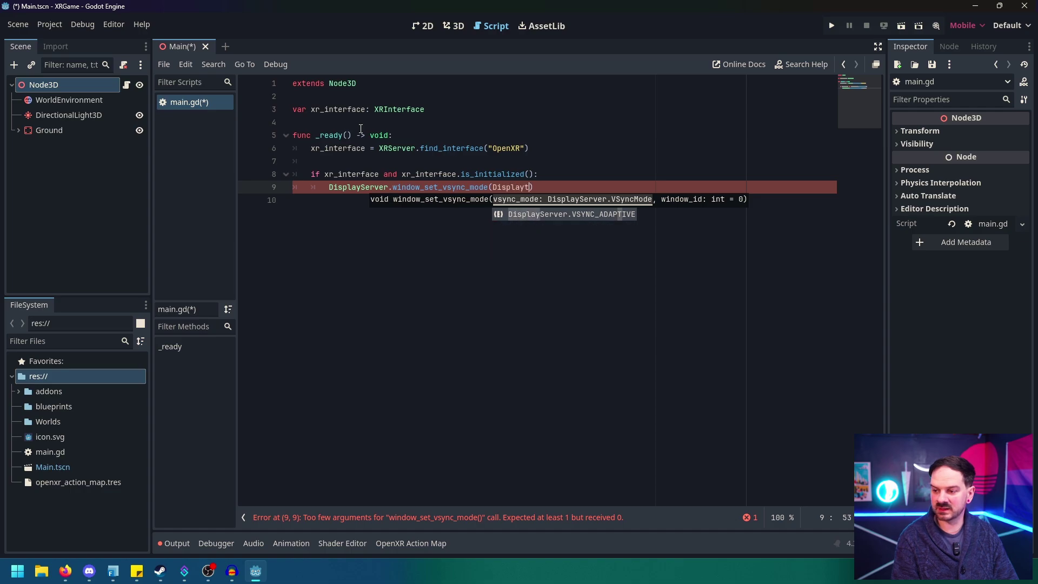
pyautogui.press('BackSpace')
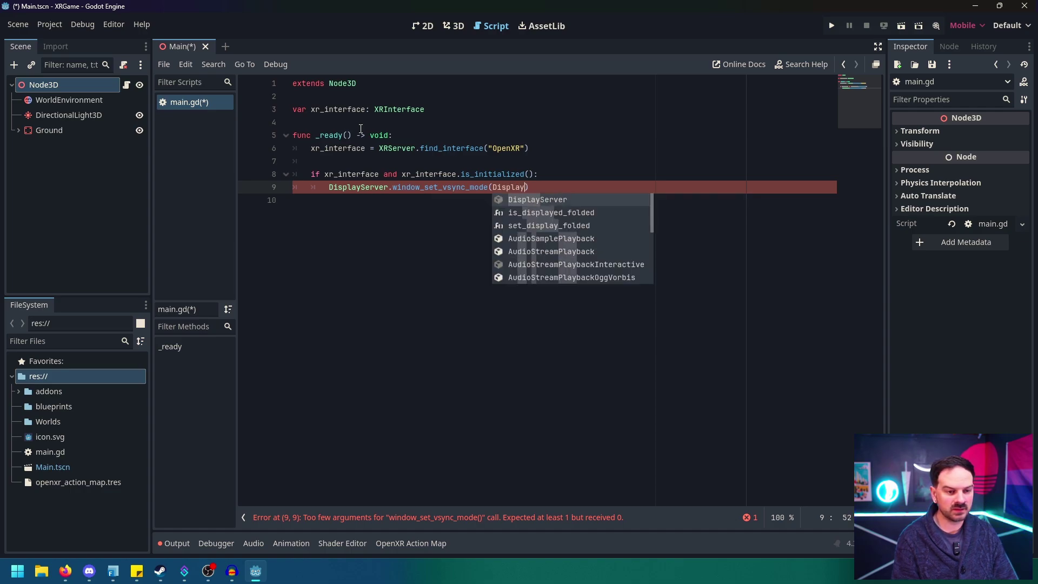
pyautogui.press('Return')
pyautogui.write('.')
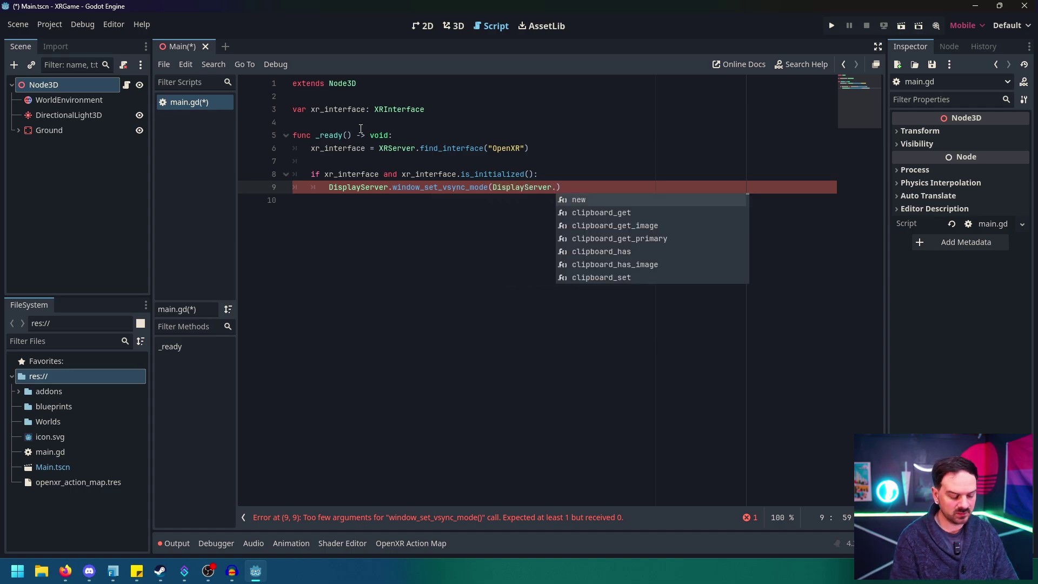
pyautogui.write('V')
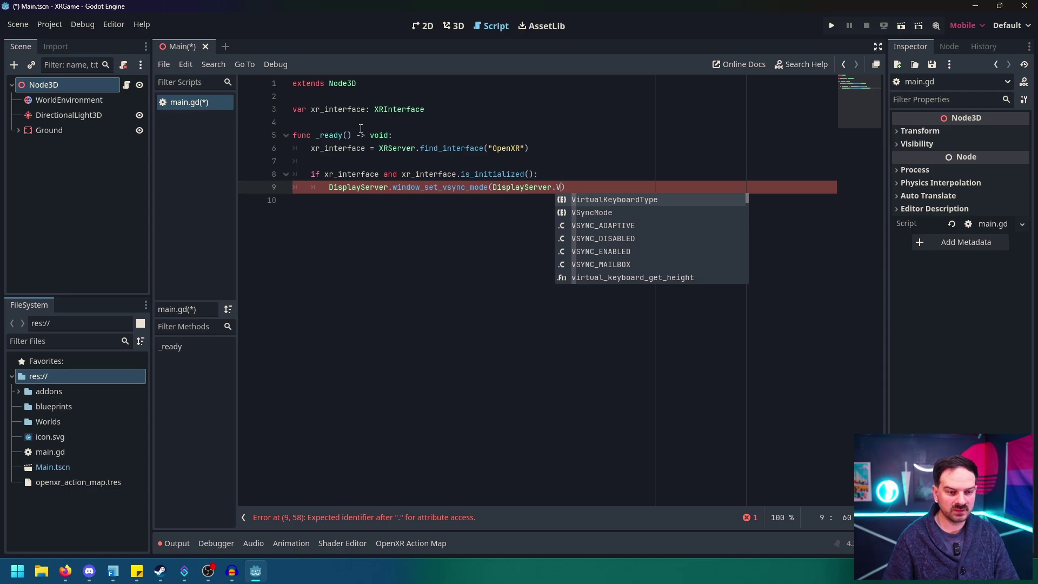
pyautogui.press('Down')
pyautogui.press('Down')
pyautogui.press('Down')
pyautogui.press('Return')
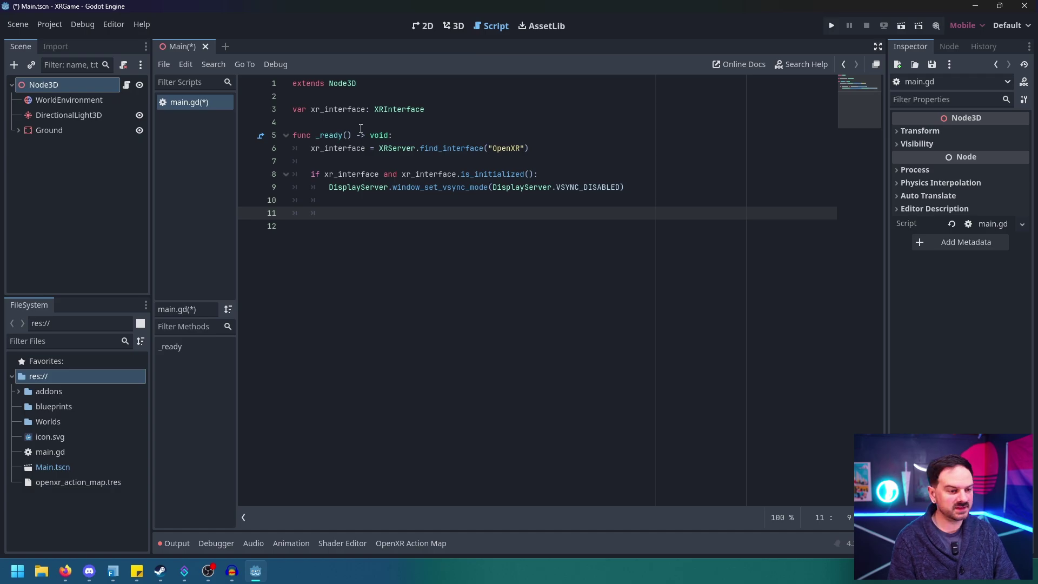
# After a blank line in the if block, add get_viewport().use_xr = true and save the script.
pyautogui.write('get_v')
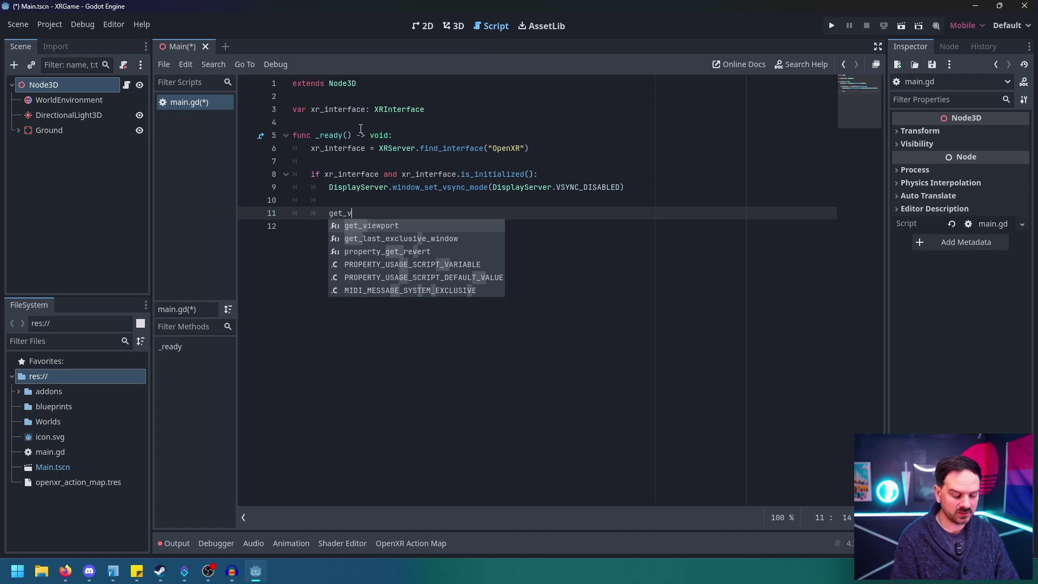
pyautogui.press('Return')
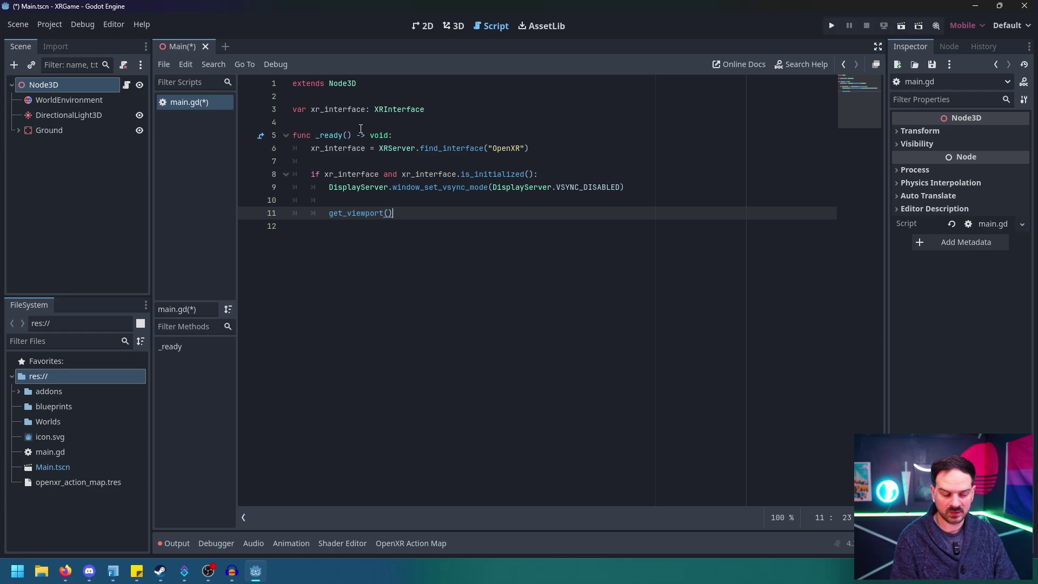
pyautogui.write('.')
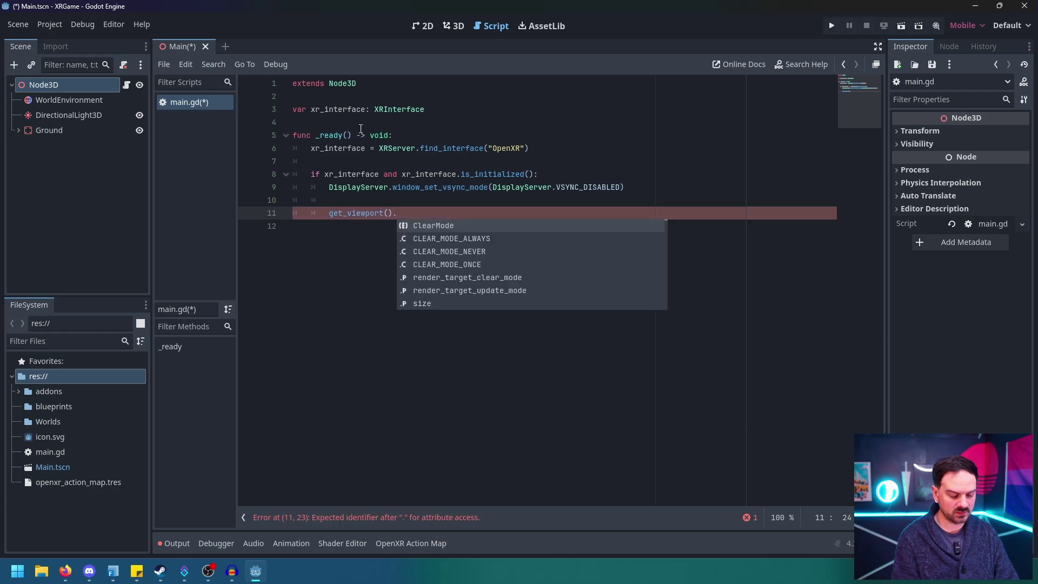
pyautogui.write('use')
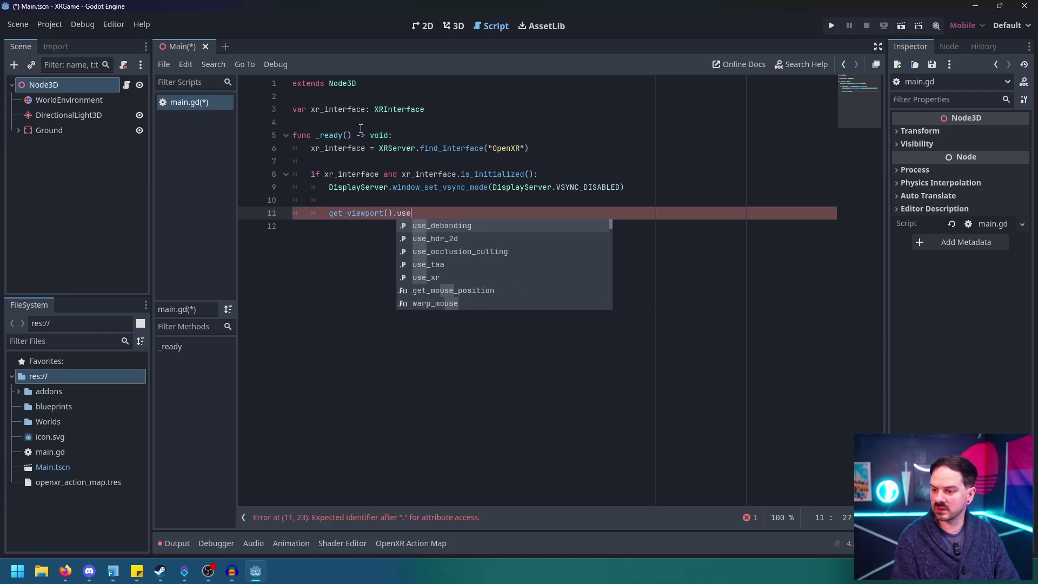
pyautogui.press('Down')
pyautogui.press('Down')
pyautogui.press('Down')
pyautogui.press('Down')
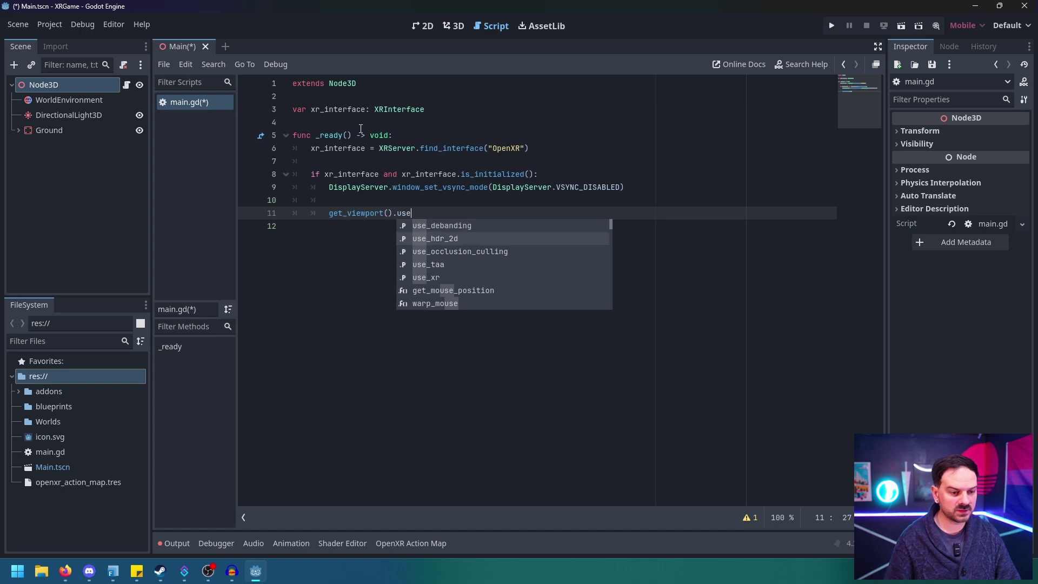
pyautogui.press('Return')
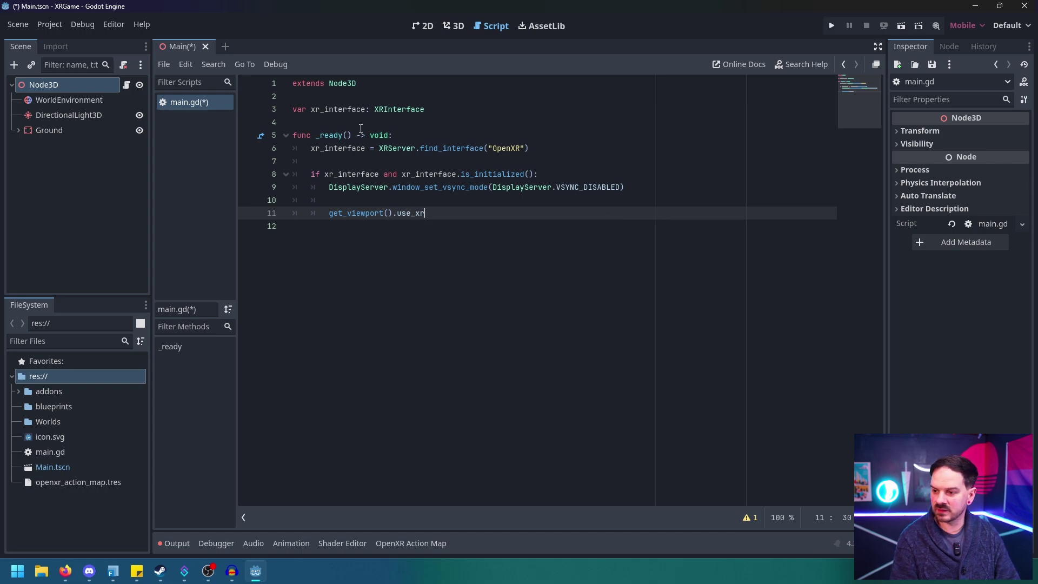
pyautogui.write('= true')
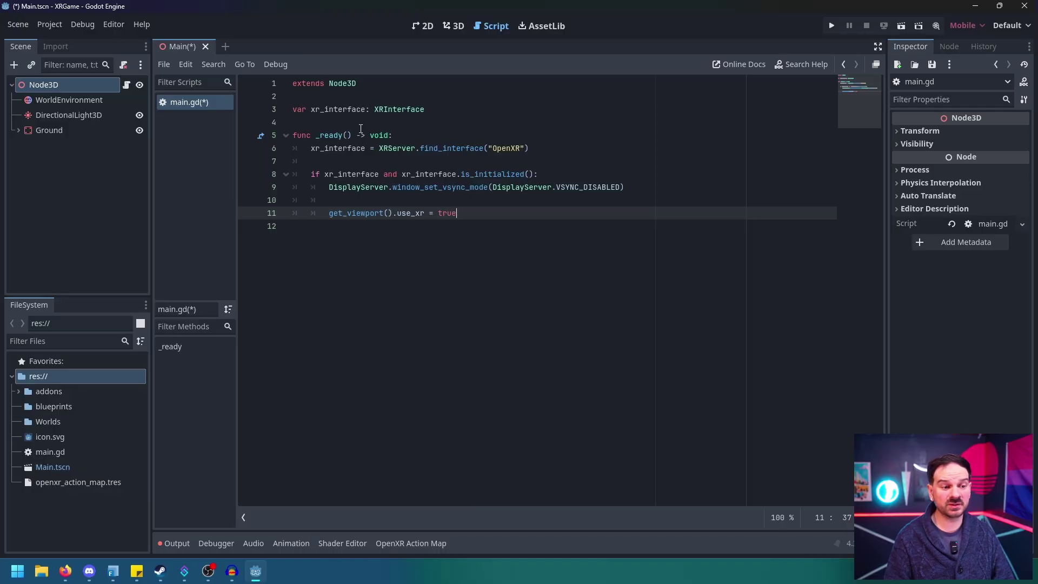
pyautogui.hotkey('ctrl', 's')
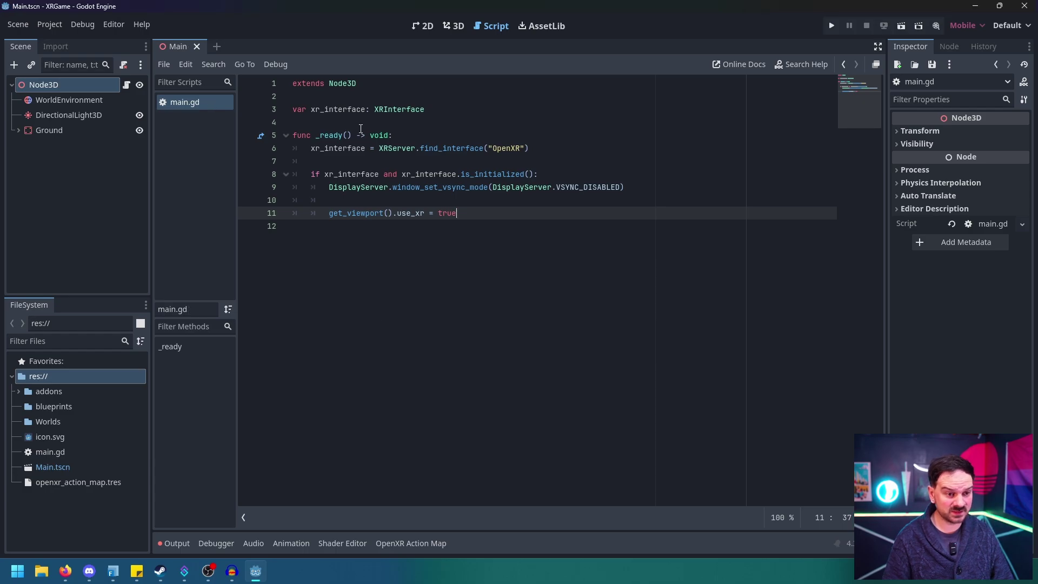
# Create a new scene in the 3D workspace with an XROrigin3D node as its root.
pyautogui.click(454, 26)
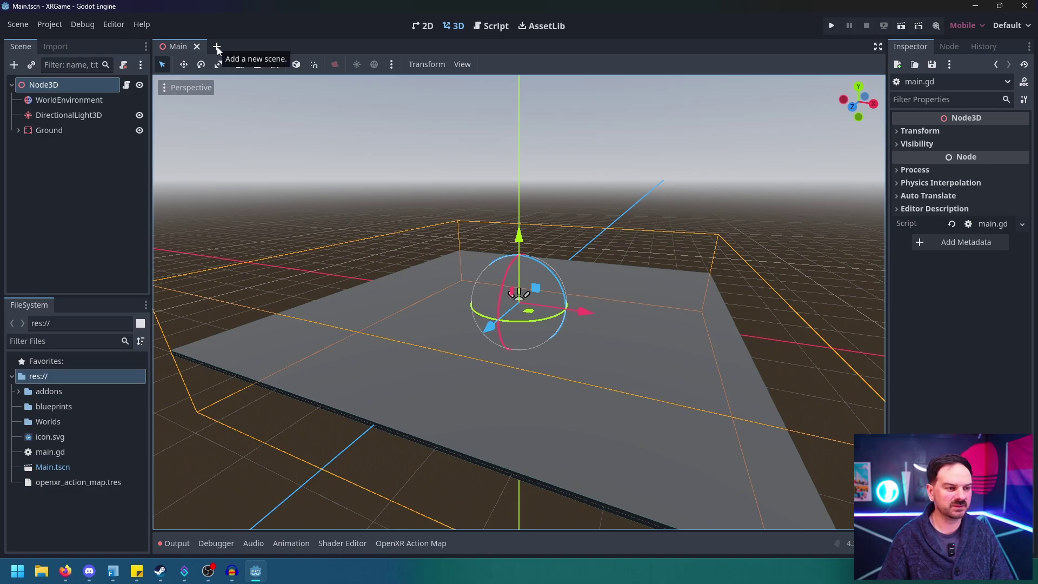
pyautogui.click(217, 47)
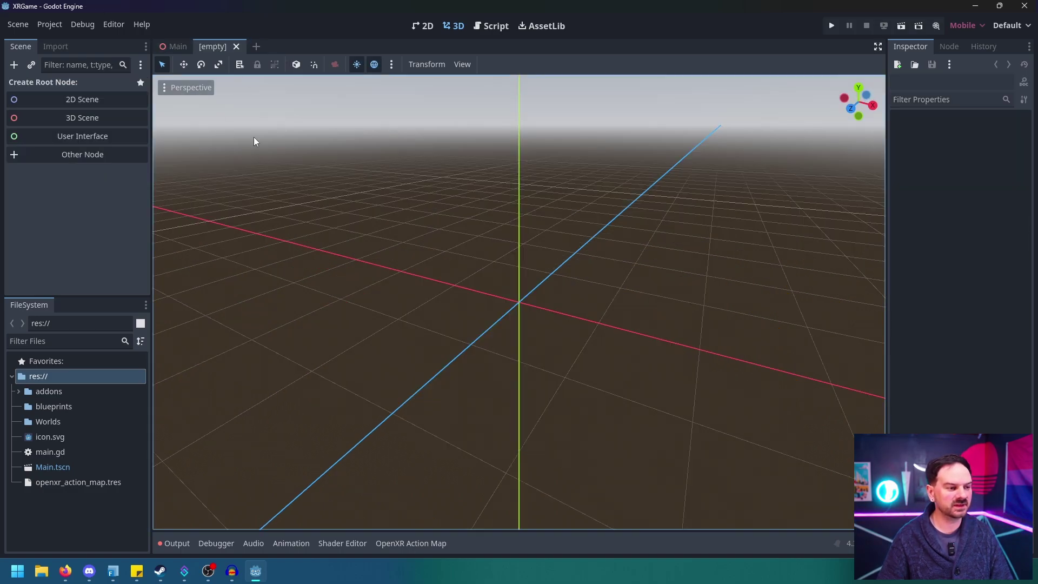
pyautogui.click(85, 155)
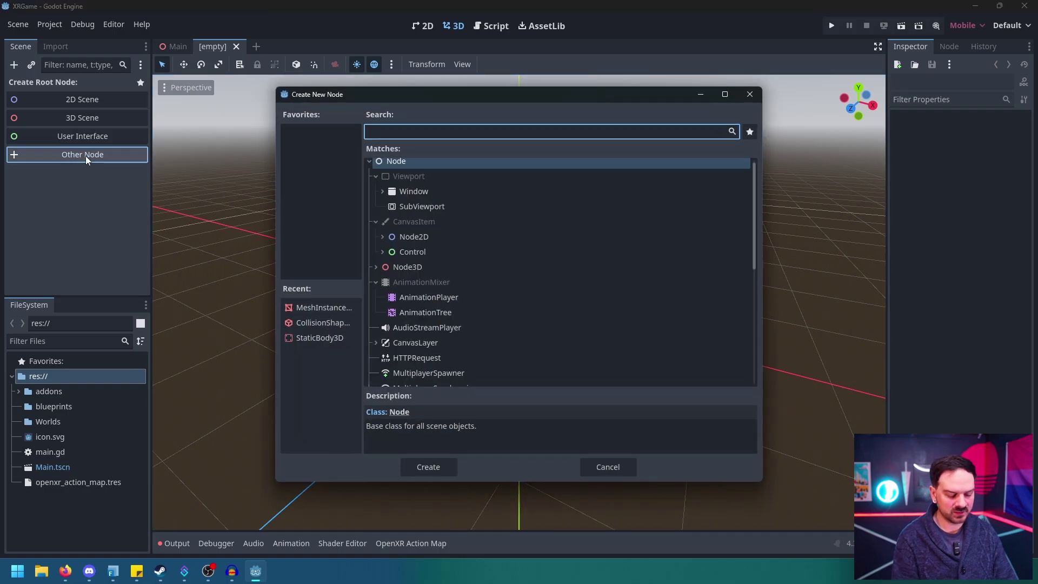
pyautogui.write('xr')
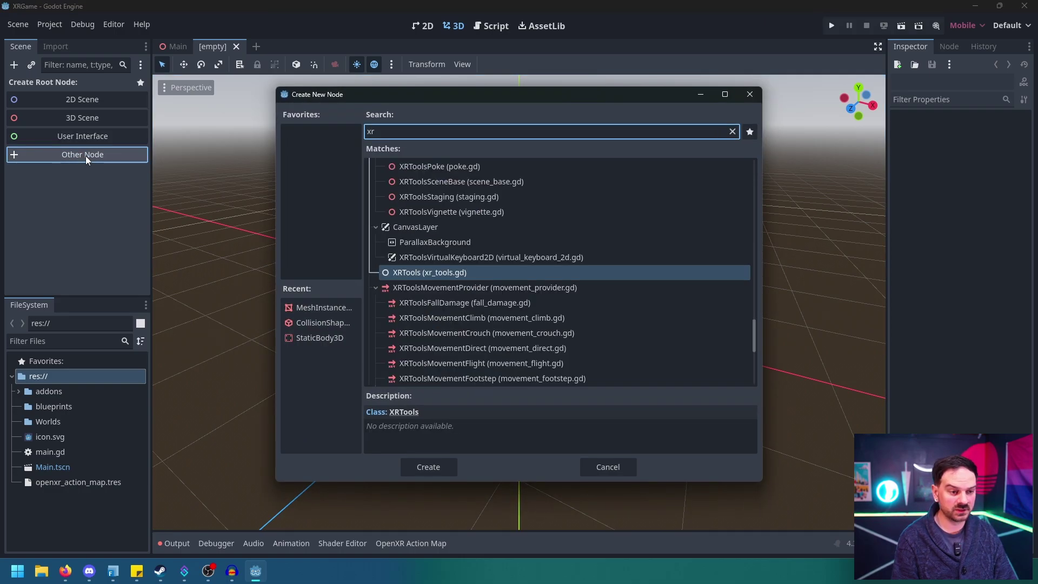
pyautogui.write('origin')
pyautogui.press('Return')
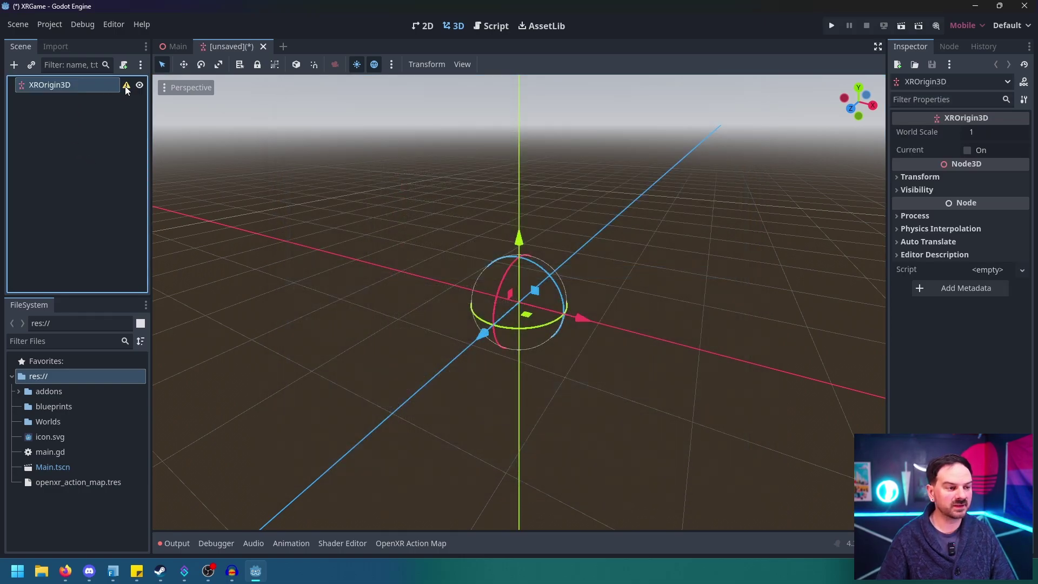
# Add an XRCamera3D node as a child of the XROrigin3D root.
pyautogui.moveTo(126, 87)
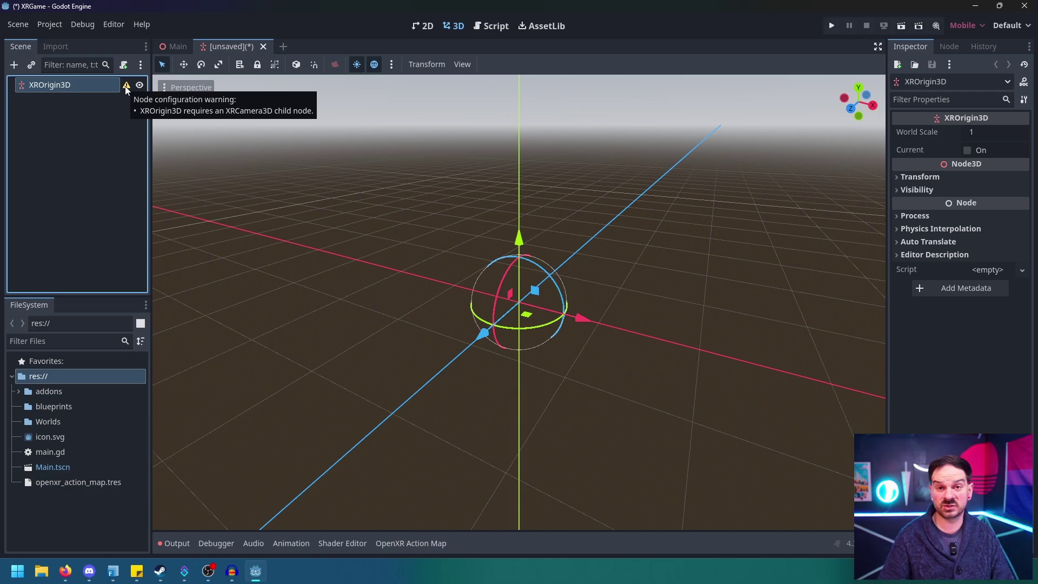
pyautogui.doubleClick(61, 88)
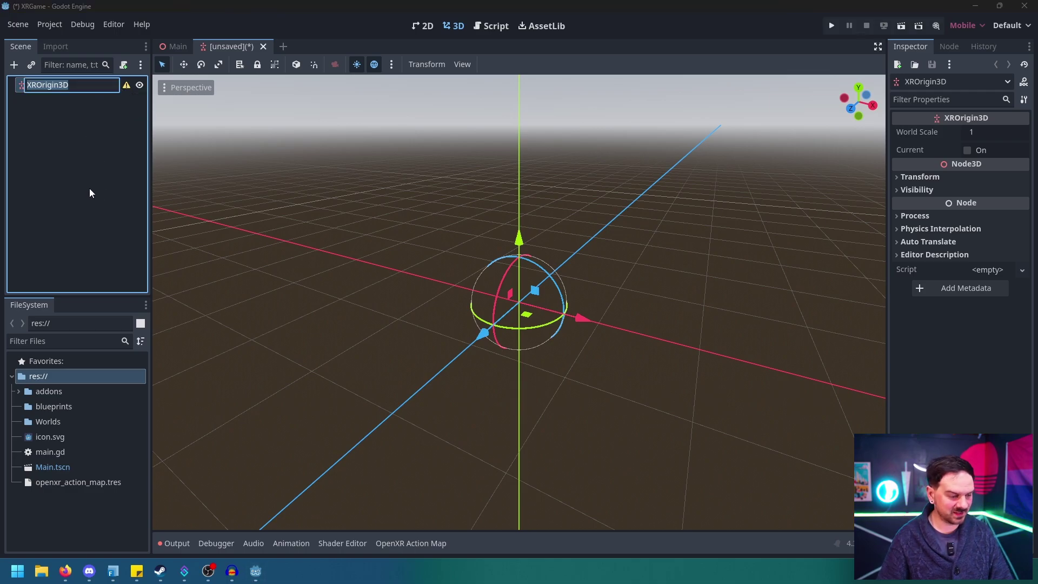
pyautogui.press('Escape')
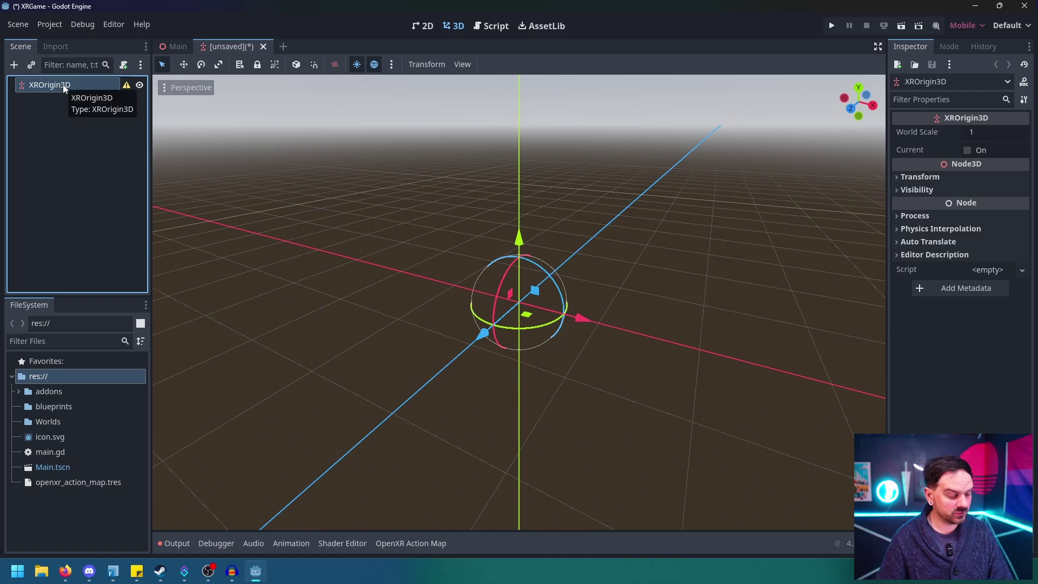
pyautogui.hotkey('ctrl', 'a')
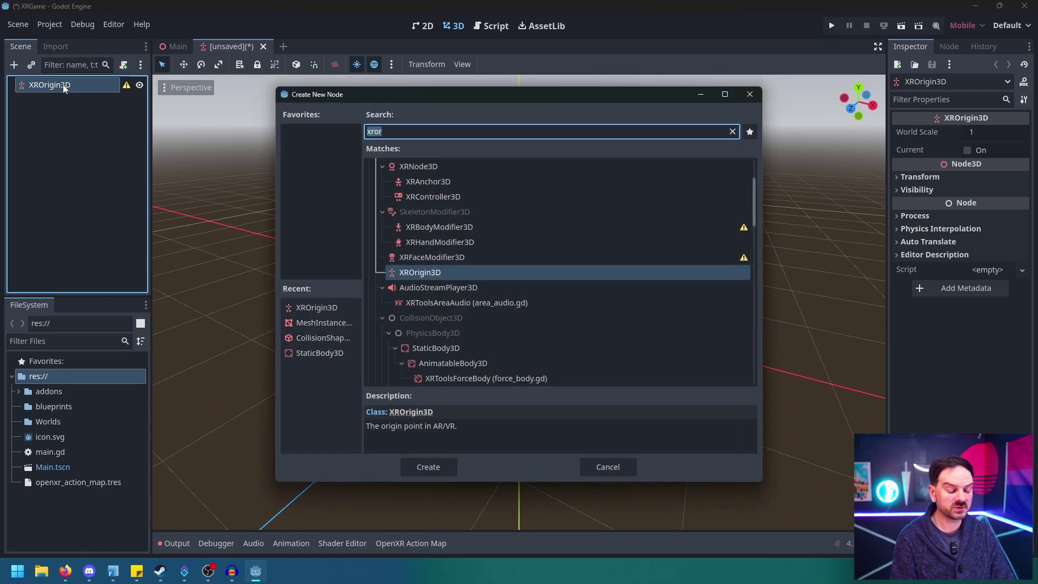
pyautogui.write('xrx')
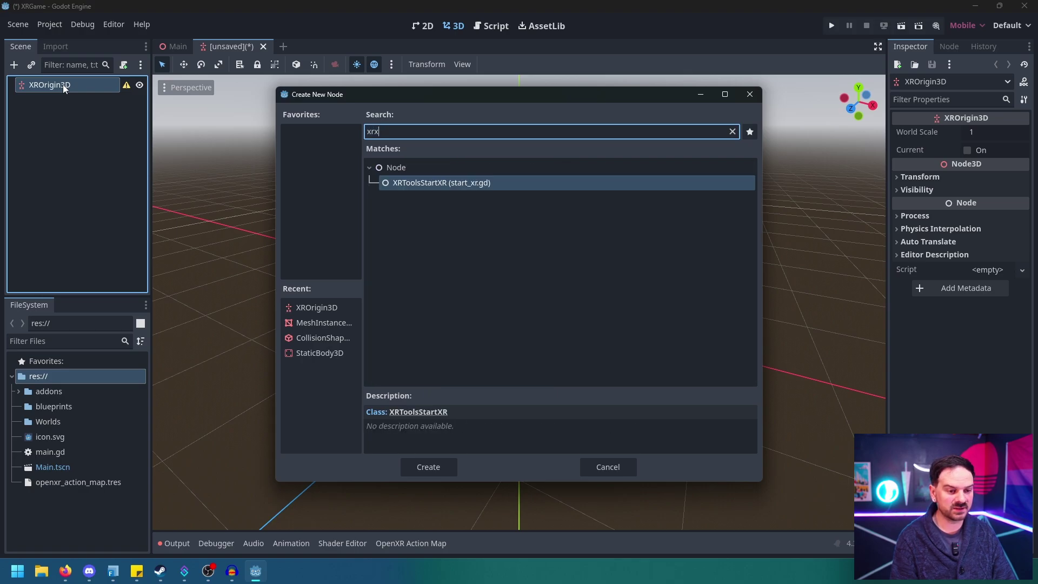
pyautogui.press('BackSpace')
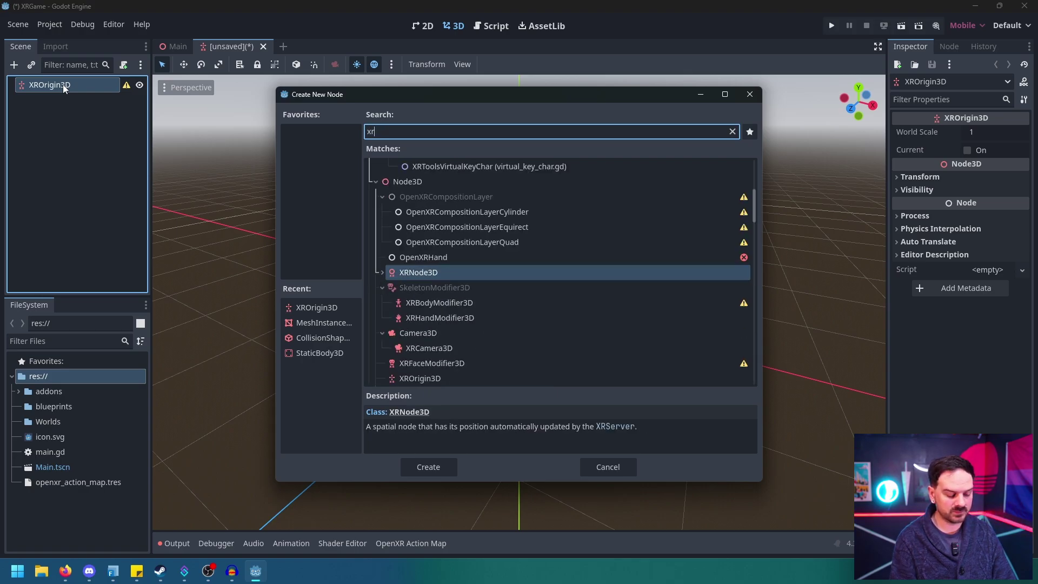
pyautogui.write('cam')
pyautogui.press('Return')
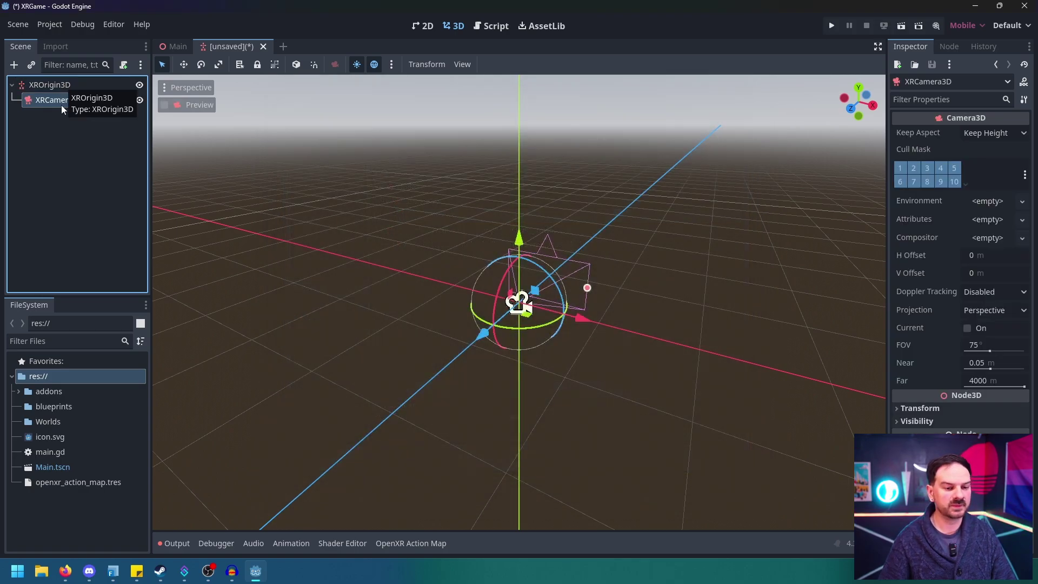
pyautogui.click(72, 110)
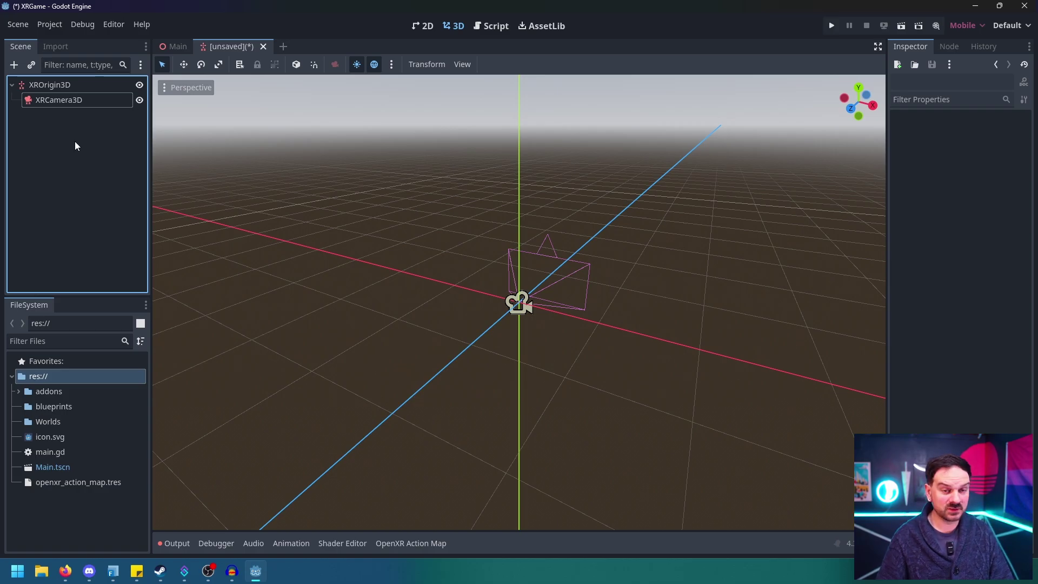
# Save the new scene as xr_Player.tscn in the blueprints folder.
pyautogui.hotkey('ctrl', 's')
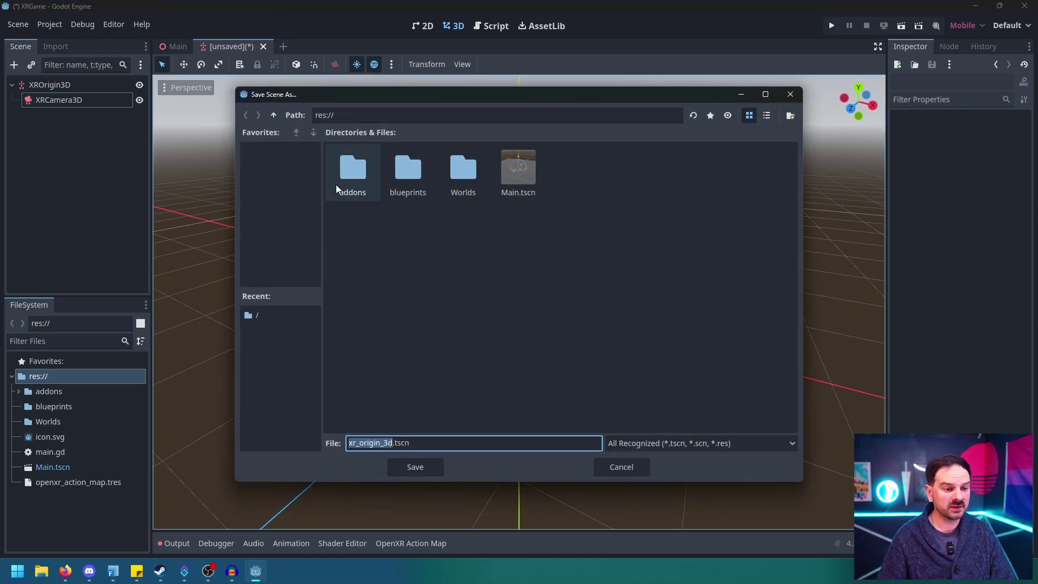
pyautogui.doubleClick(416, 174)
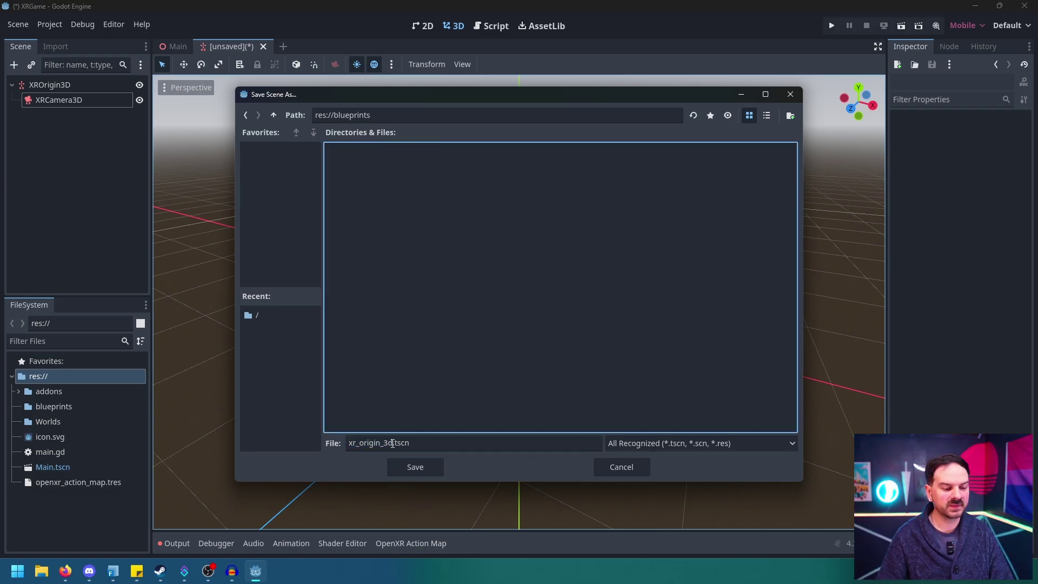
pyautogui.moveTo(393, 443); pyautogui.dragTo(360, 443)
pyautogui.press('BackSpace')
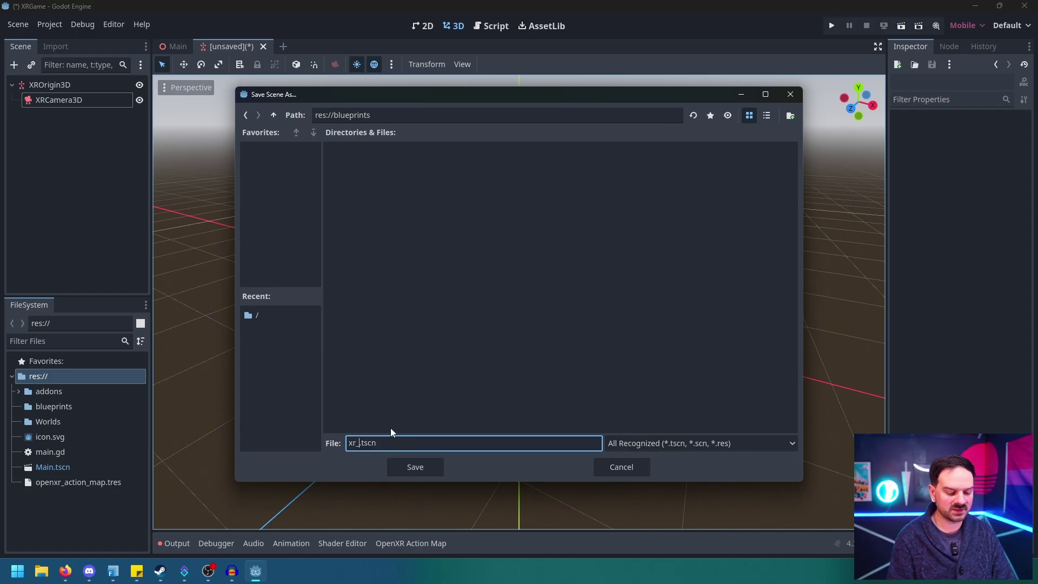
pyautogui.write('Player')
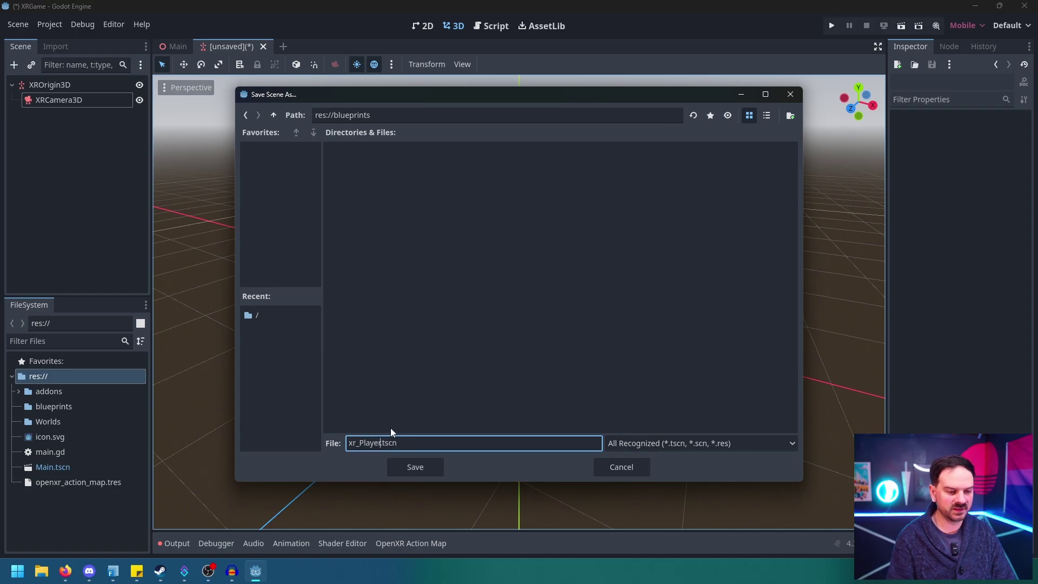
pyautogui.click(422, 467)
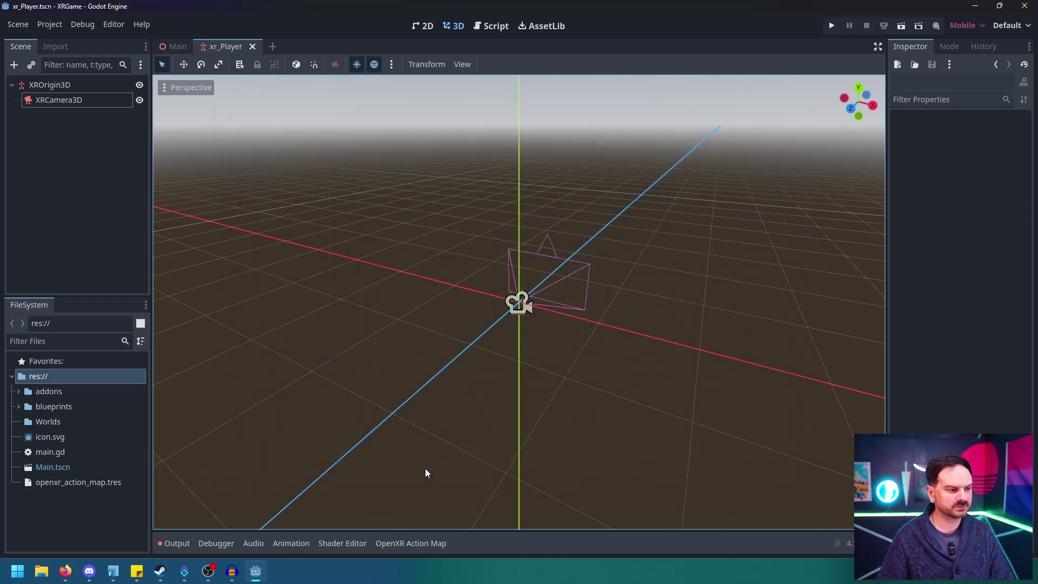
pyautogui.click(17, 407)
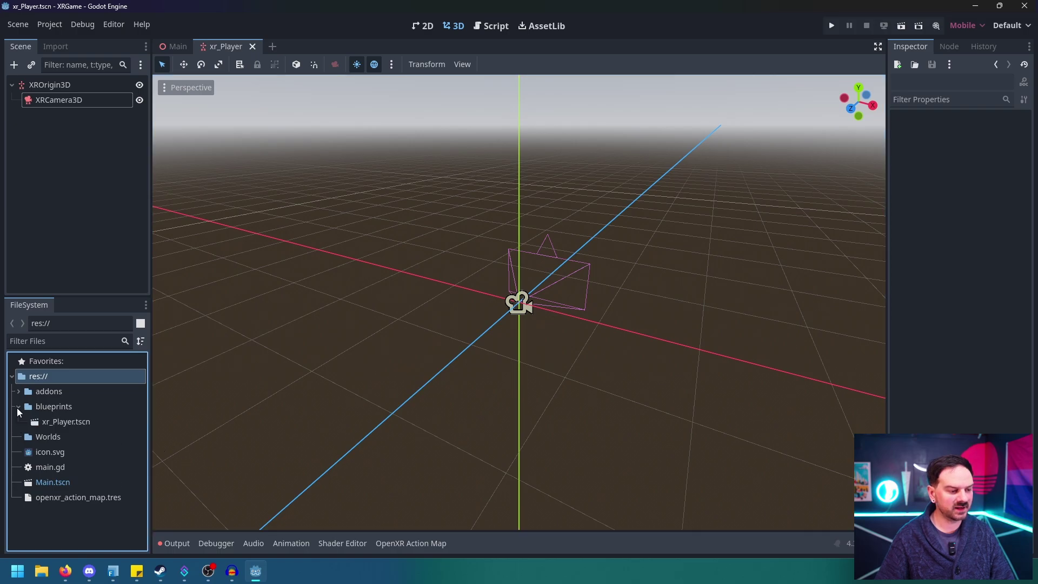
pyautogui.click(17, 407)
pyautogui.click(16, 213)
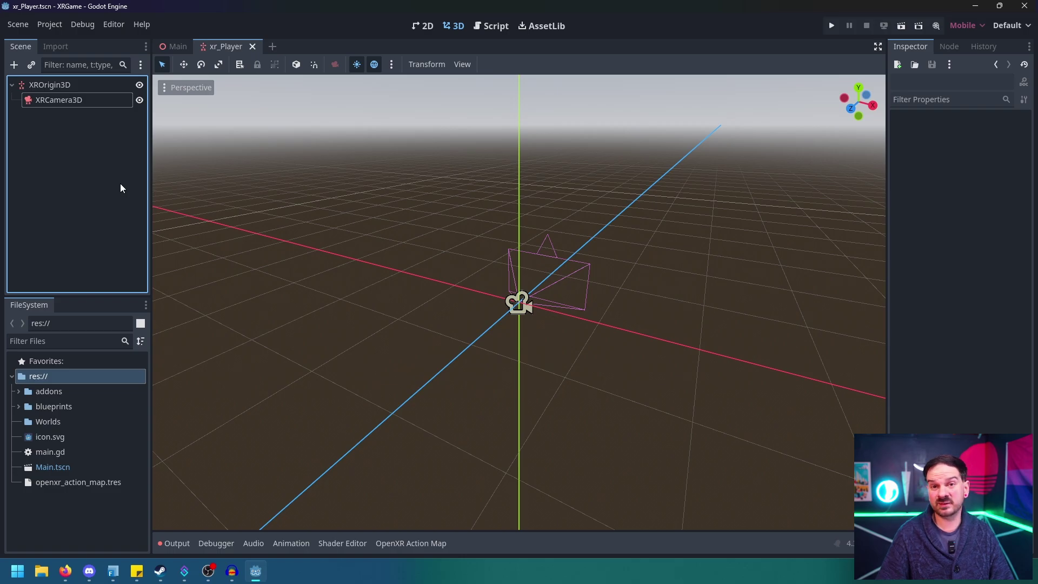
# Instance xr_Player.tscn from the blueprints folder as a child of the Node3D root in the Main scene.
pyautogui.click(178, 47)
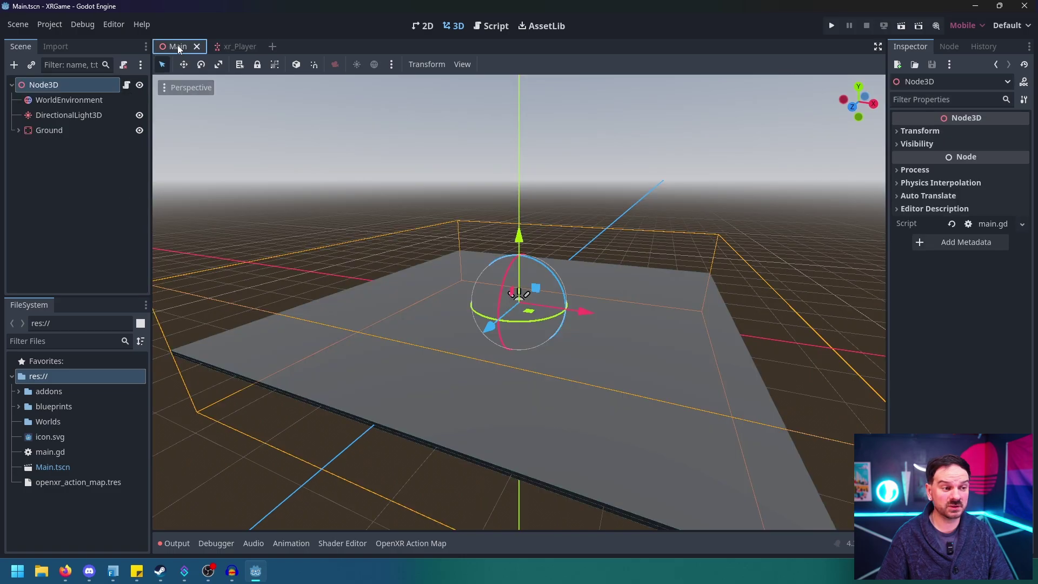
pyautogui.click(18, 406)
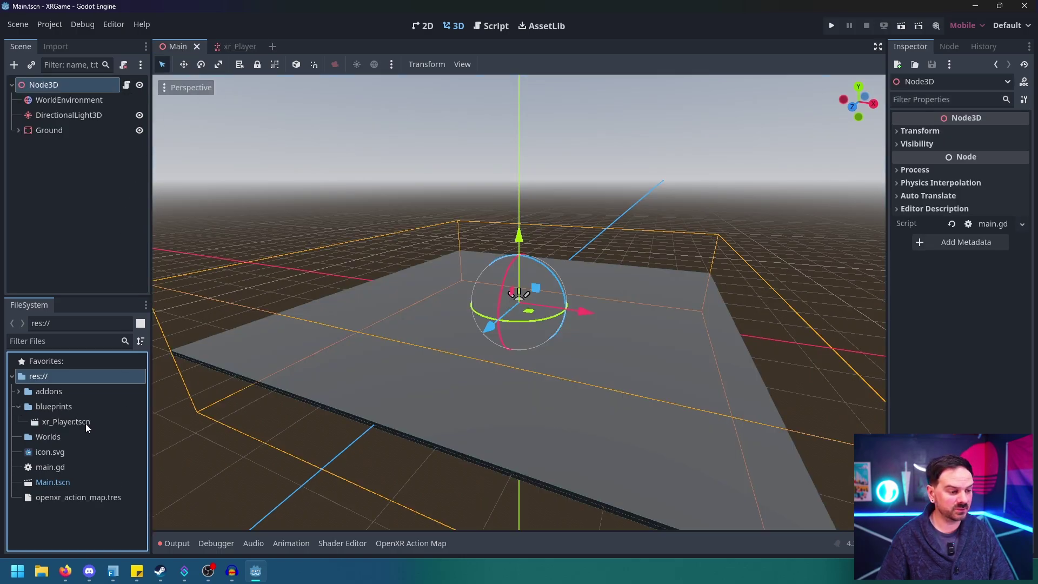
pyautogui.moveTo(63, 422); pyautogui.dragTo(44, 86)
pyautogui.click(51, 191)
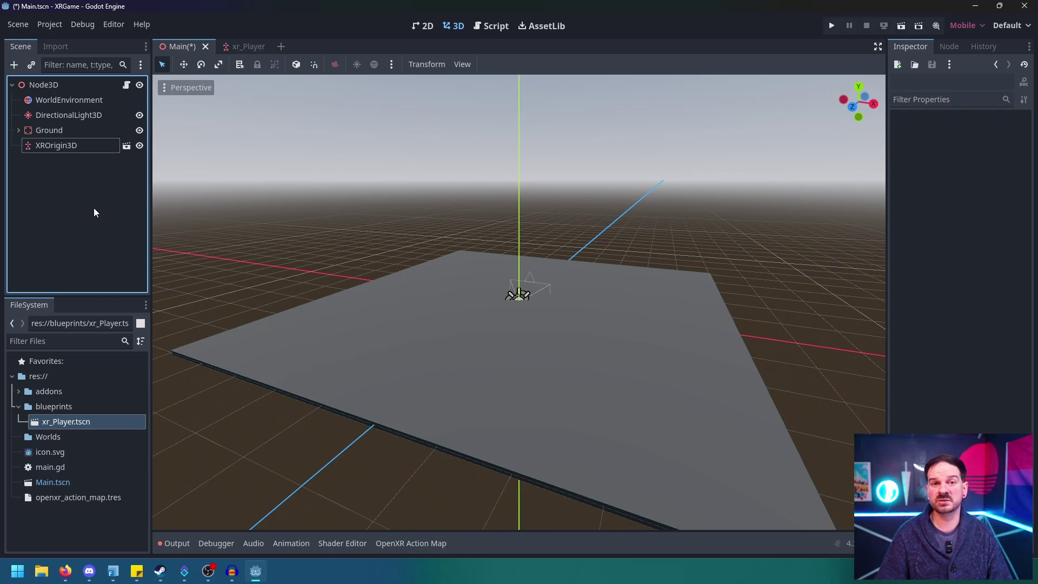
# In the xr_Player scene, add an XRController3D node as a child of XROrigin3D and duplicate it.
pyautogui.click(241, 46)
pyautogui.click(96, 154)
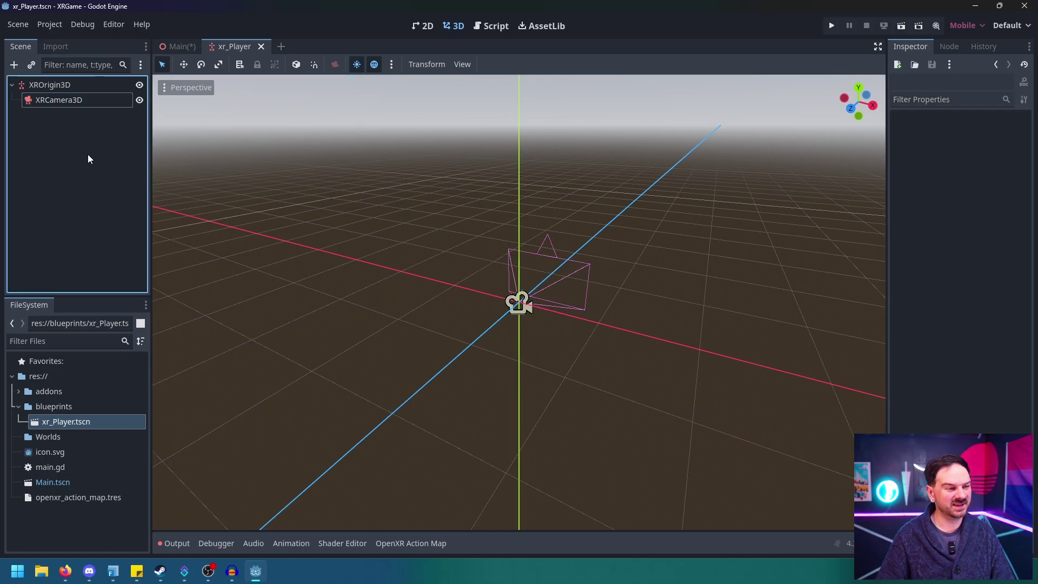
pyautogui.click(52, 89)
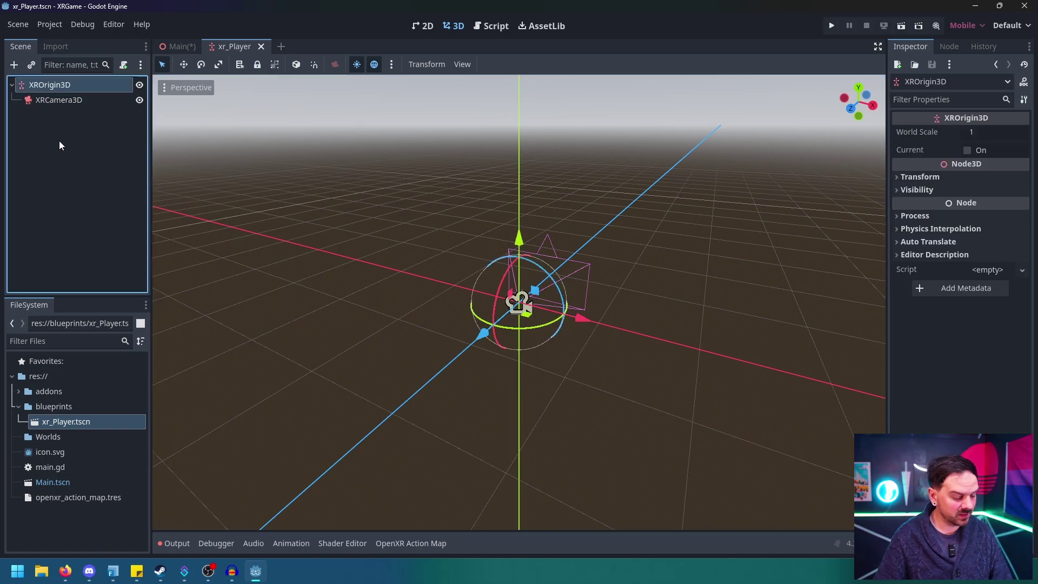
pyautogui.hotkey('ctrl', 'a')
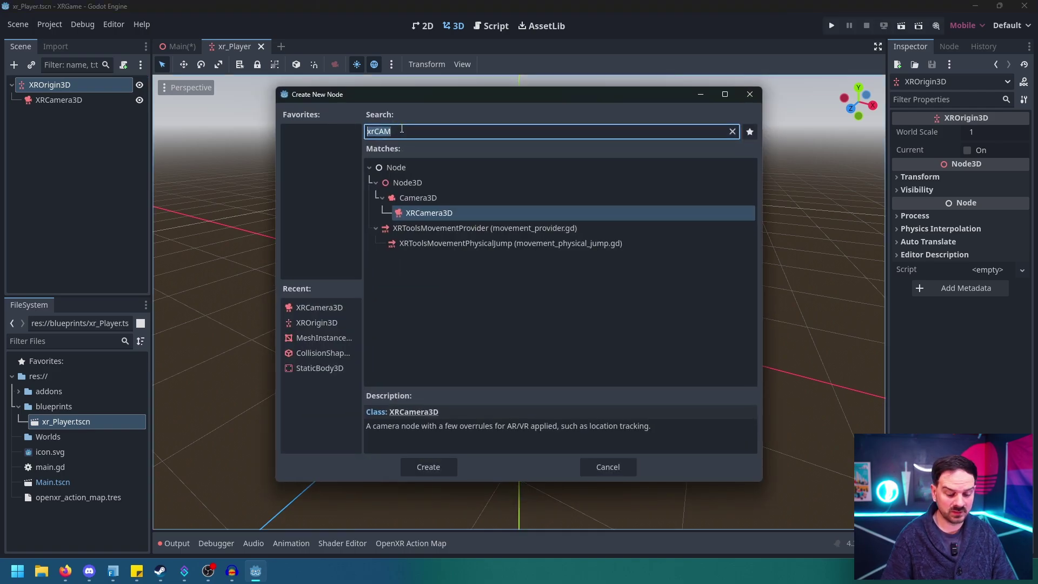
pyautogui.press('BackSpace')
pyautogui.write('xrcon')
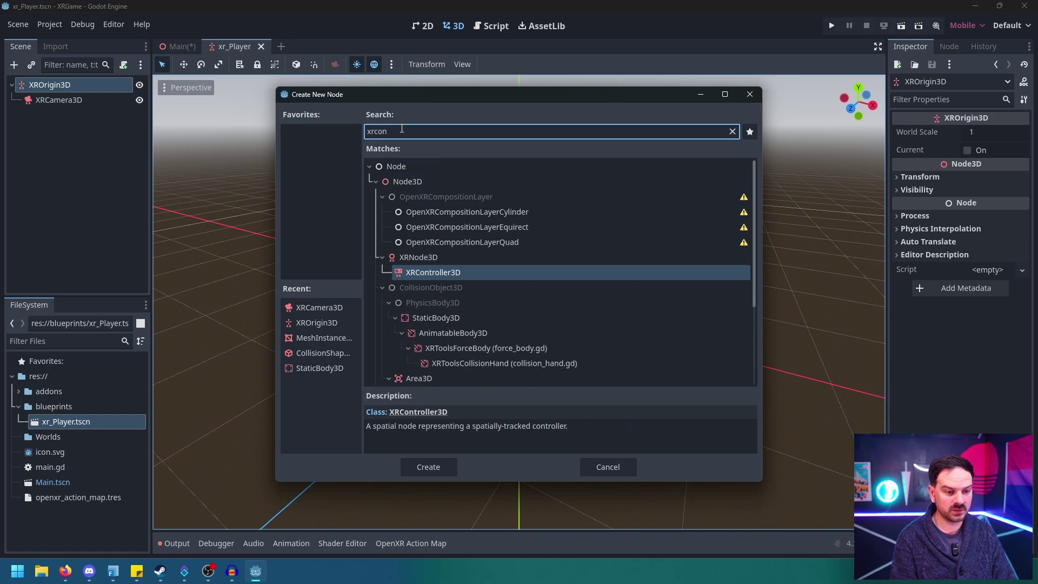
pyautogui.press('Return')
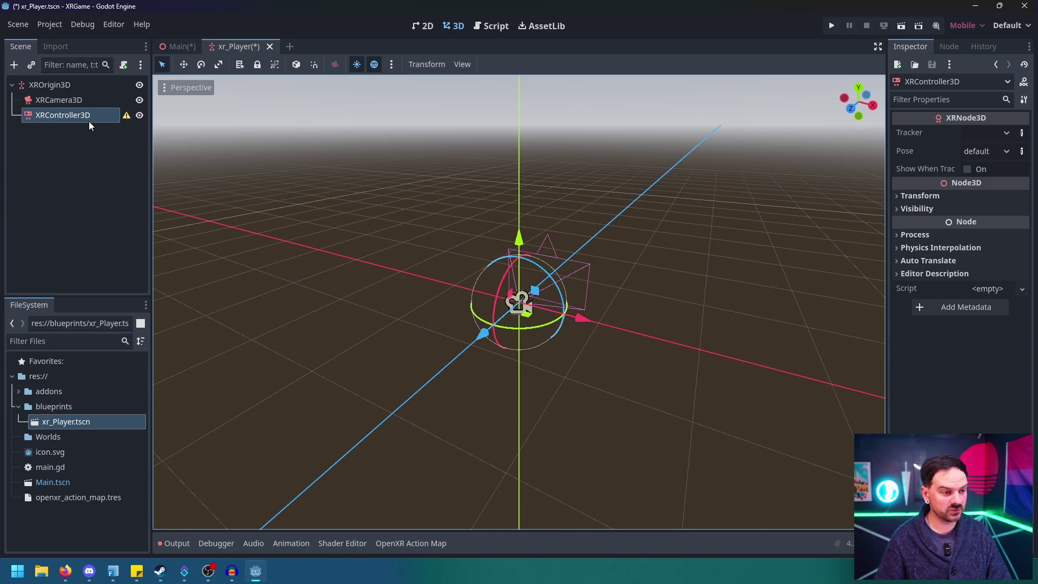
pyautogui.hotkey('ctrl', 'd')
# Rename the first XRController3D node as Controller_Left.
pyautogui.click(73, 115)
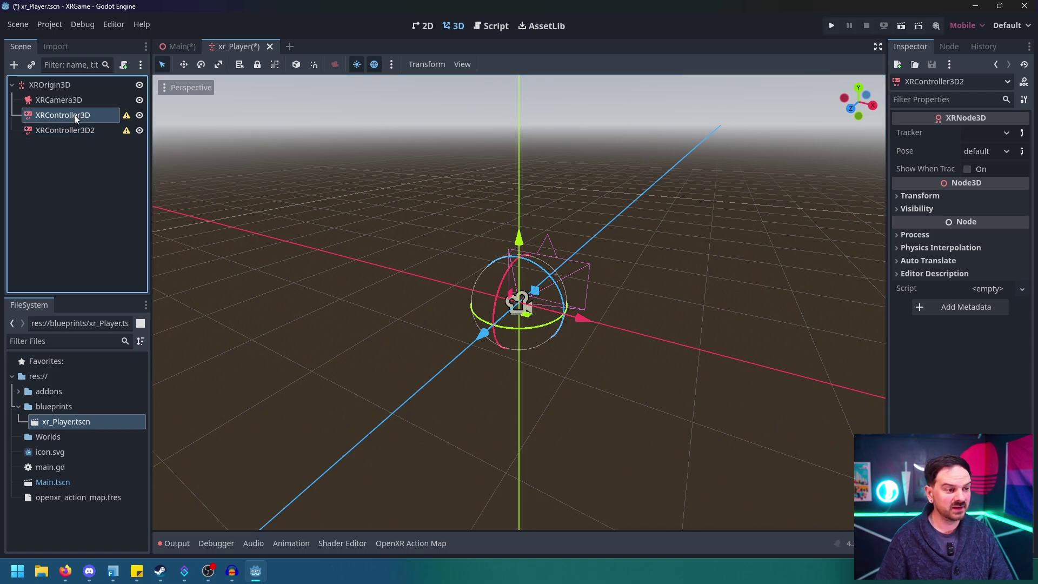
pyautogui.click(68, 116)
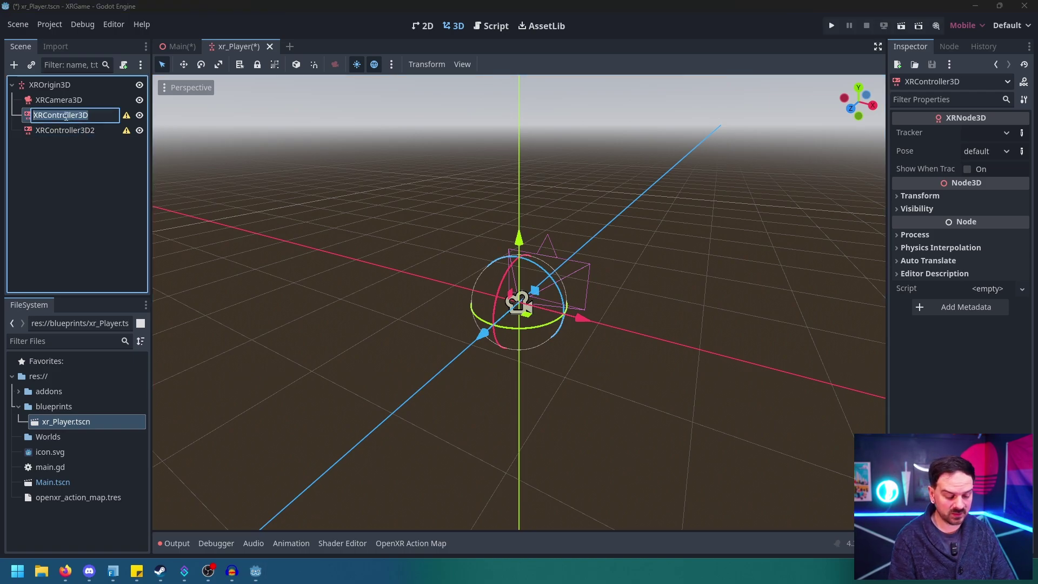
pyautogui.write('Control')
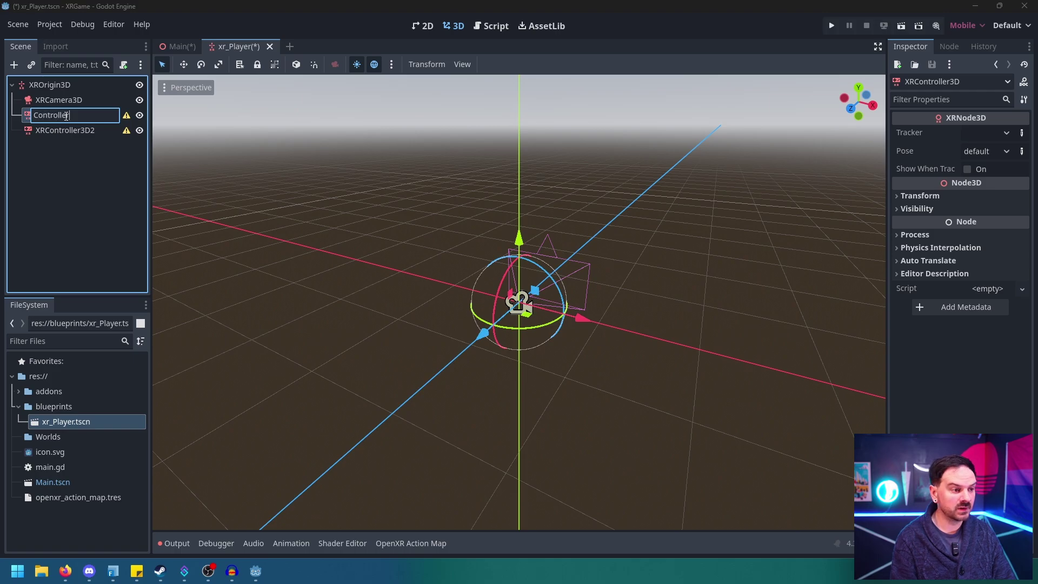
pyautogui.write('_')
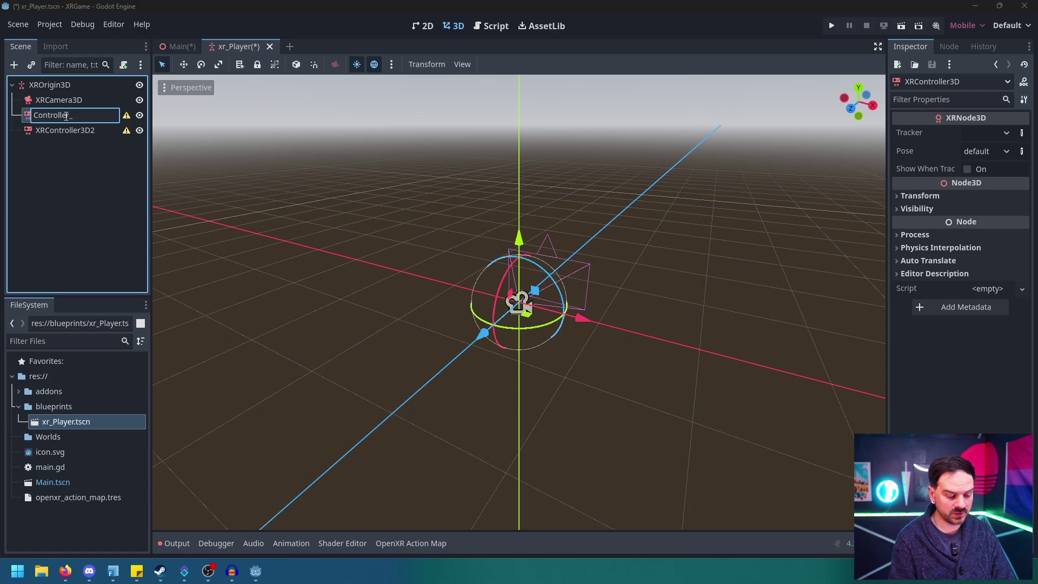
pyautogui.write('Left')
pyautogui.press('Return')
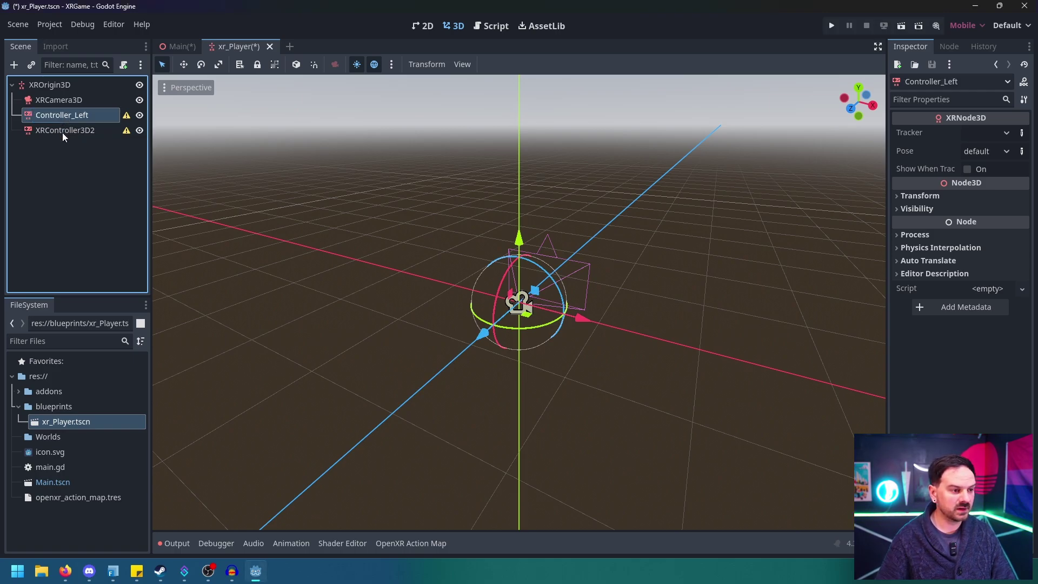
# Rename the duplicated controller node as Controller_Right.
pyautogui.click(63, 133)
pyautogui.click(64, 130)
pyautogui.write('Con')
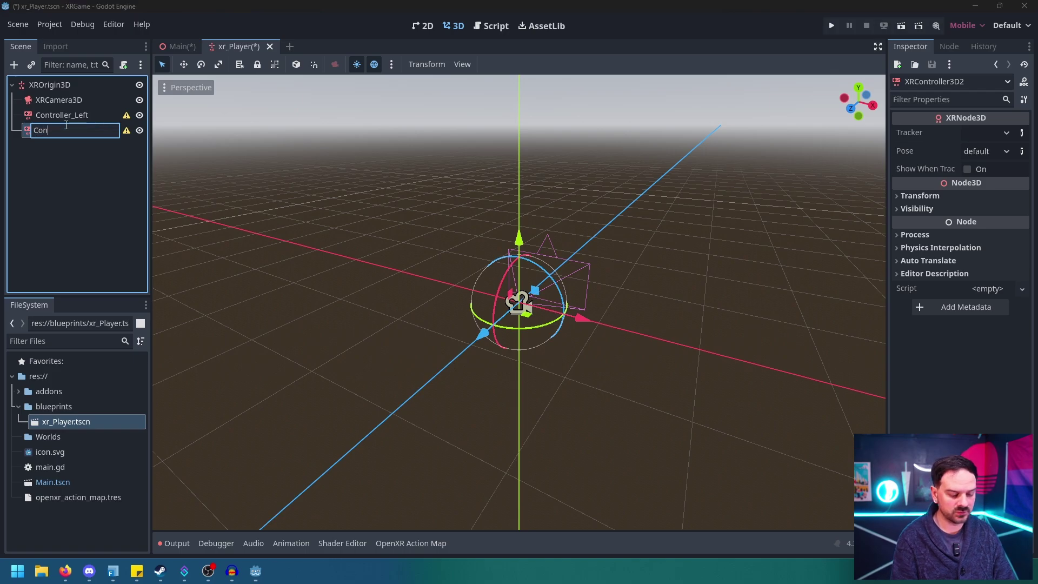
pyautogui.write('troller_R')
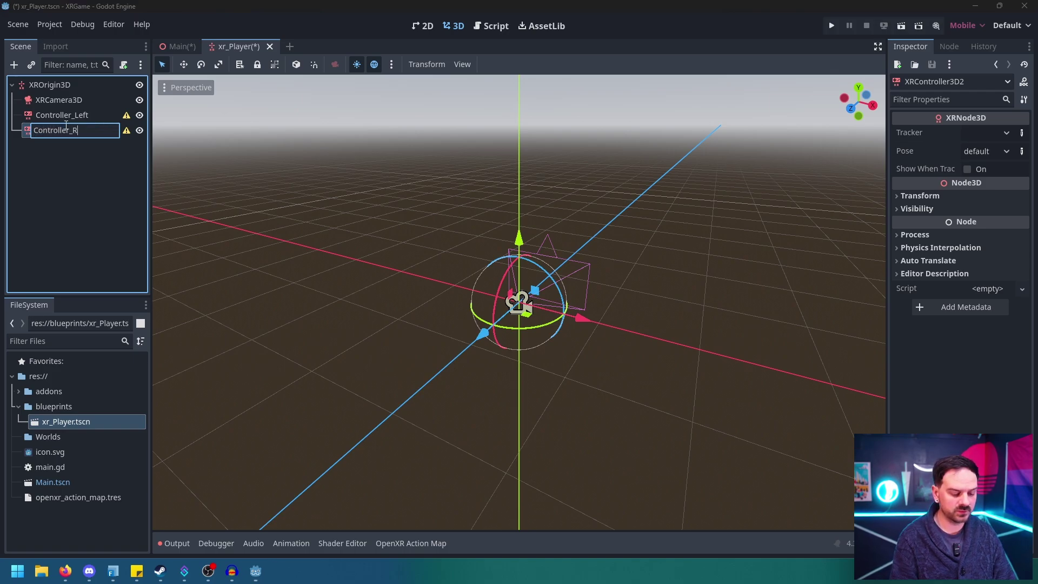
pyautogui.write('ight')
pyautogui.press('Return')
# Set the Tracker property to left_hand on Controller_Left and to right_hand on Controller_Right.
pyautogui.click(68, 114)
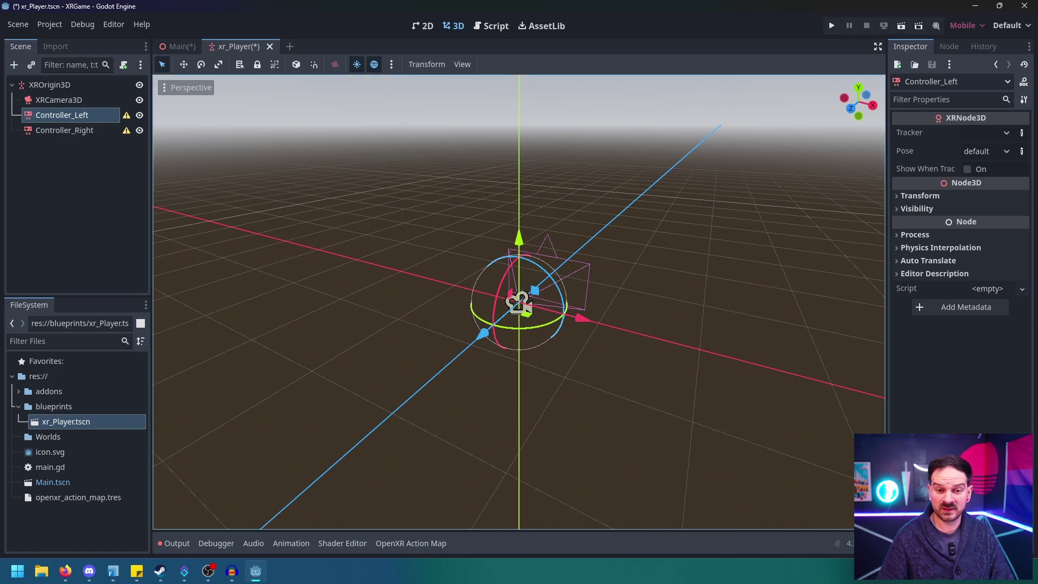
pyautogui.click(1005, 133)
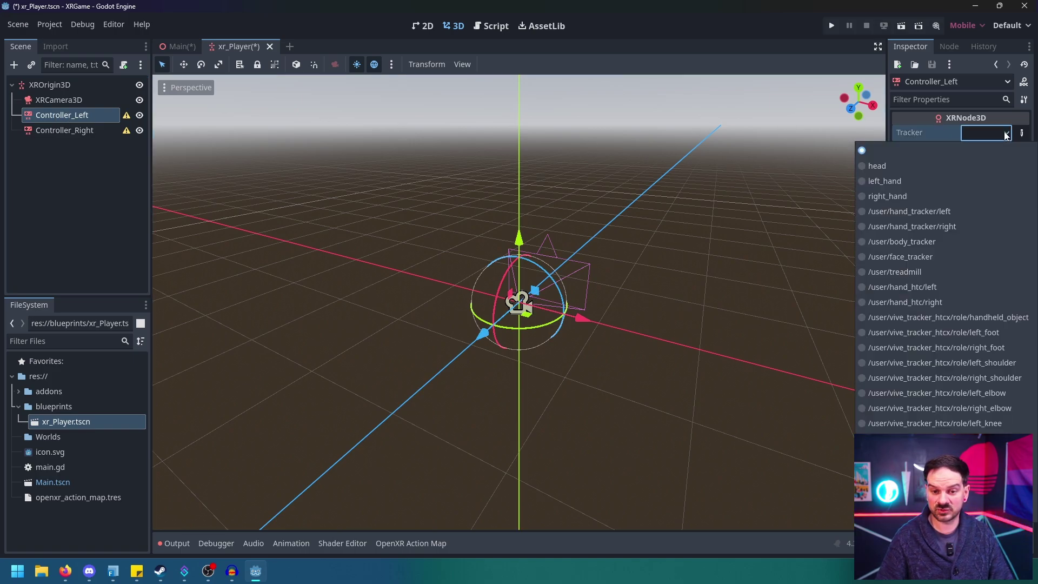
pyautogui.click(896, 180)
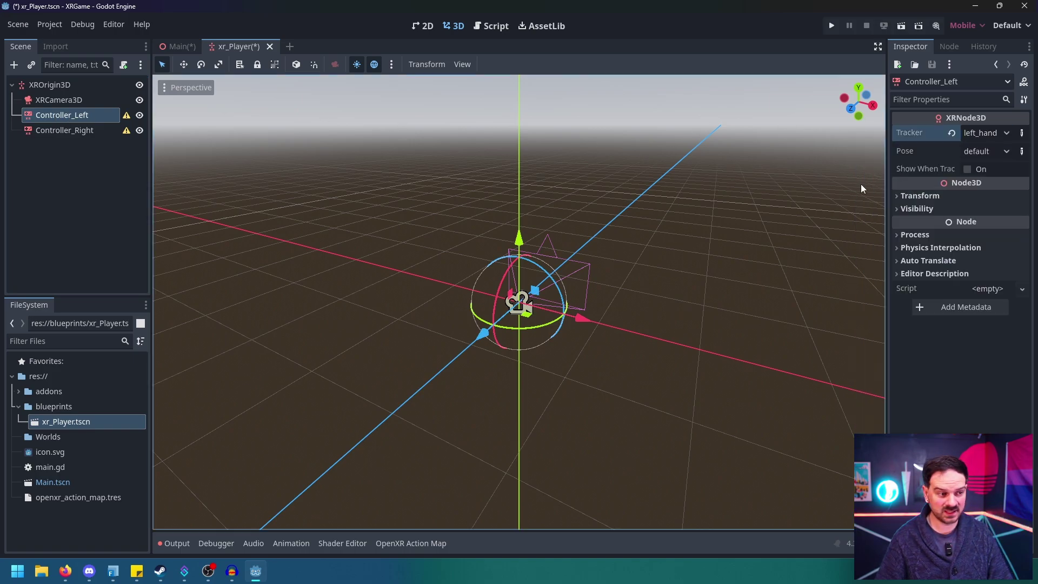
pyautogui.click(75, 131)
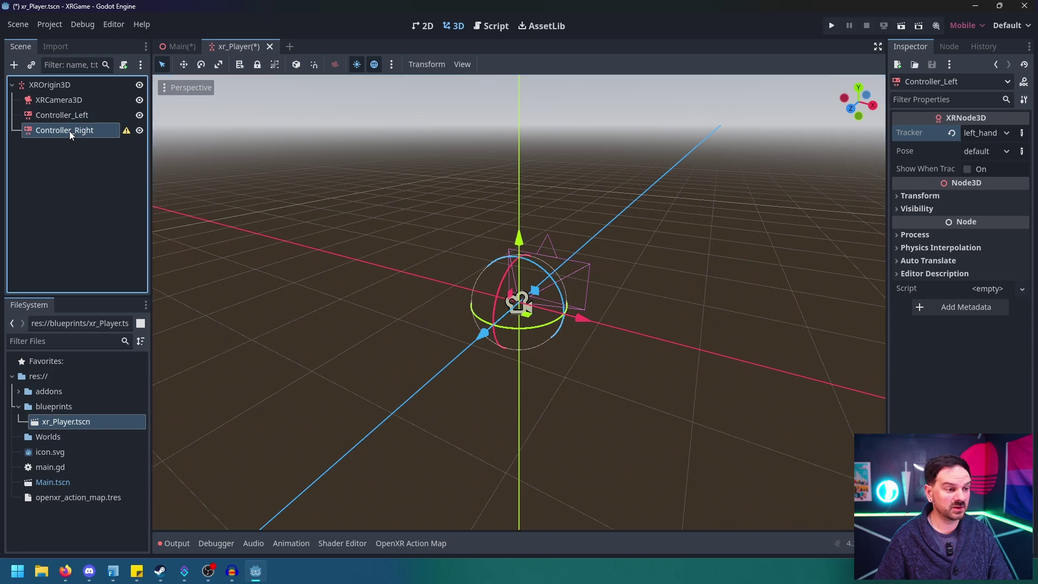
pyautogui.click(1005, 133)
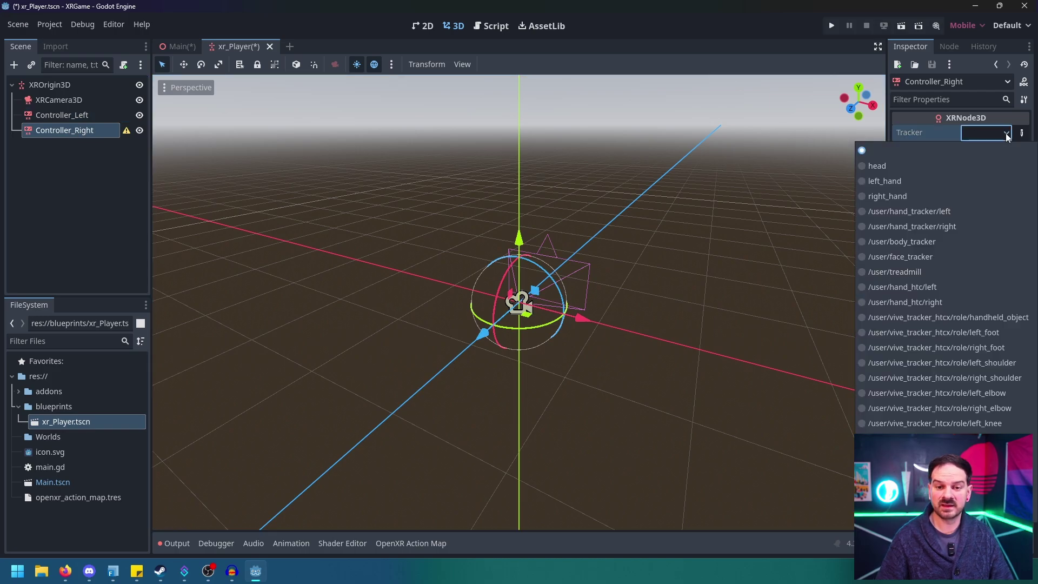
pyautogui.click(897, 197)
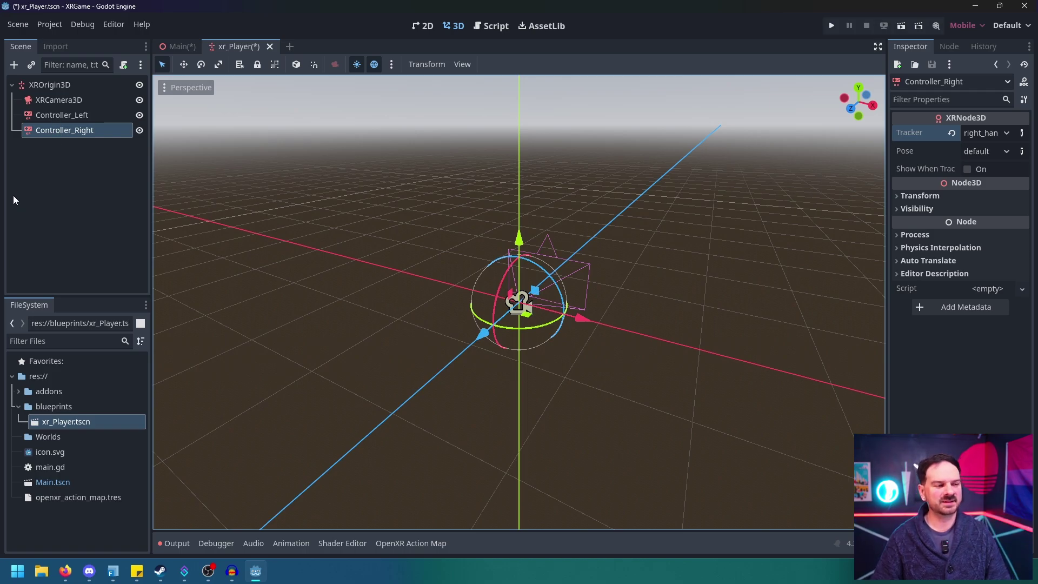
# Instantiate the low-poly left_hand_low.tscn hand scene from godot-xr-tools as a child of Controller_Left.
pyautogui.click(54, 115)
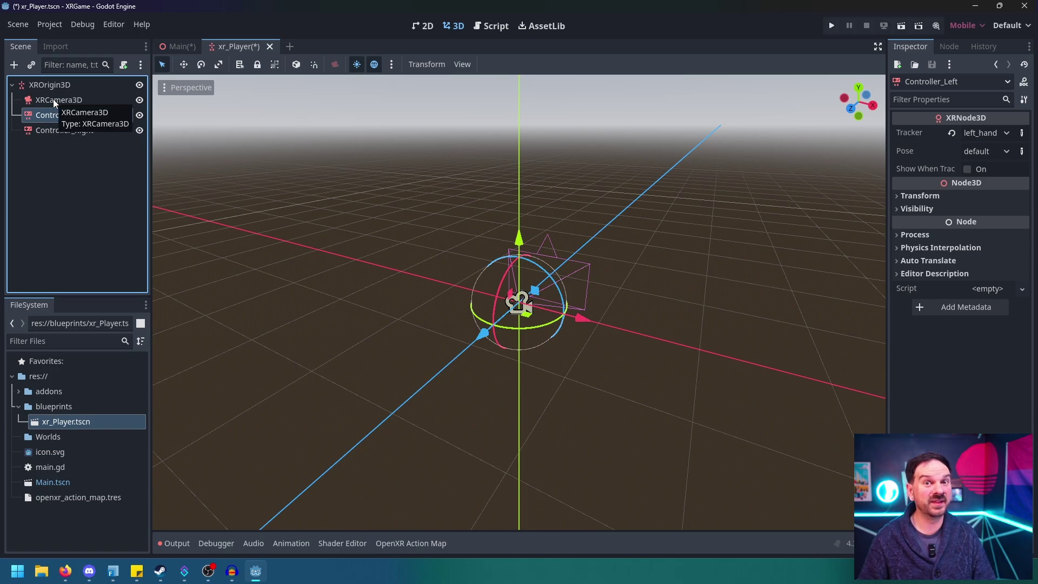
pyautogui.hotkey('ctrl', 'shift', 'a')
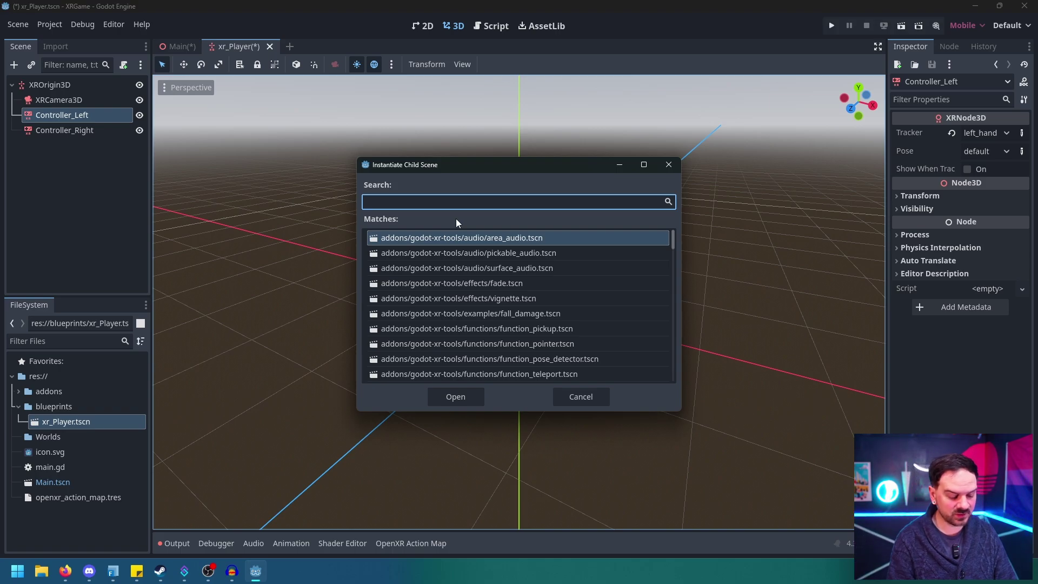
pyautogui.write('hands')
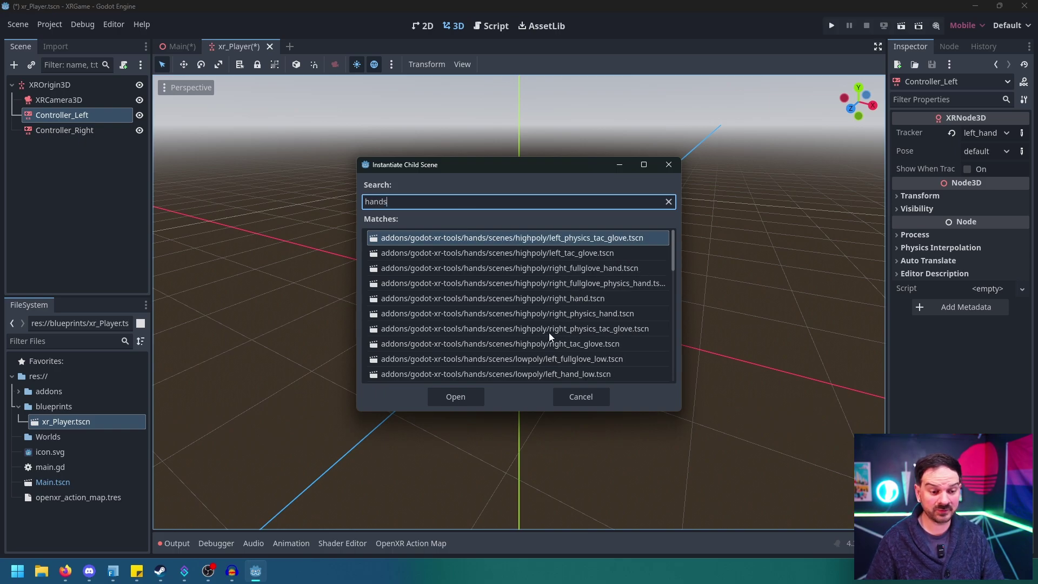
pyautogui.click(576, 375)
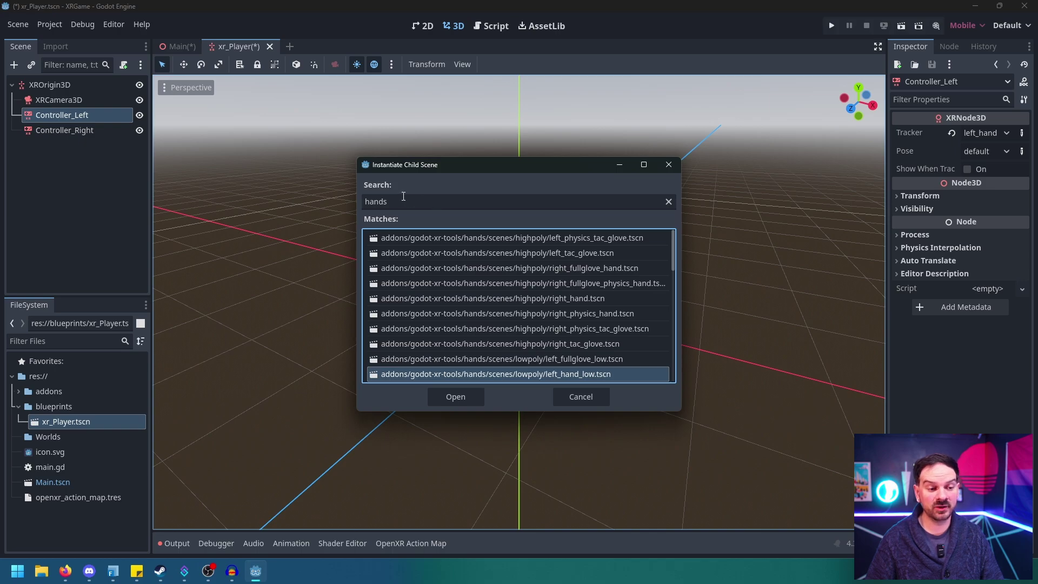
pyautogui.click(452, 400)
pyautogui.scroll(5, 507, 348)
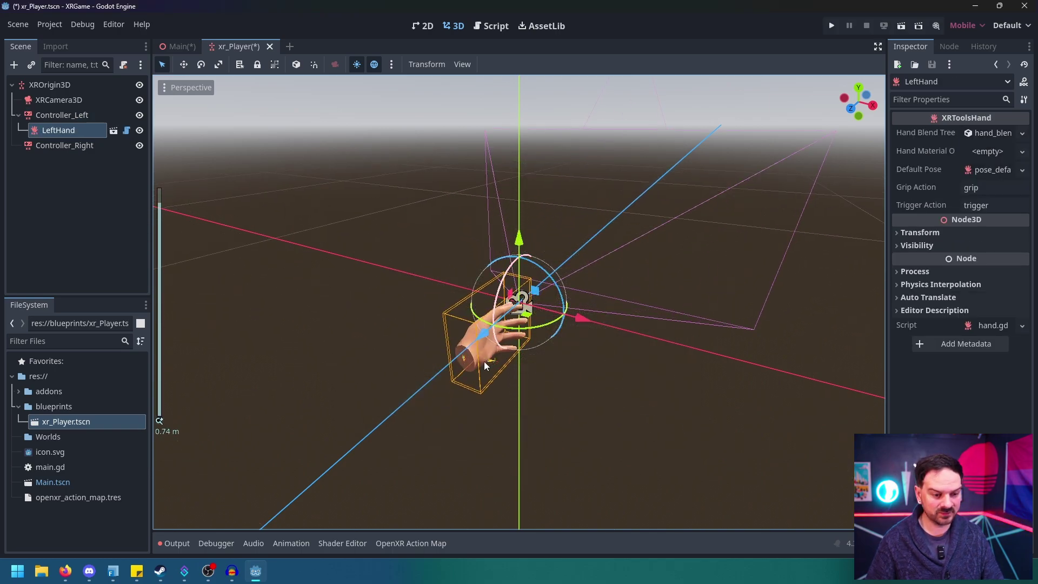
# Instantiate the low-poly right_hand_low.tscn hand scene from godot-xr-tools as a child of Controller_Right.
pyautogui.click(70, 144)
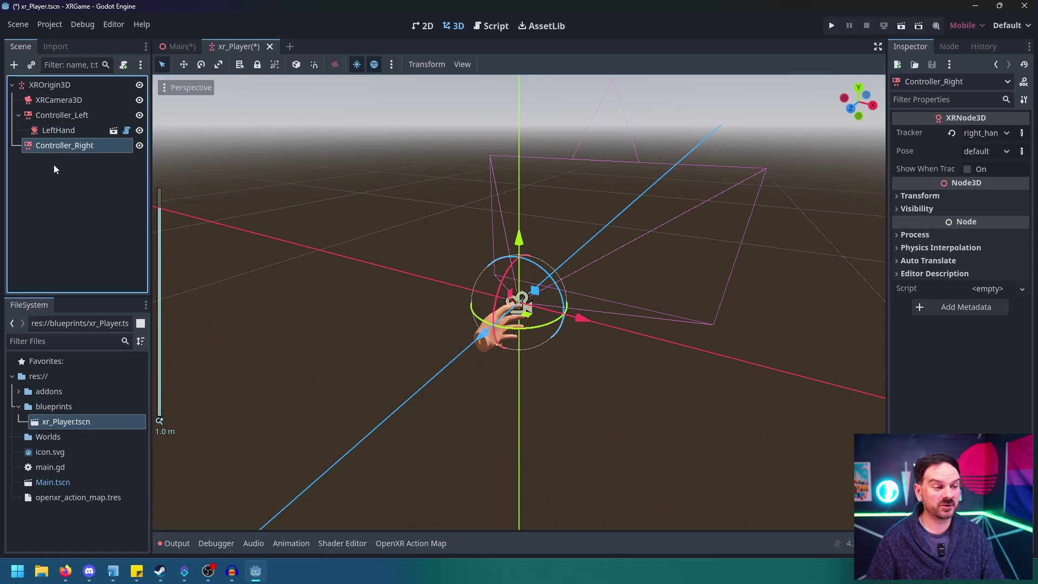
pyautogui.hotkey('ctrl', 'shift', 'a')
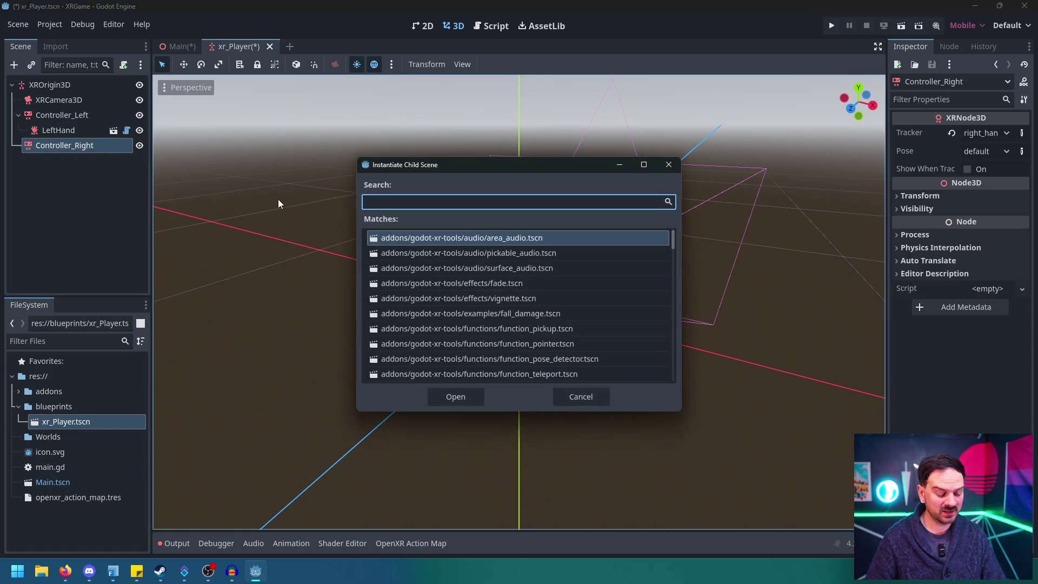
pyautogui.write('right')
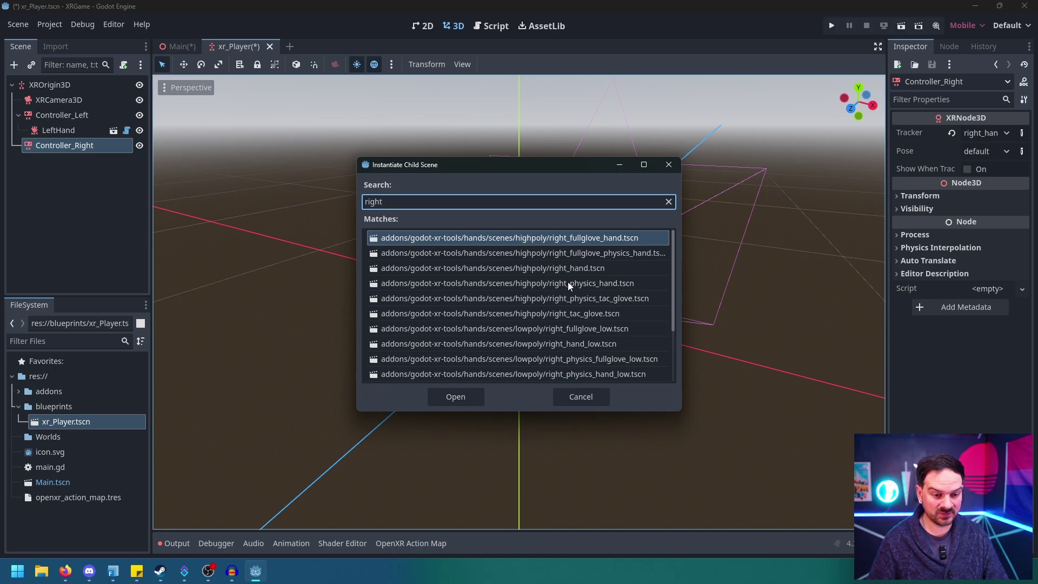
pyautogui.click(571, 343)
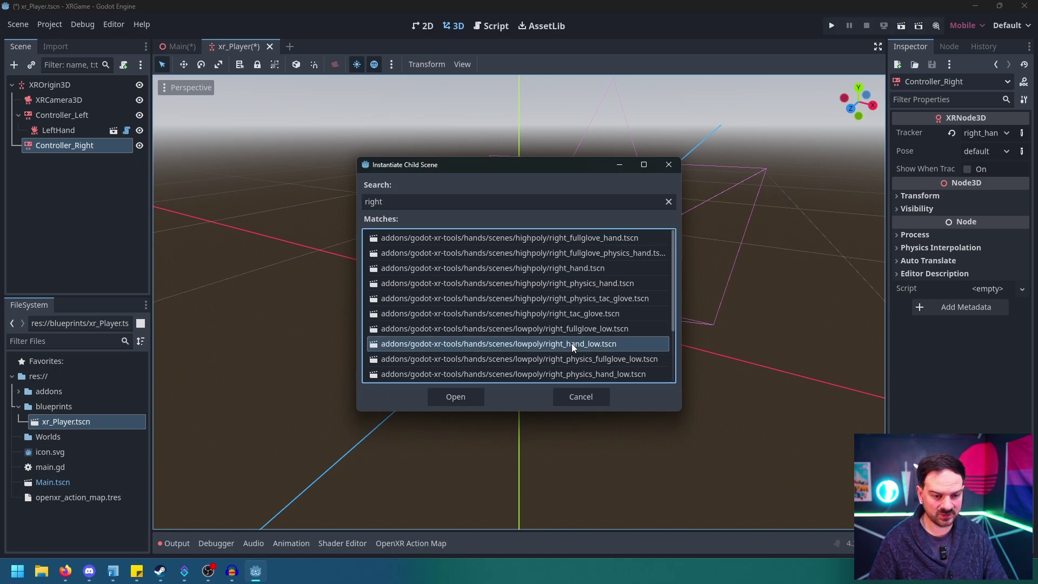
pyautogui.click(475, 396)
pyautogui.click(116, 241)
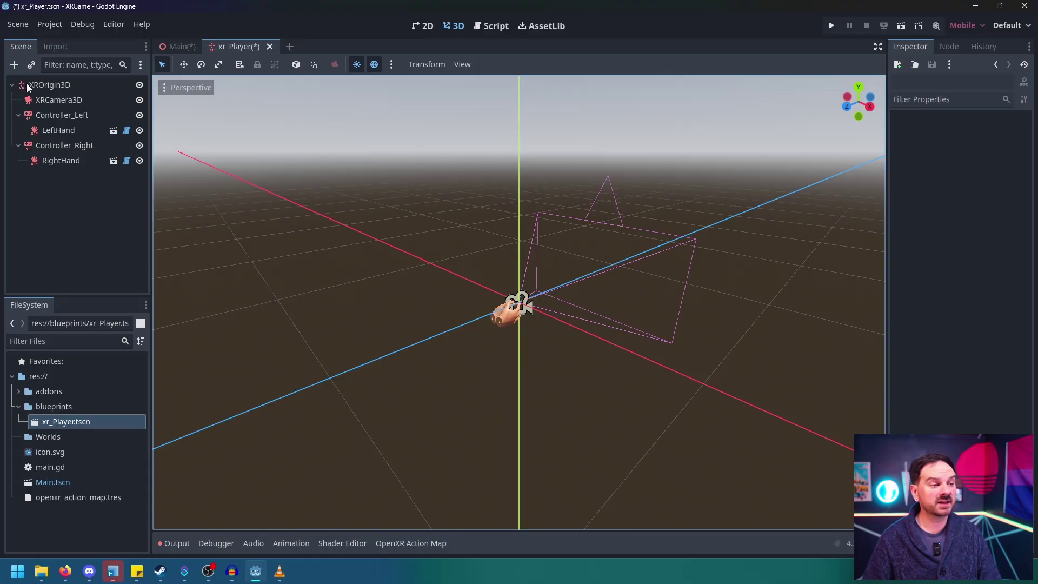
# Instantiate player_body.tscn from godot-xr-tools as a child of XROrigin3D and save the player scene.
pyautogui.click(43, 85)
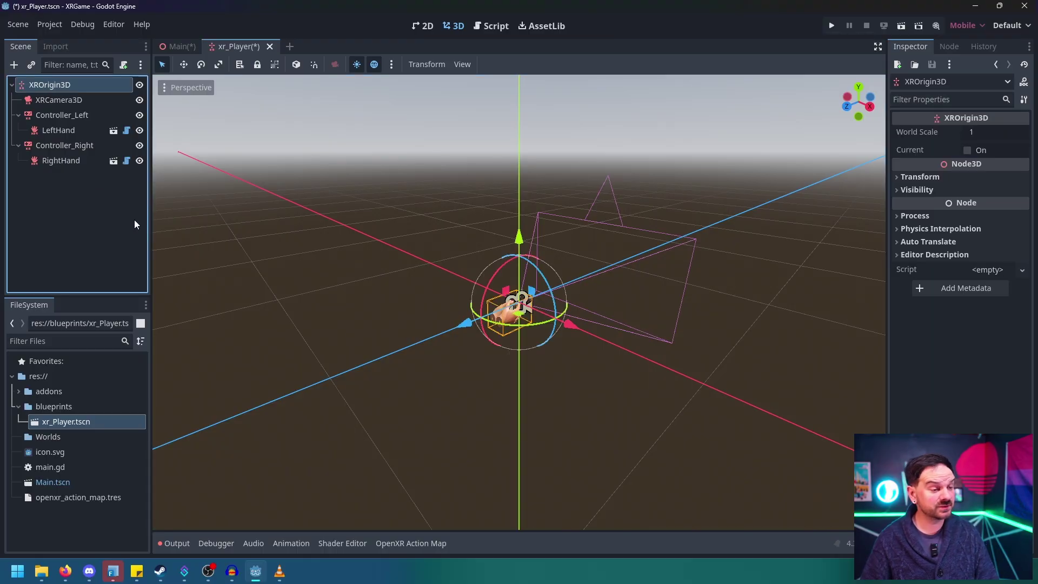
pyautogui.hotkey('ctrl', 'shift', 'a')
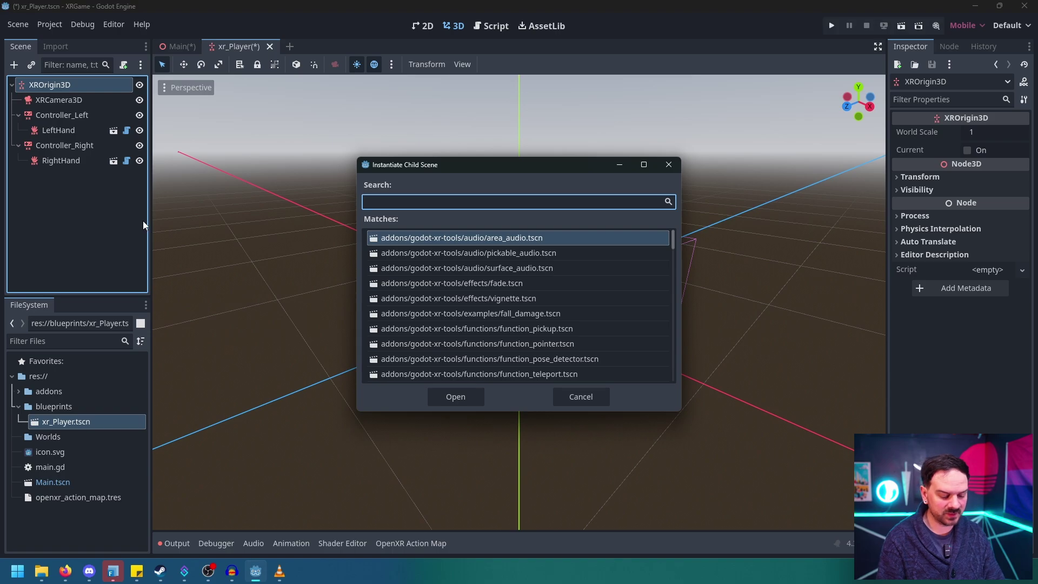
pyautogui.write('player')
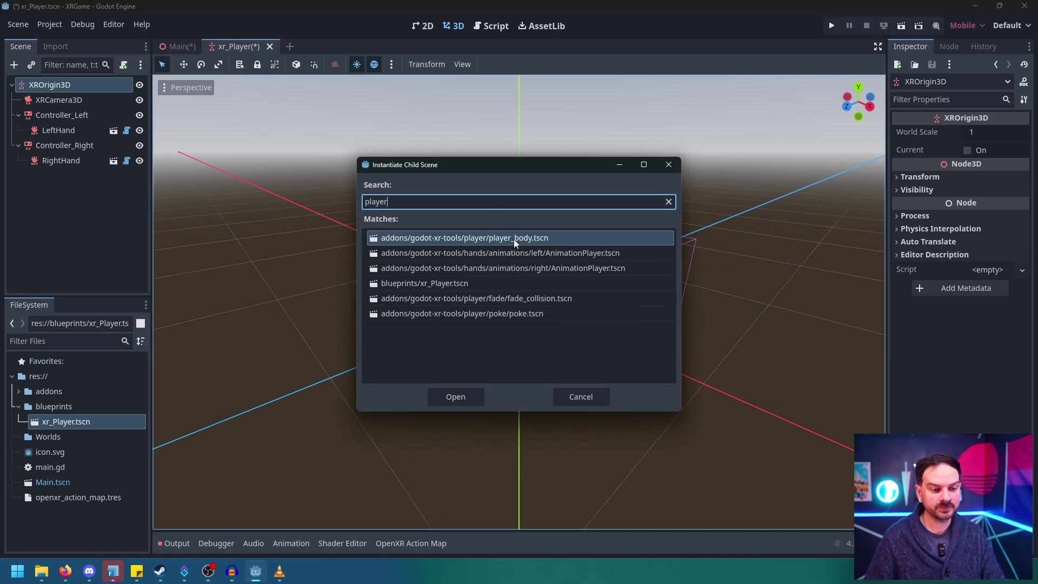
pyautogui.click(456, 396)
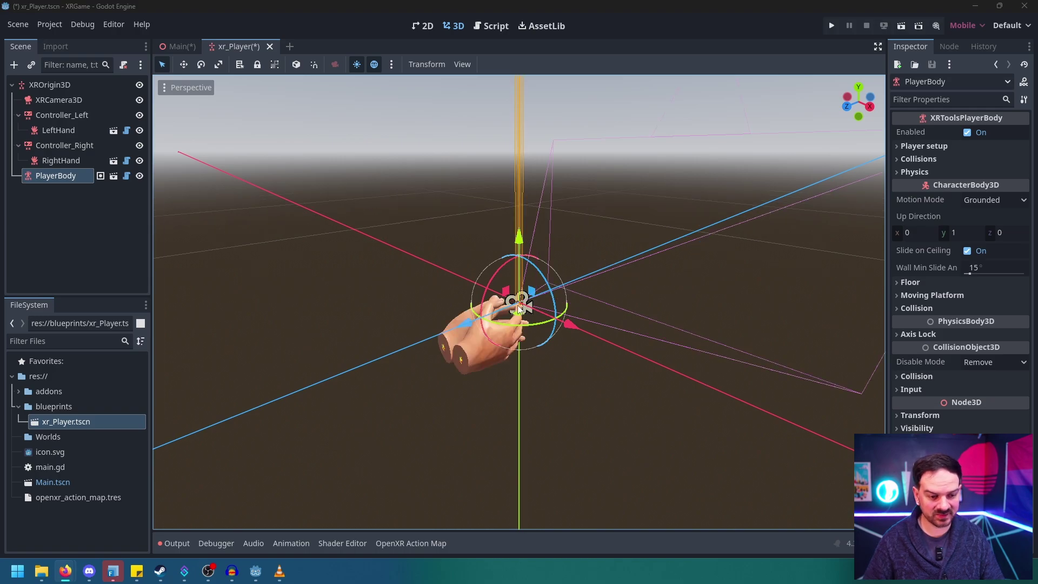
pyautogui.hotkey('ctrl', 's')
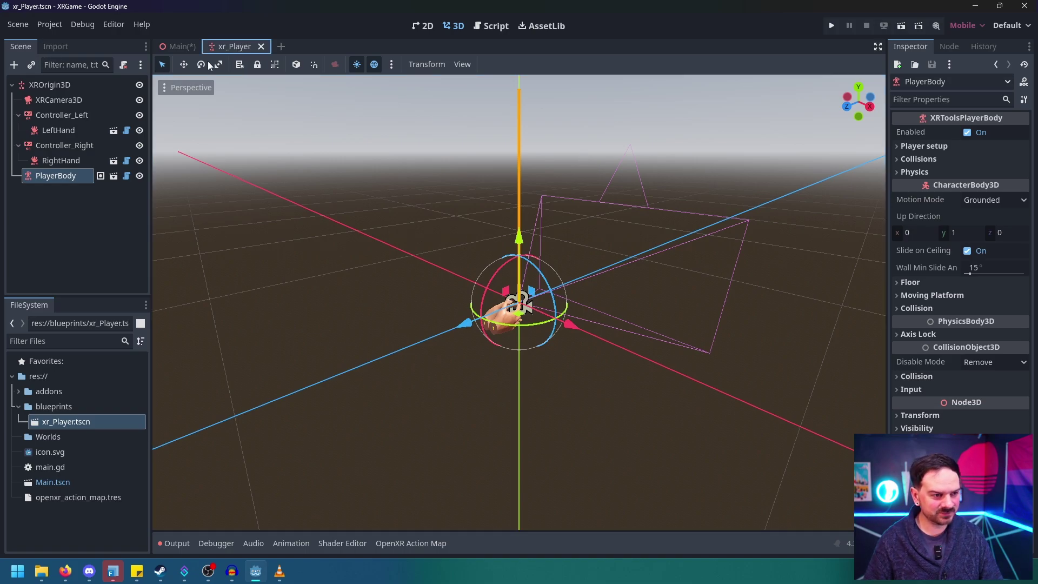
# Instantiate movement_direct.tscn from godot-xr-tools as a child of Controller_Left and turn on its Strafe property.
pyautogui.click(59, 115)
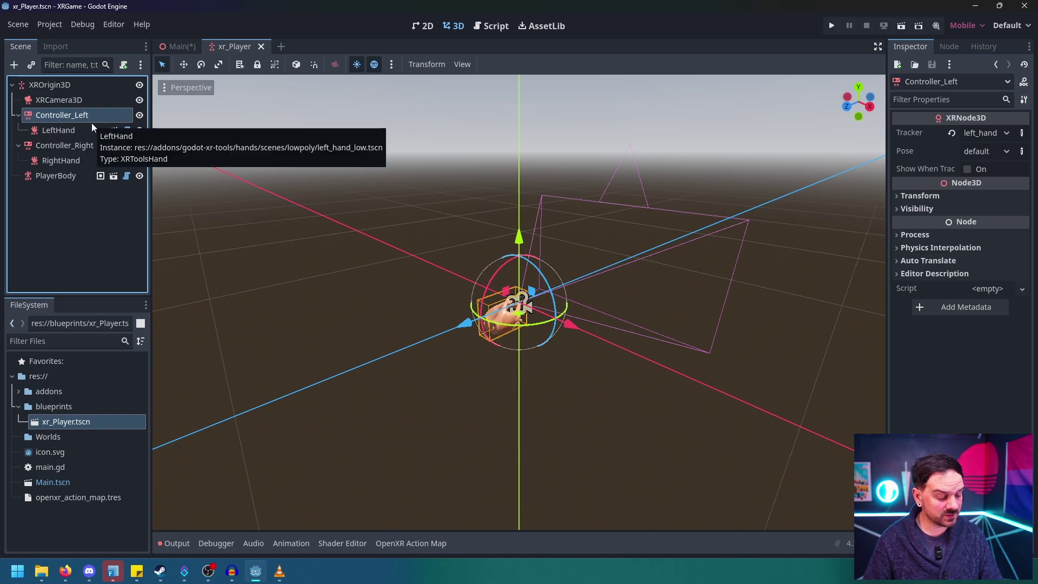
pyautogui.hotkey('ctrl', 'shift', 'a')
pyautogui.write('function')
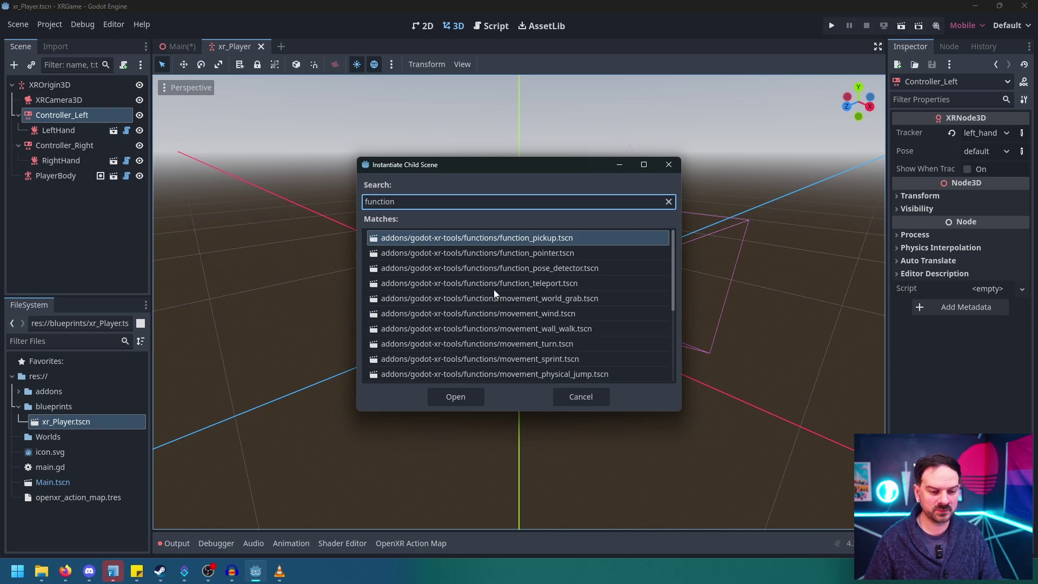
pyautogui.scroll(-5, 509, 319)
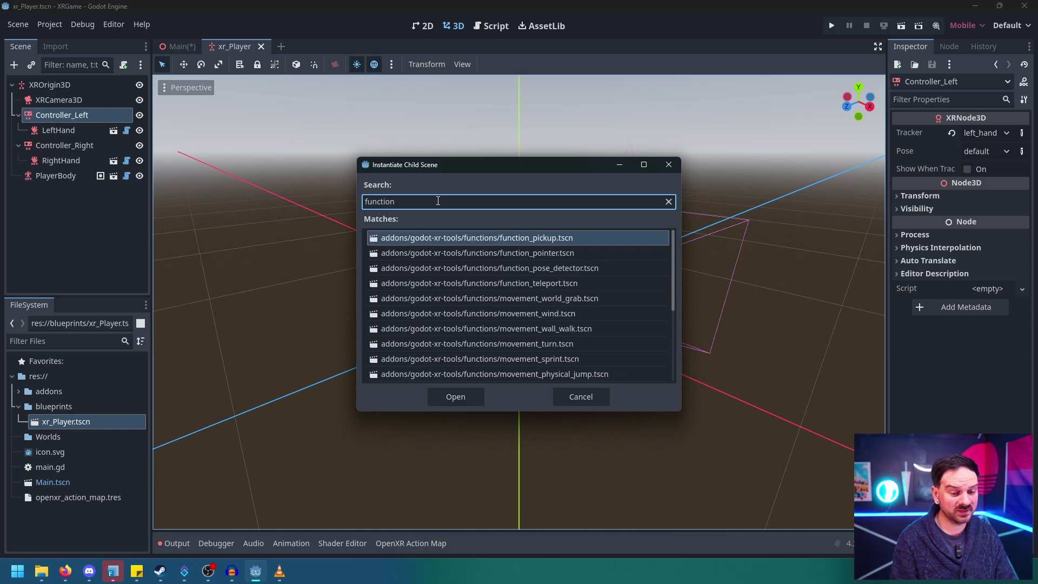
pyautogui.write('mo')
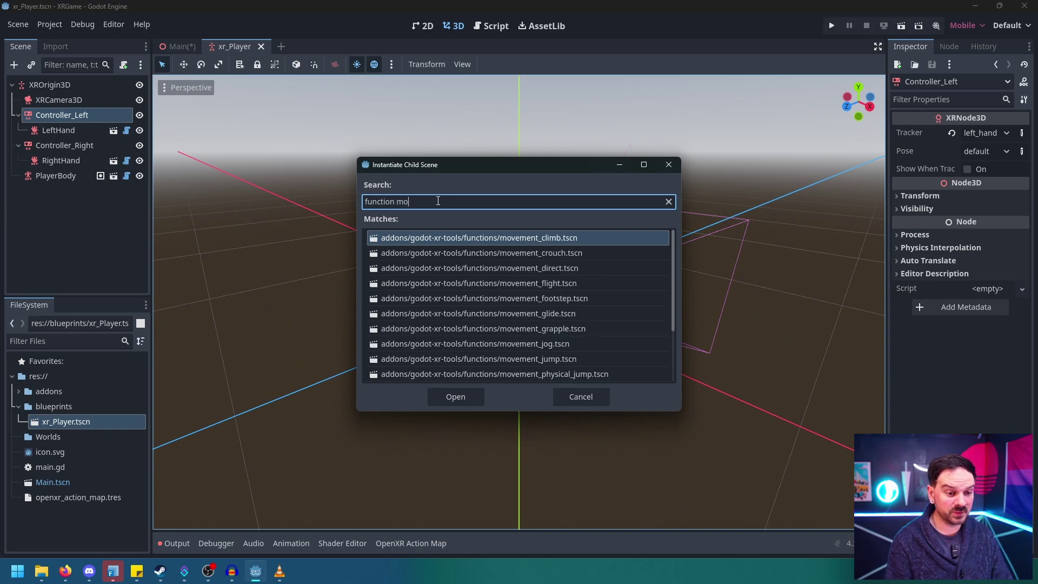
pyautogui.write('vement direc')
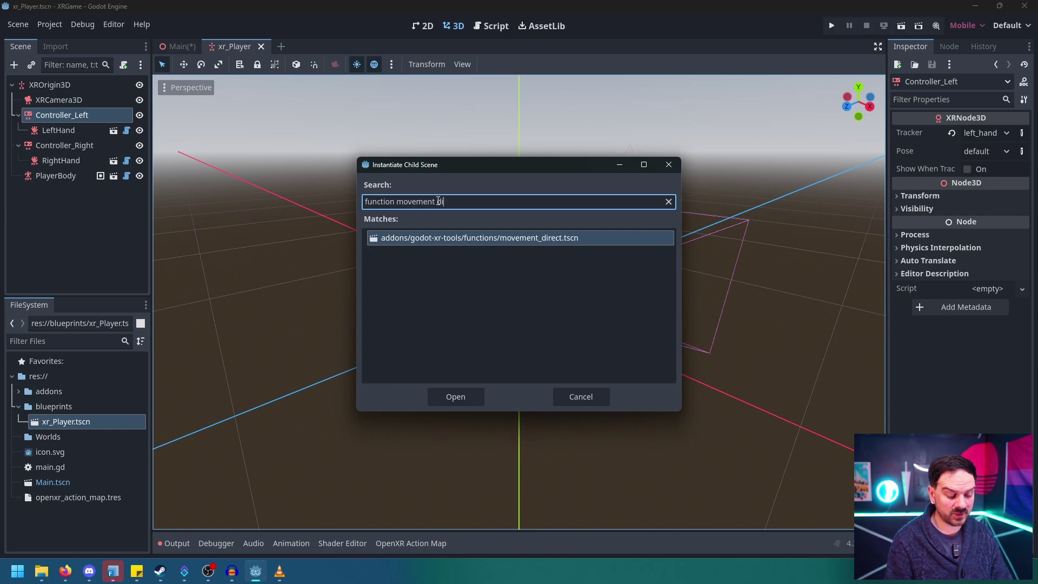
pyautogui.click(538, 238)
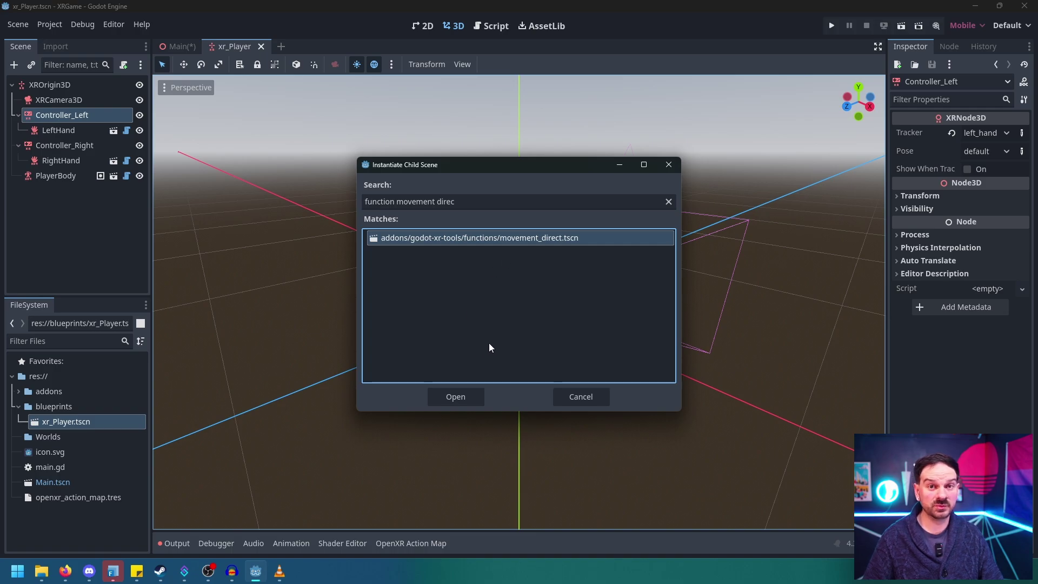
pyautogui.click(464, 399)
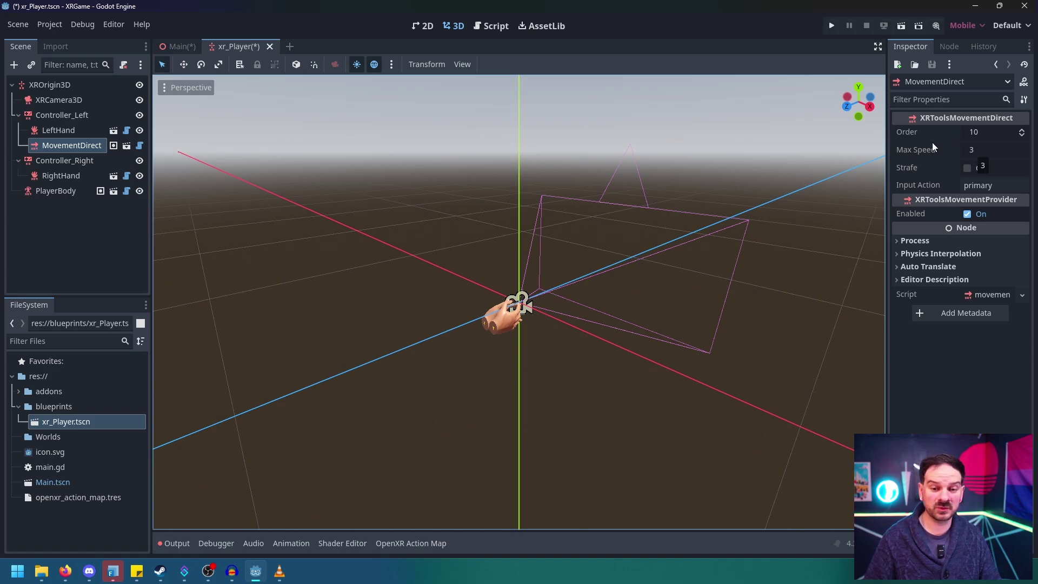
pyautogui.click(966, 169)
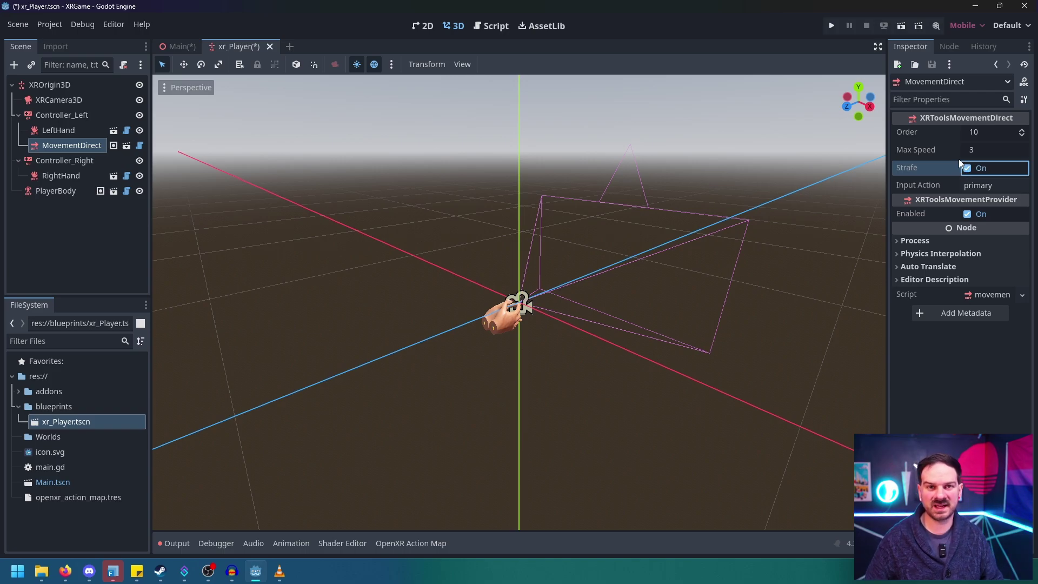
# Instantiate movement_turn.tscn from godot-xr-tools as a child of Controller_Right and set its Turn Mode to Smooth.
pyautogui.click(53, 161)
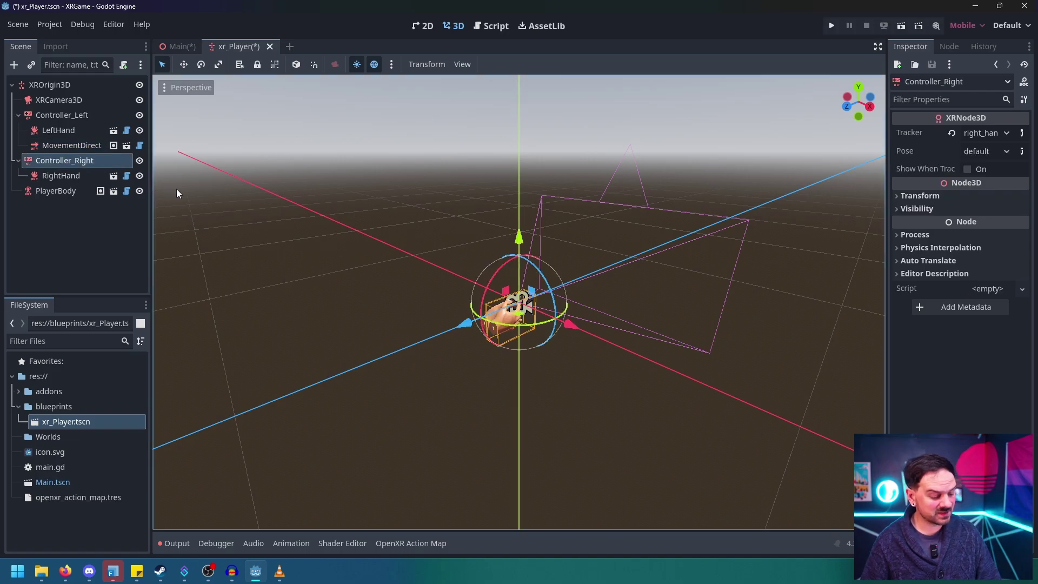
pyautogui.hotkey('ctrl', 'shift', 'a')
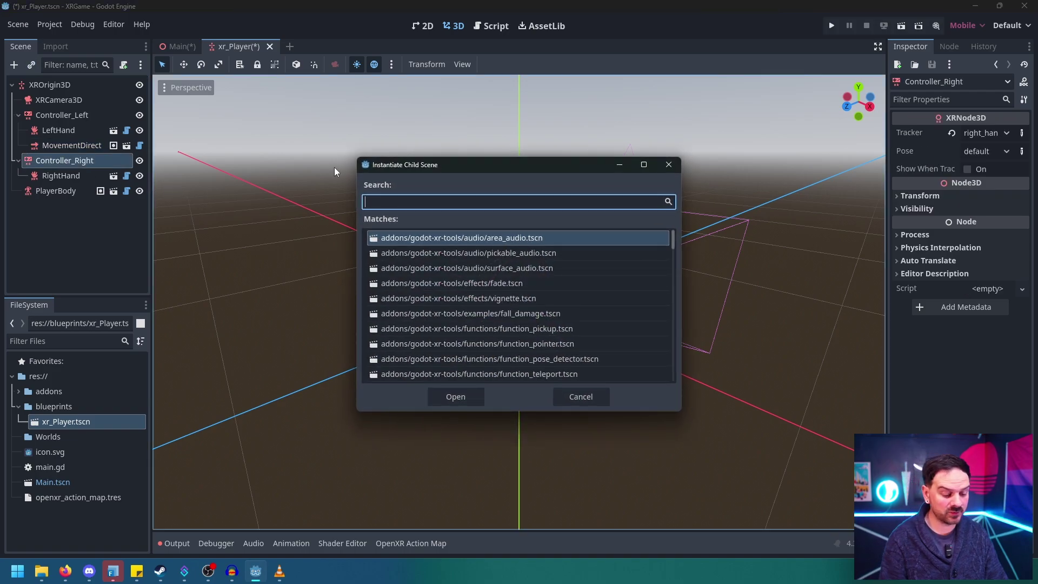
pyautogui.write('movement tur')
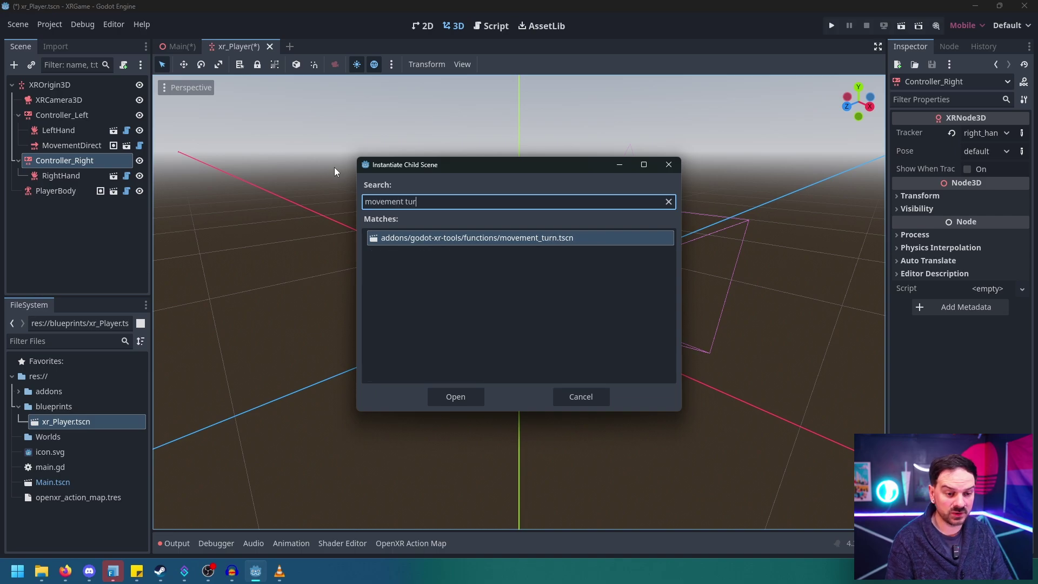
pyautogui.click(464, 399)
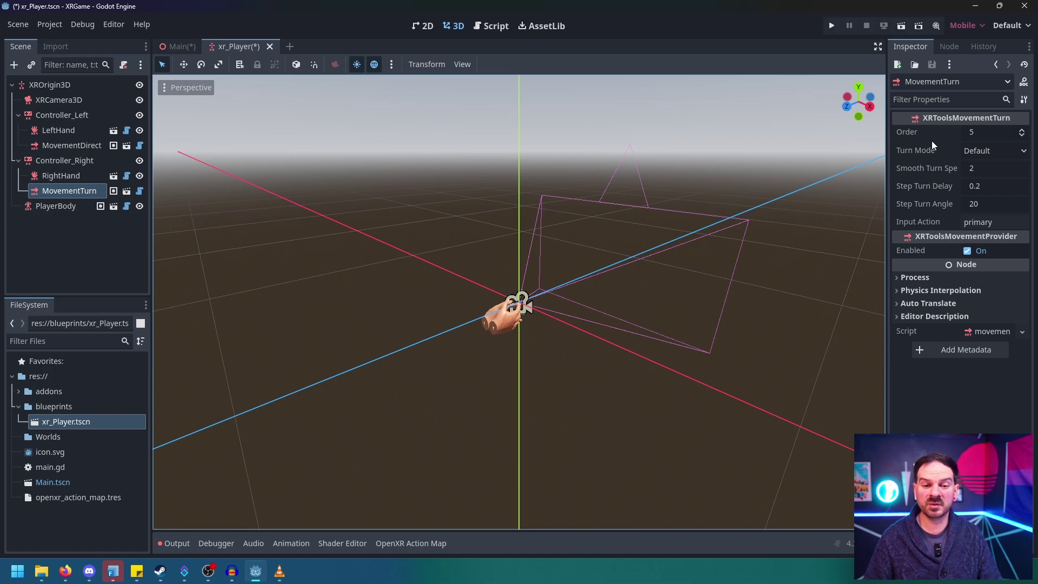
pyautogui.click(1025, 151)
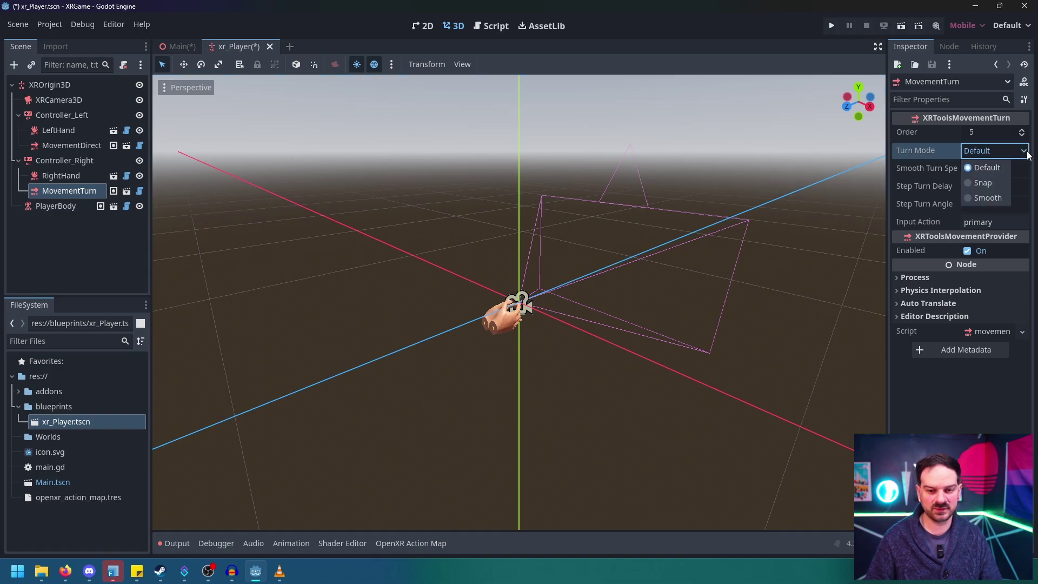
pyautogui.click(987, 198)
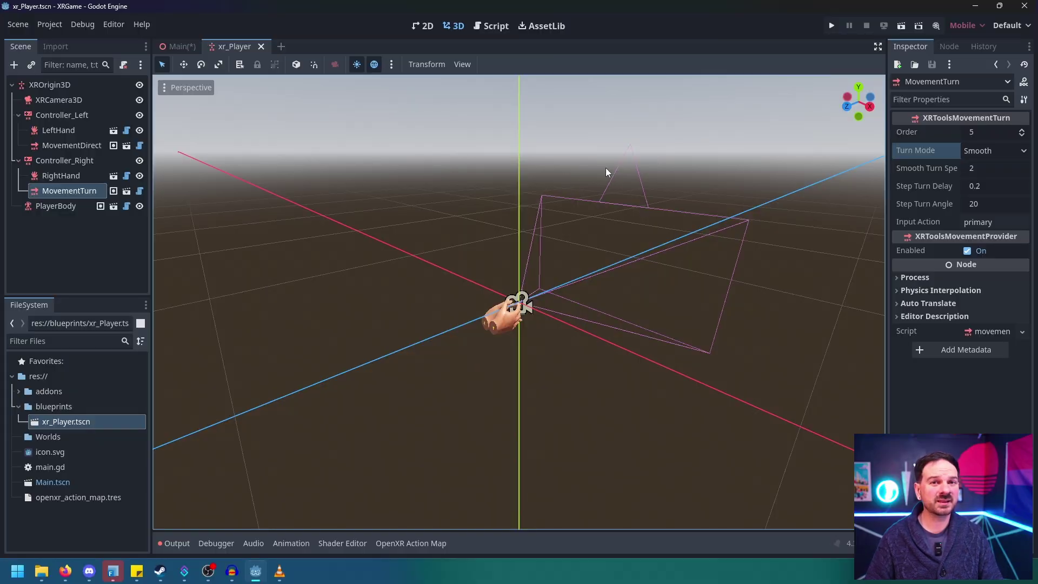
# Instantiate function_pickup.tscn from godot-xr-tools as a child of Controller_Left.
pyautogui.click(63, 112)
pyautogui.hotkey('ctrl', 'shift', 'a')
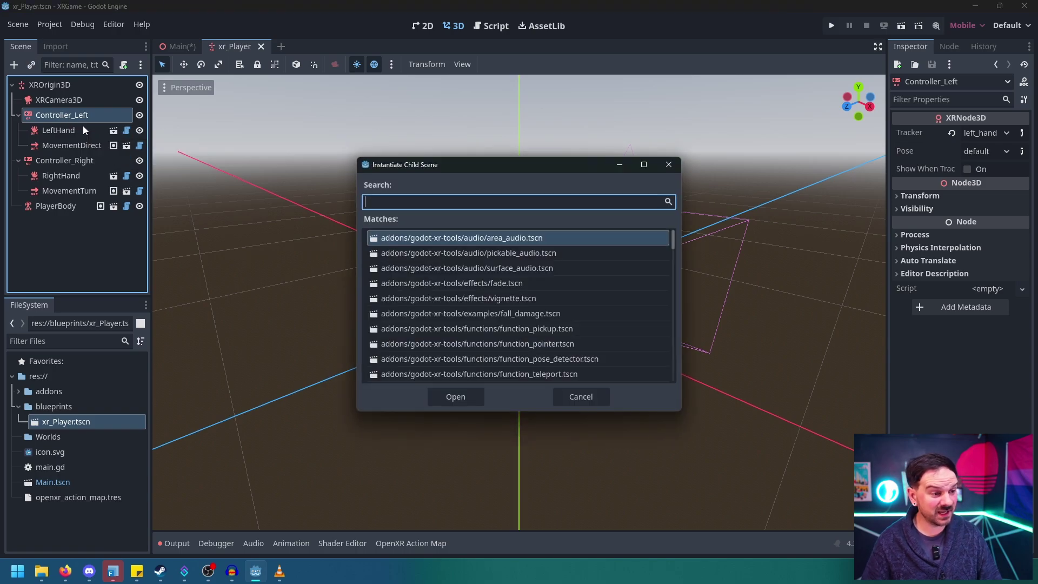
pyautogui.write('pick')
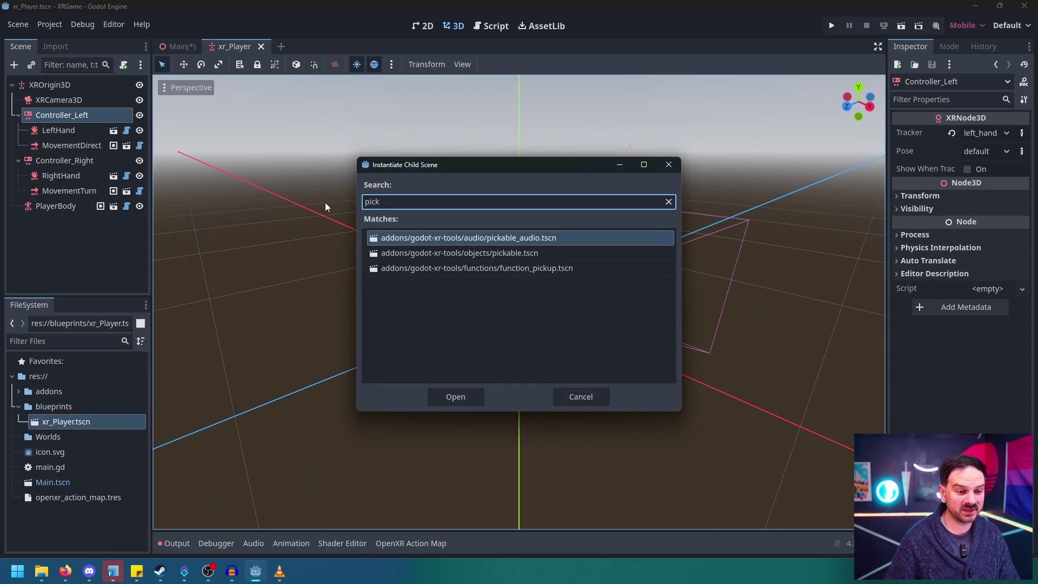
pyautogui.click(512, 268)
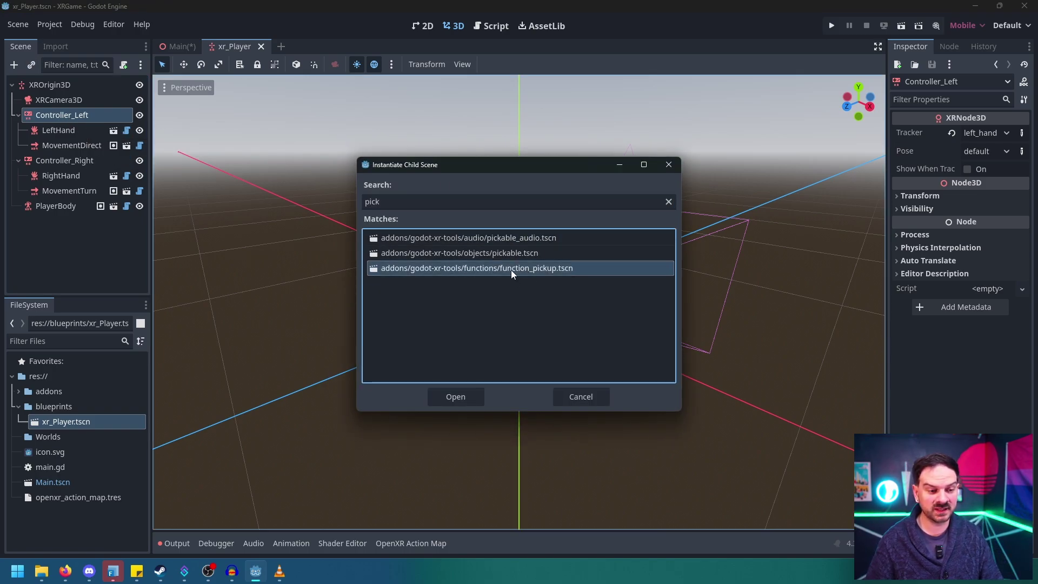
pyautogui.click(455, 397)
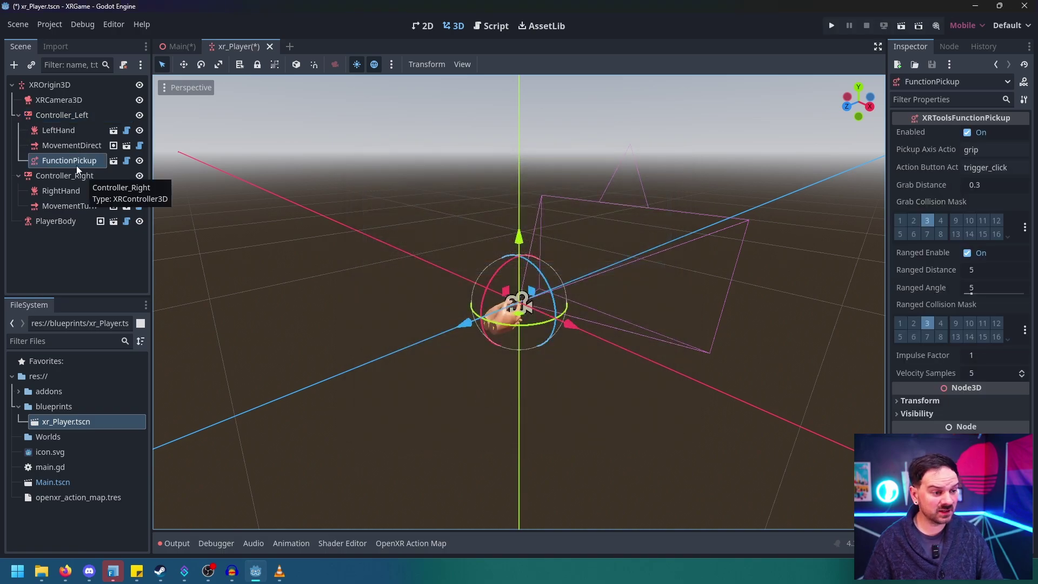
# Paste a copy of the FunctionPickup node under Controller_Right and save the player scene.
pyautogui.click(54, 177)
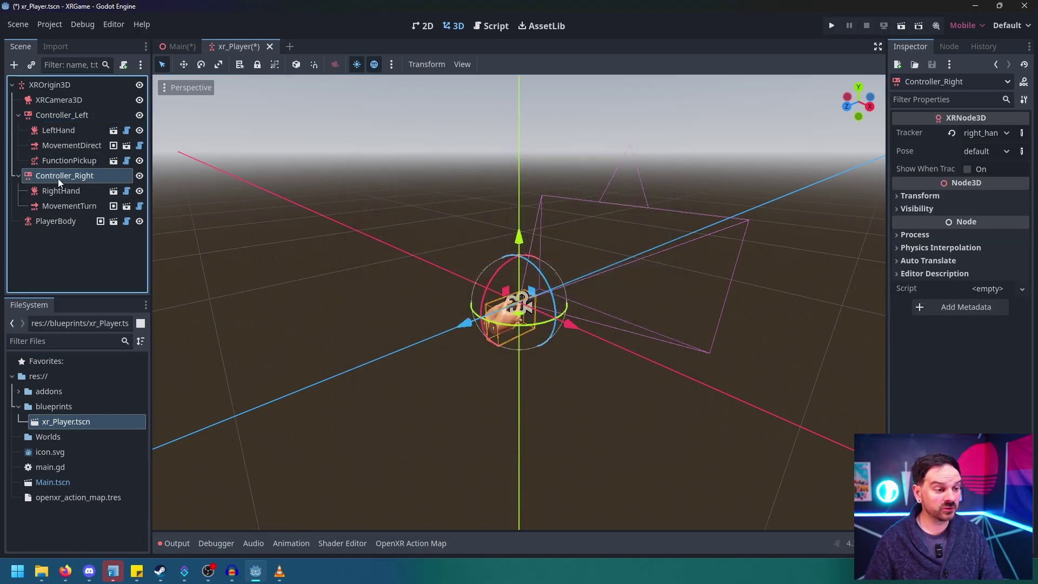
pyautogui.hotkey('ctrl', 'v')
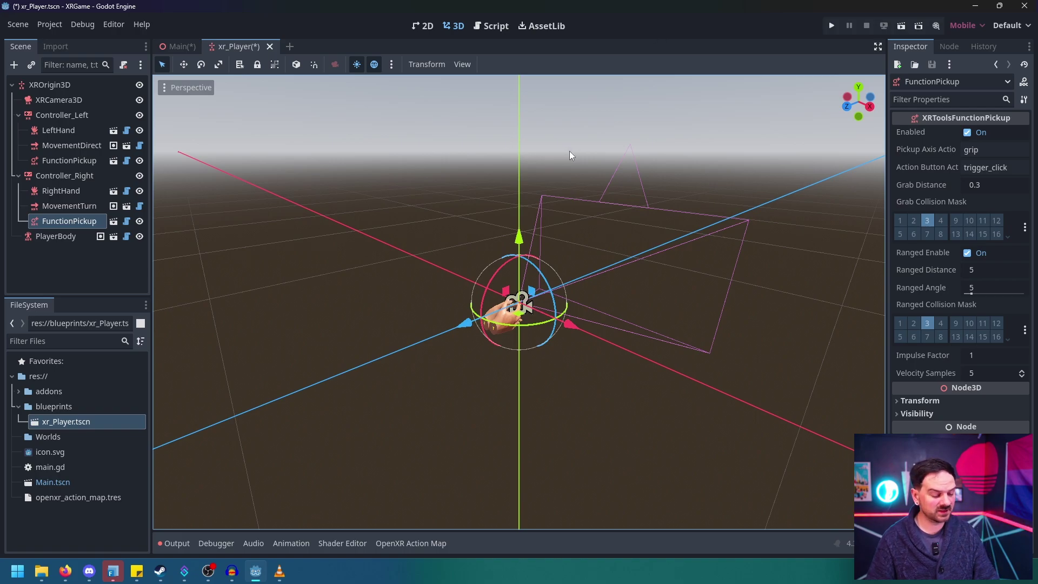
pyautogui.hotkey('ctrl', 's')
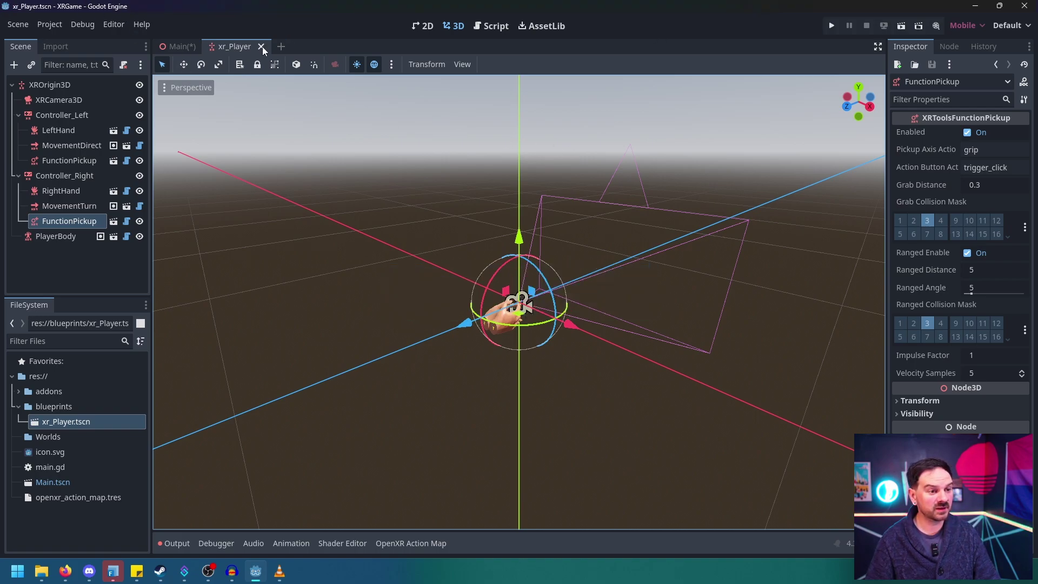
# Close the xr_Player scene and examine the XROrigin3D player instance in the Main scene.
pyautogui.click(261, 47)
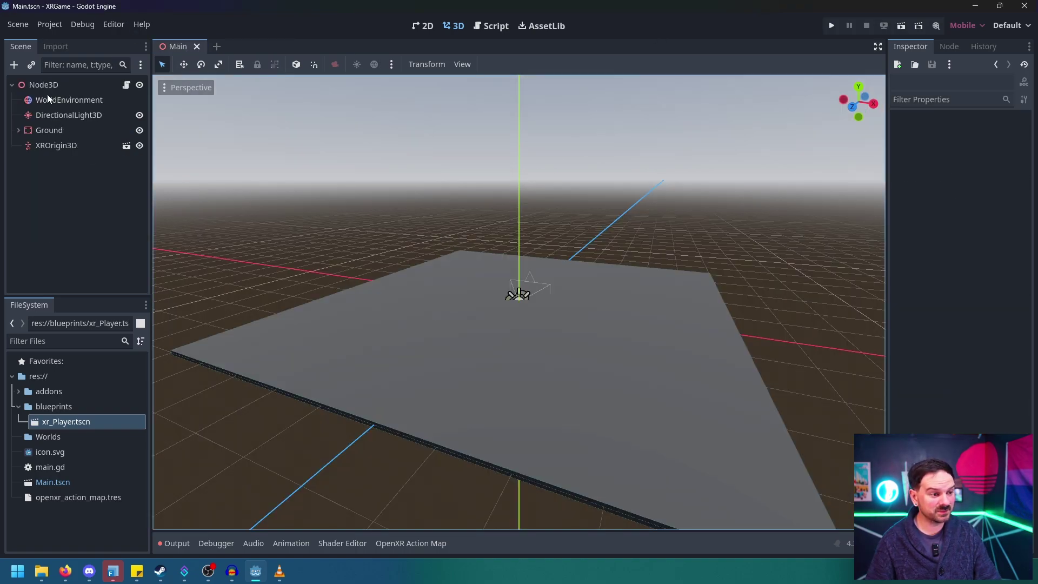
pyautogui.click(53, 145)
pyautogui.scroll(4, 521, 300)
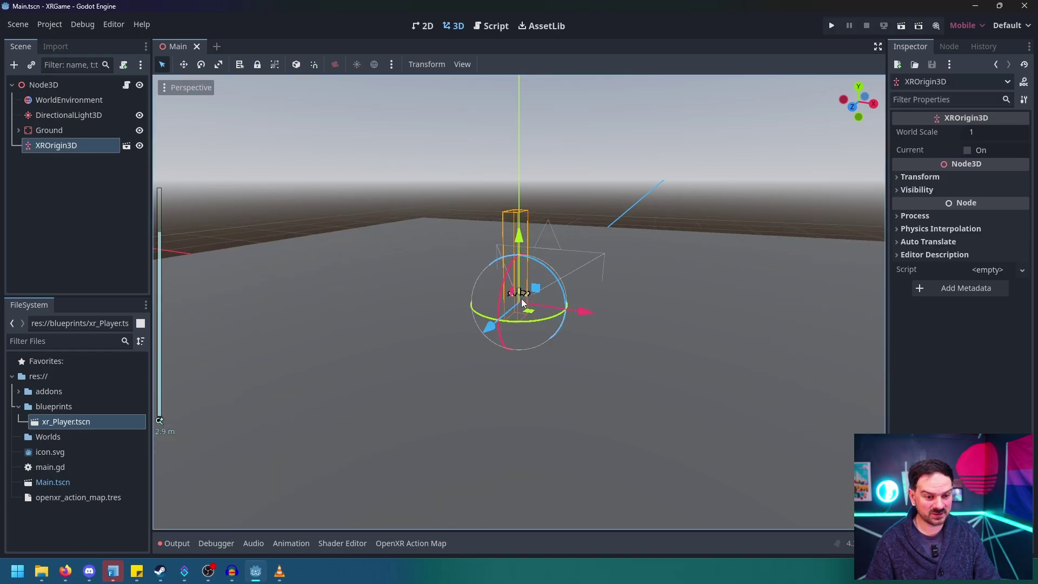
pyautogui.scroll(-5, 519, 302)
pyautogui.click(53, 221)
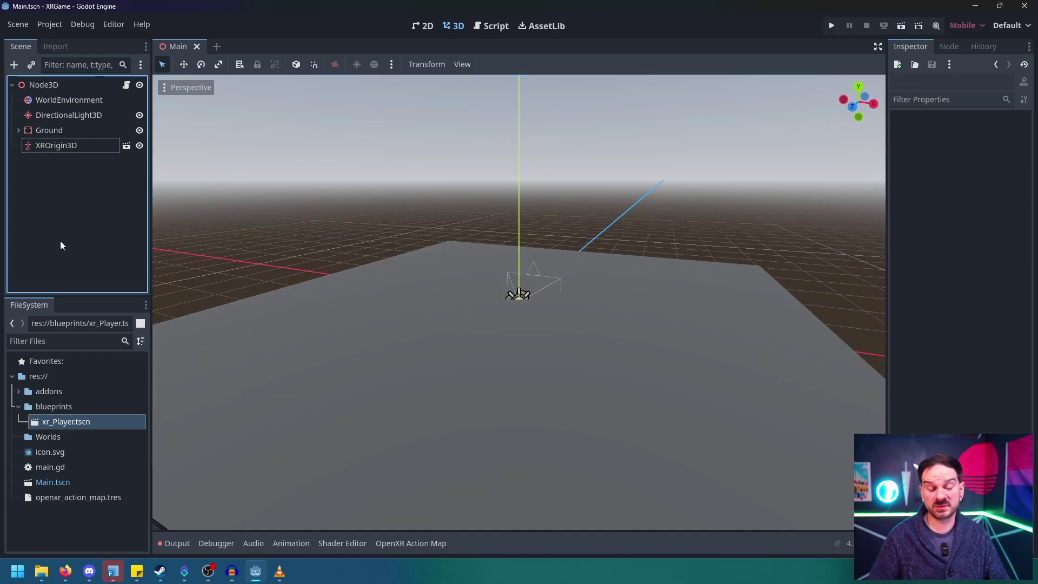
# Create a new inherited scene based on pickable.tscn from the addons/godot-xr-tools/objects folder.
pyautogui.click(17, 26)
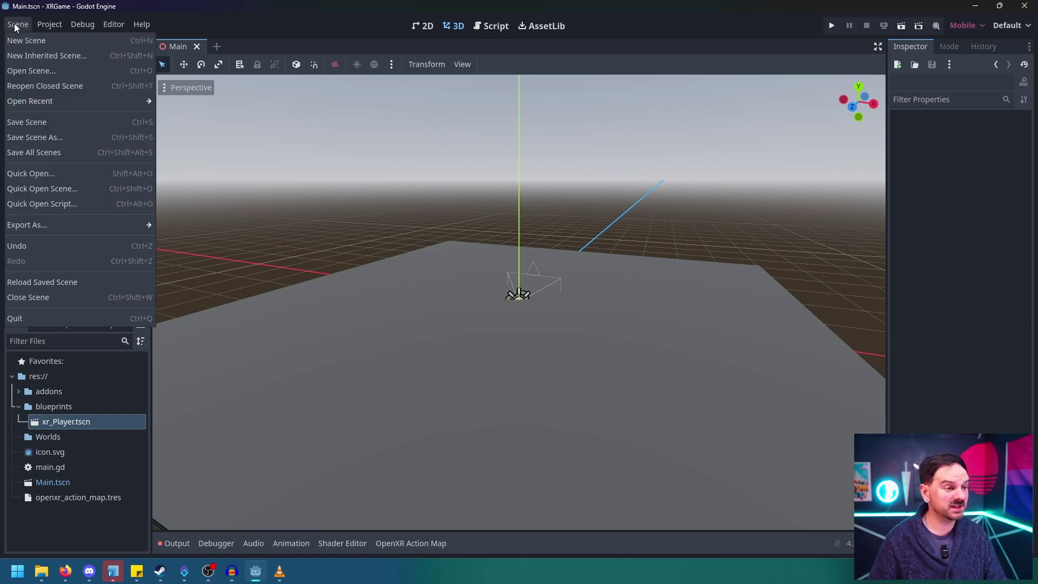
pyautogui.click(31, 56)
pyautogui.click(273, 114)
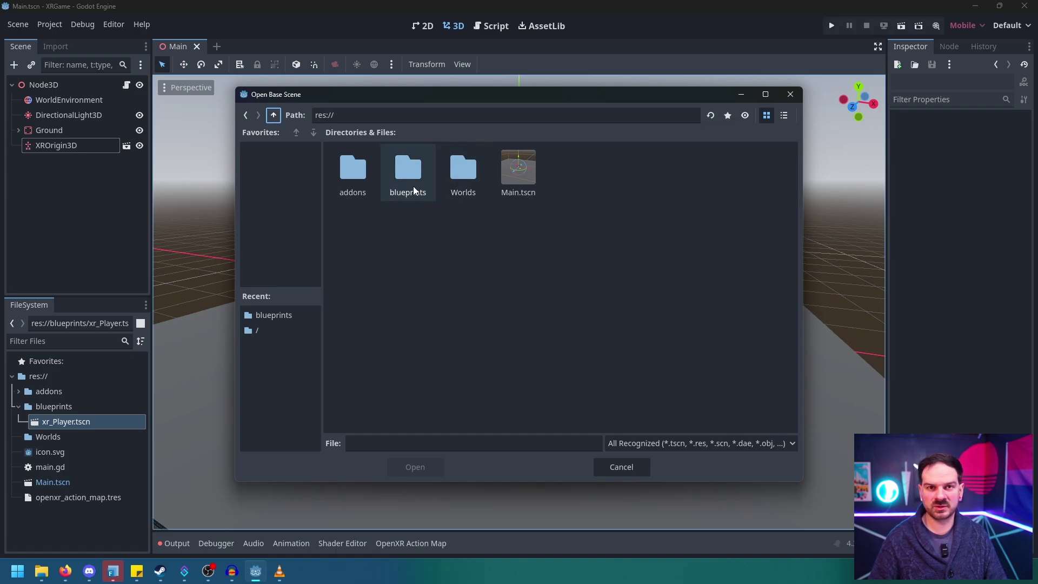
pyautogui.doubleClick(353, 176)
pyautogui.doubleClick(356, 177)
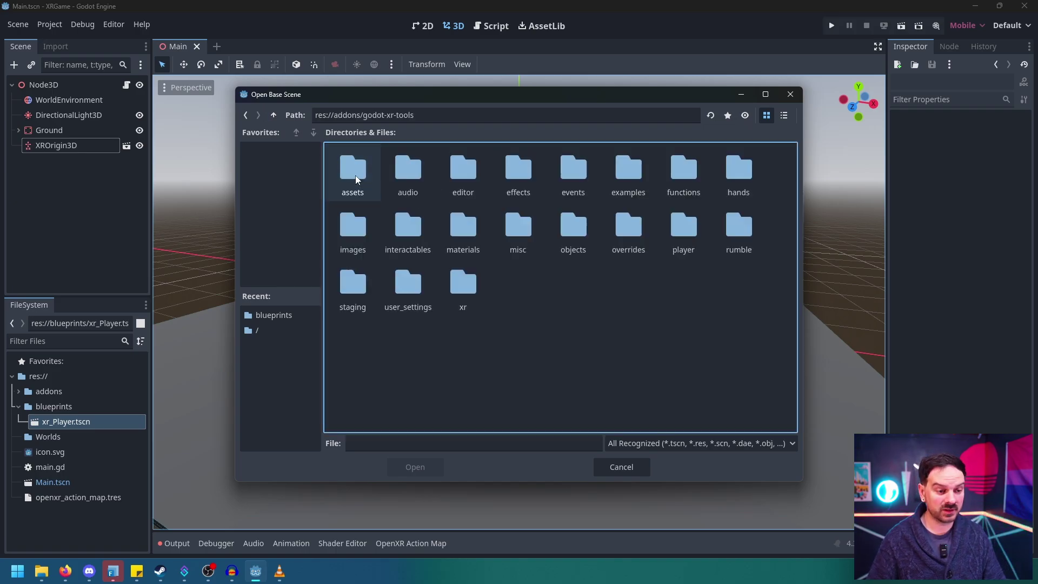
pyautogui.doubleClick(574, 236)
pyautogui.press('p')
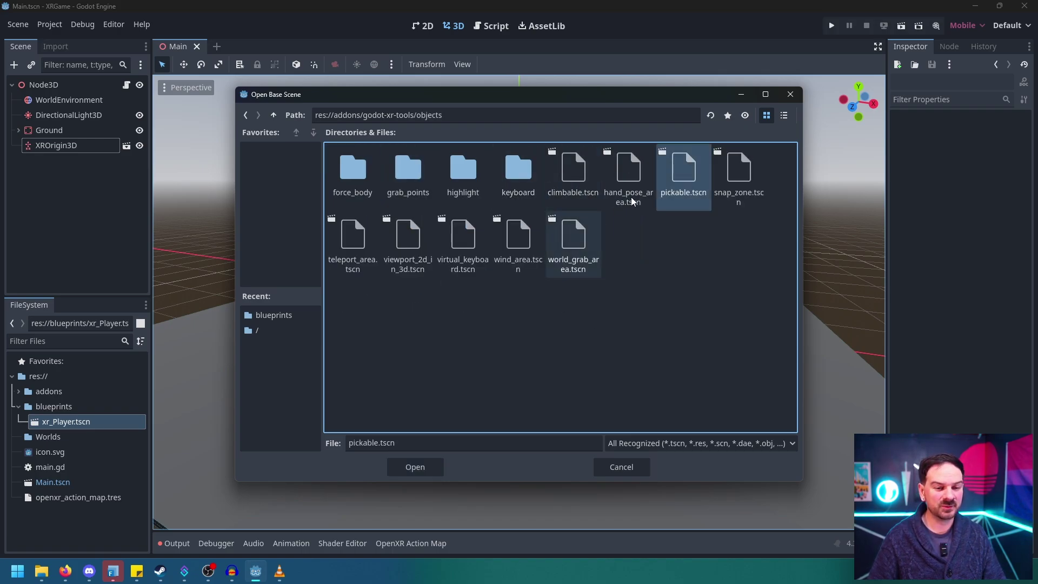
pyautogui.click(426, 469)
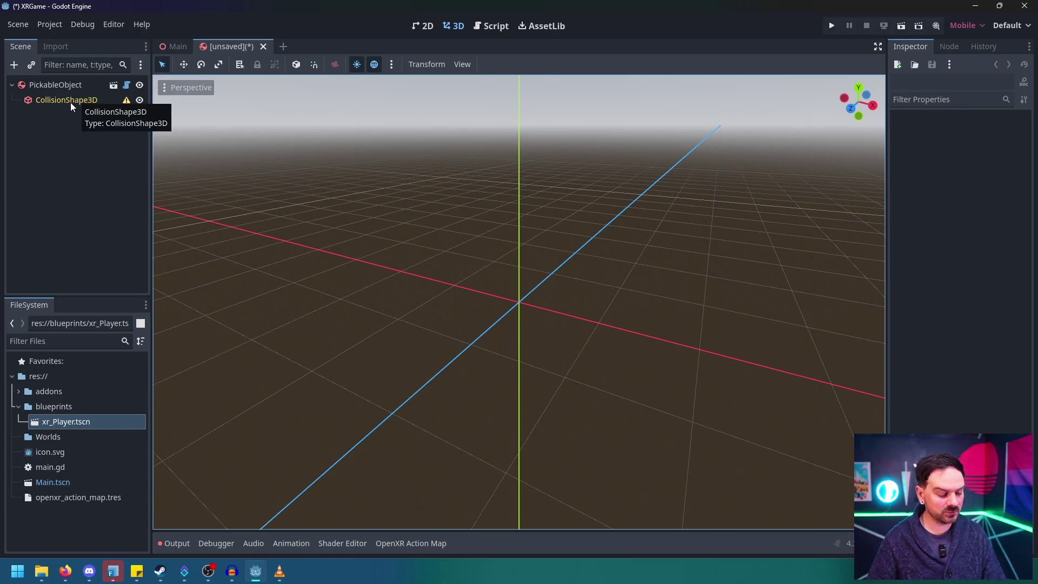
# Save the inherited scene as pickable_object.tscn in the project's blueprints folder.
pyautogui.hotkey('ctrl', 's')
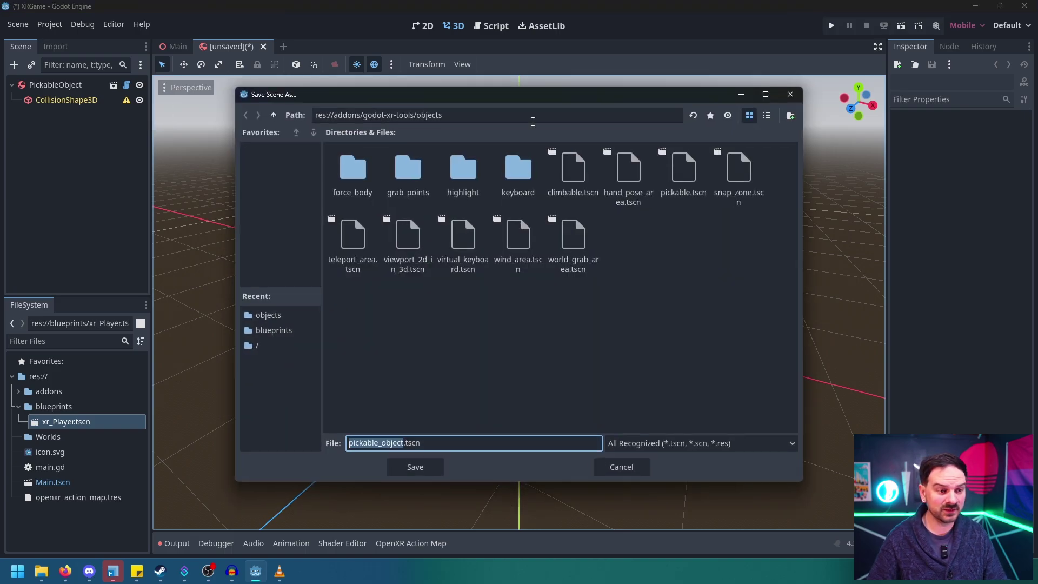
pyautogui.click(274, 115)
pyautogui.click(274, 115)
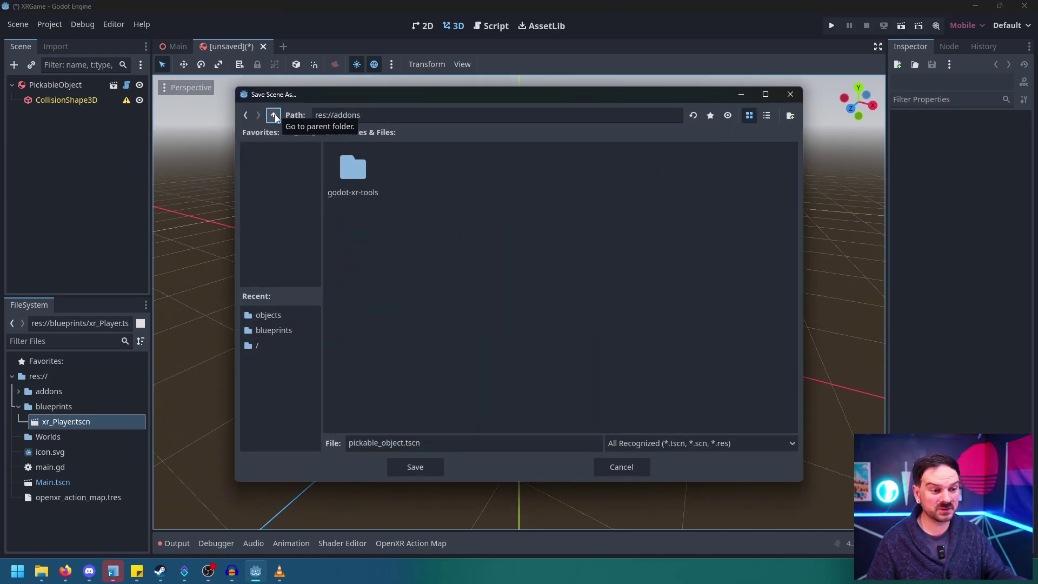
pyautogui.click(274, 115)
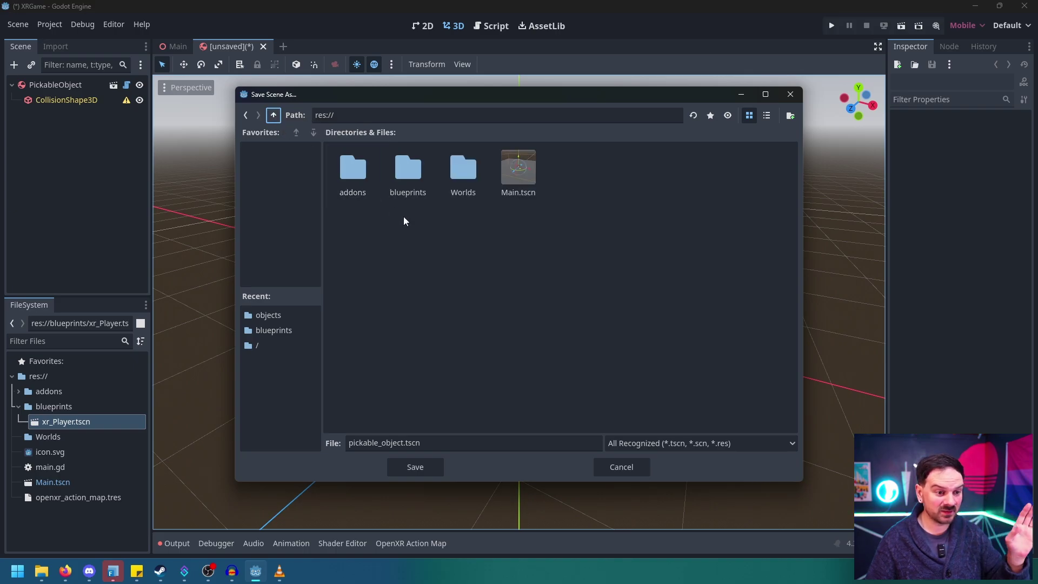
pyautogui.doubleClick(406, 173)
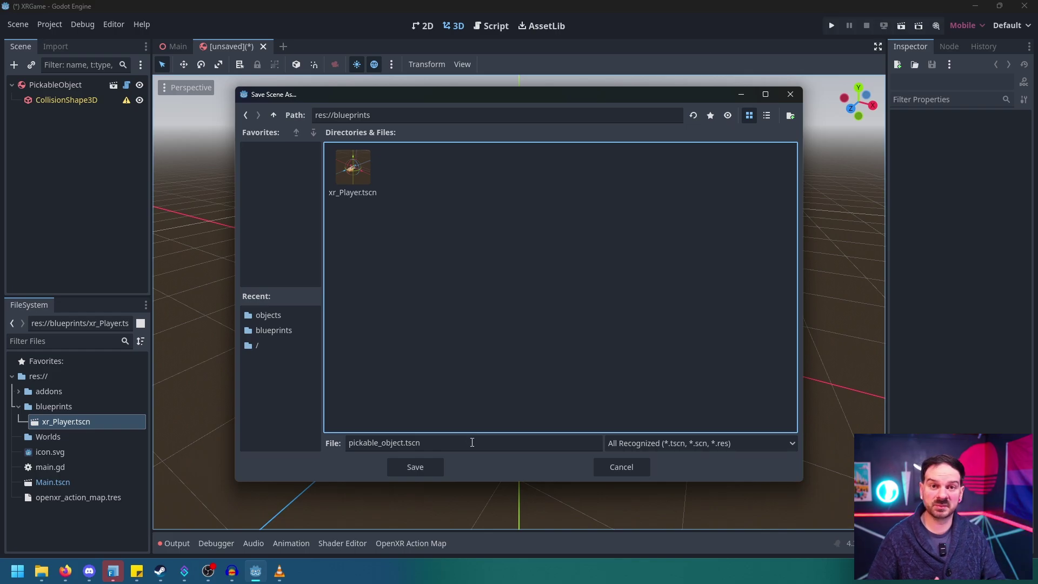
pyautogui.click(418, 469)
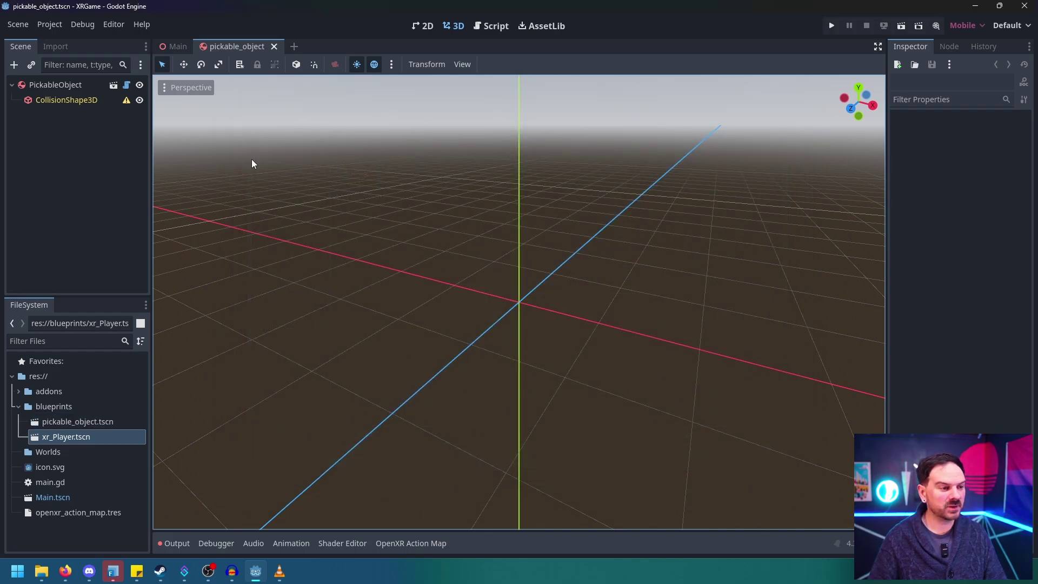
# Add a MeshInstance3D child to the PickableObject root and give it a new BoxMesh.
pyautogui.click(54, 86)
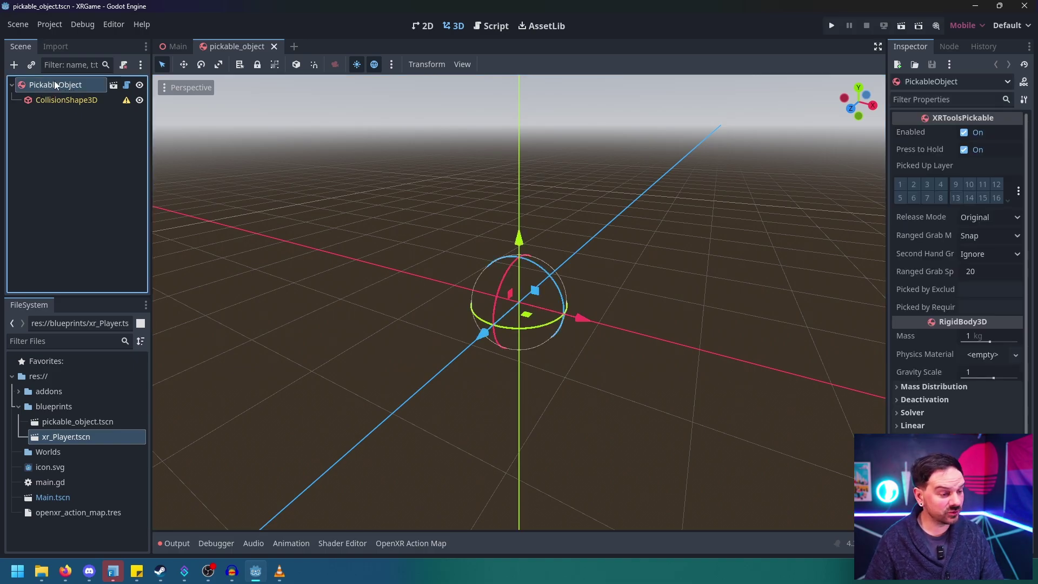
pyautogui.hotkey('ctrl', 'a')
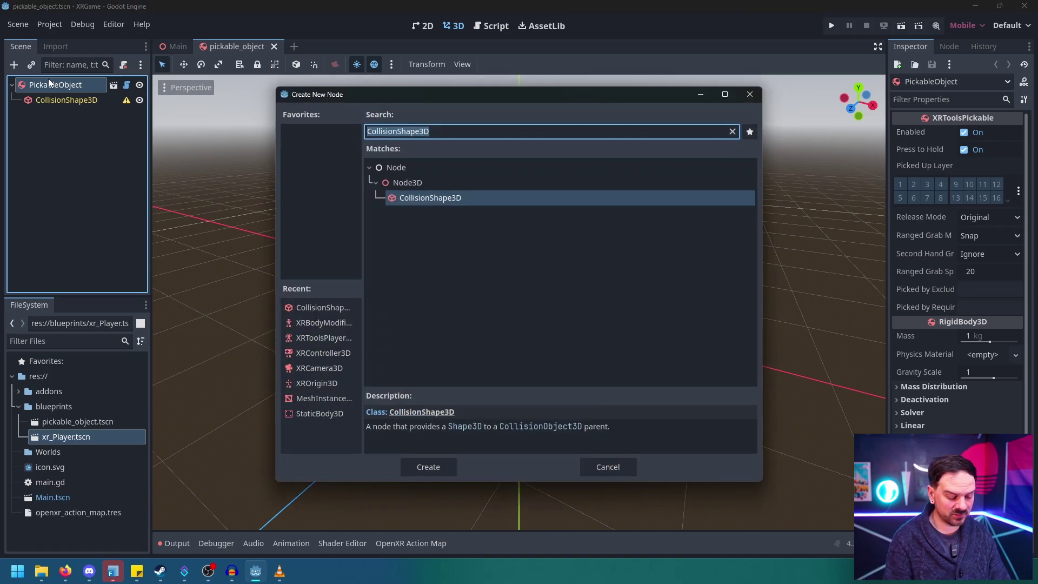
pyautogui.write('mesh')
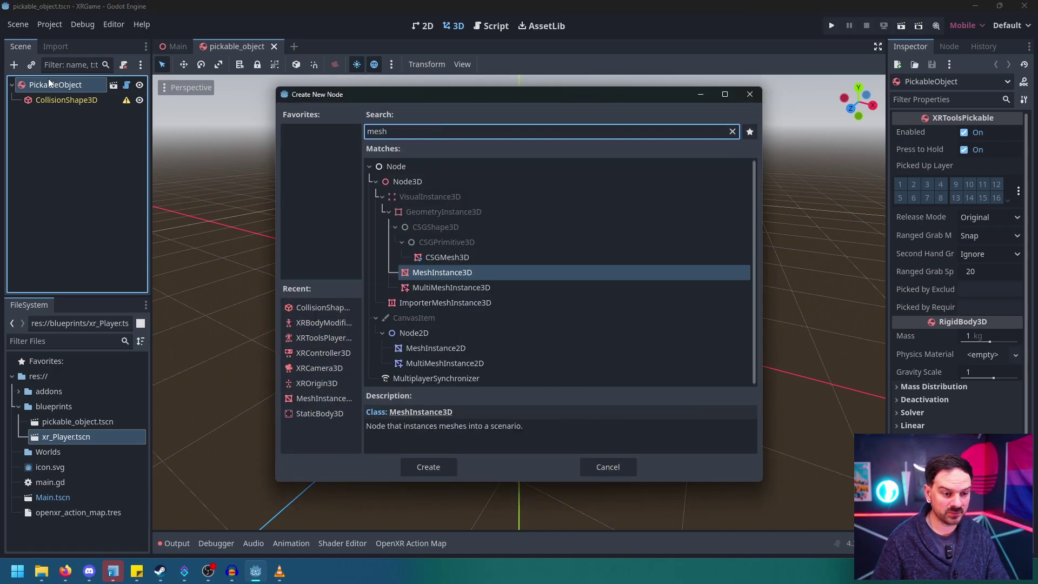
pyautogui.click(434, 469)
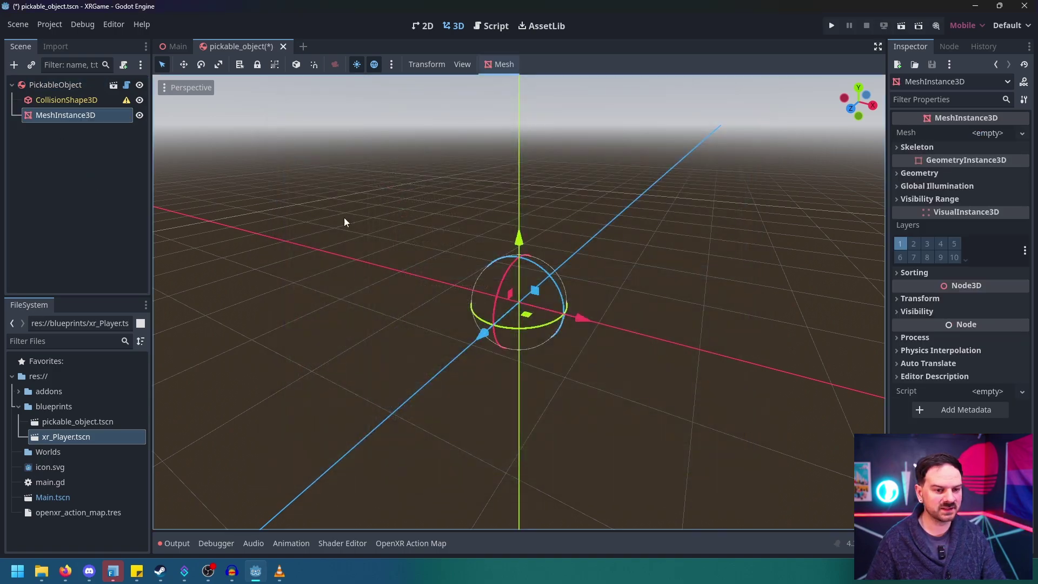
pyautogui.click(1021, 133)
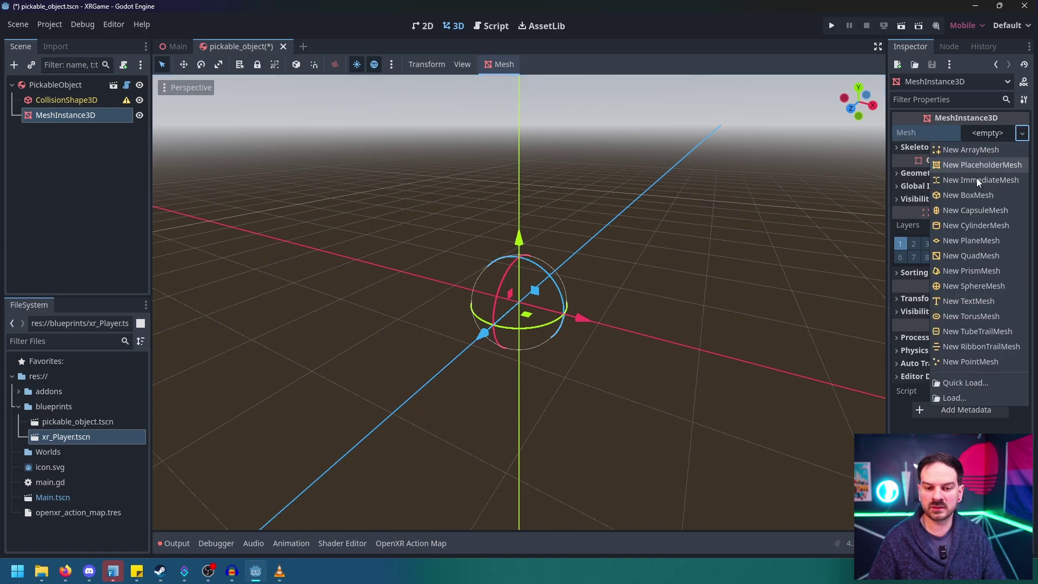
pyautogui.click(967, 193)
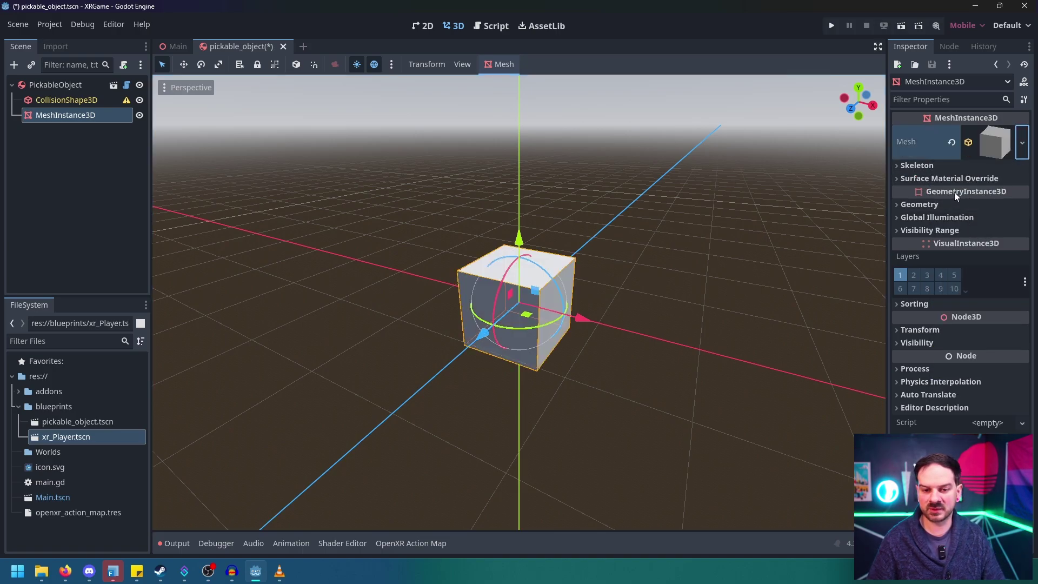
# Set the box mesh's size to 0.1 m in x, y and z.
pyautogui.click(991, 144)
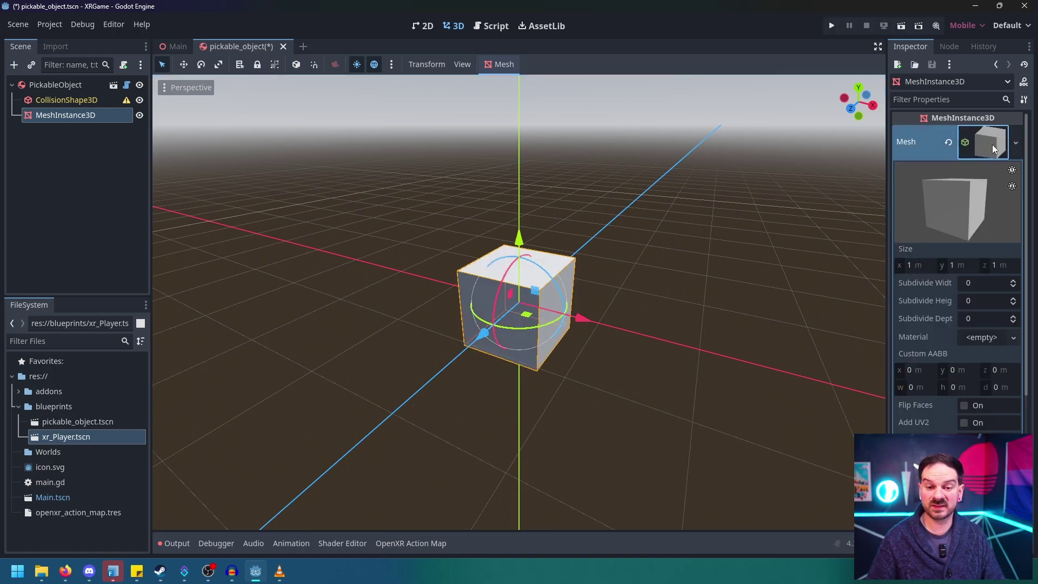
pyautogui.click(912, 265)
pyautogui.write('.')
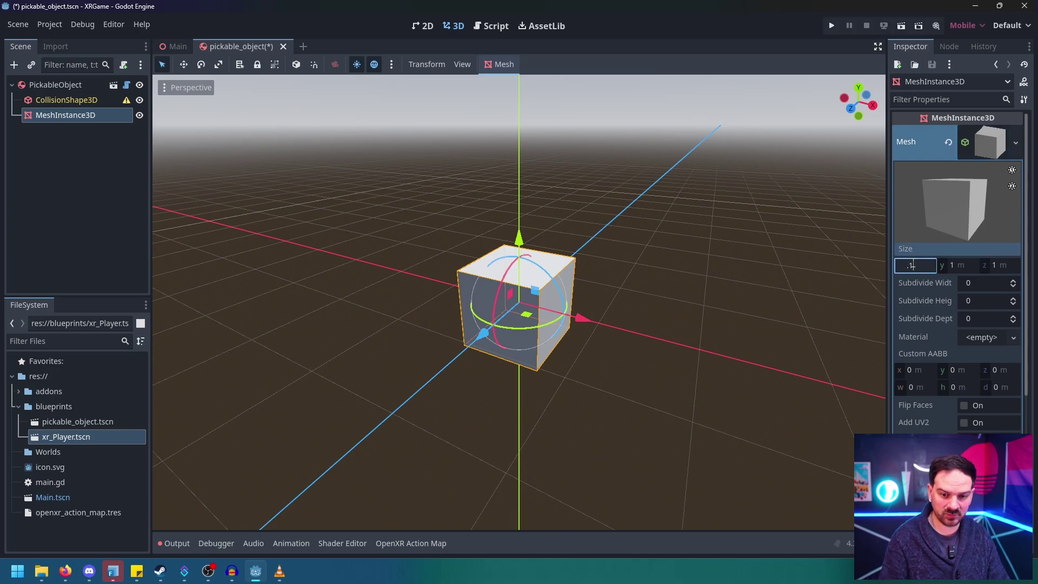
pyautogui.write('1')
pyautogui.press('Tab')
pyautogui.write('.1')
pyautogui.press('Tab')
pyautogui.write('.1')
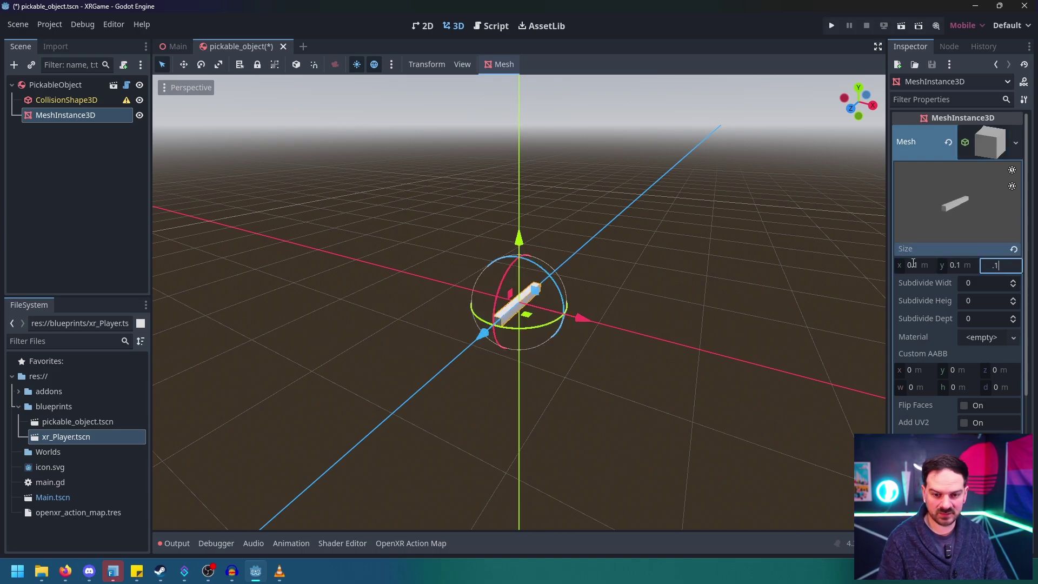
pyautogui.press('Return')
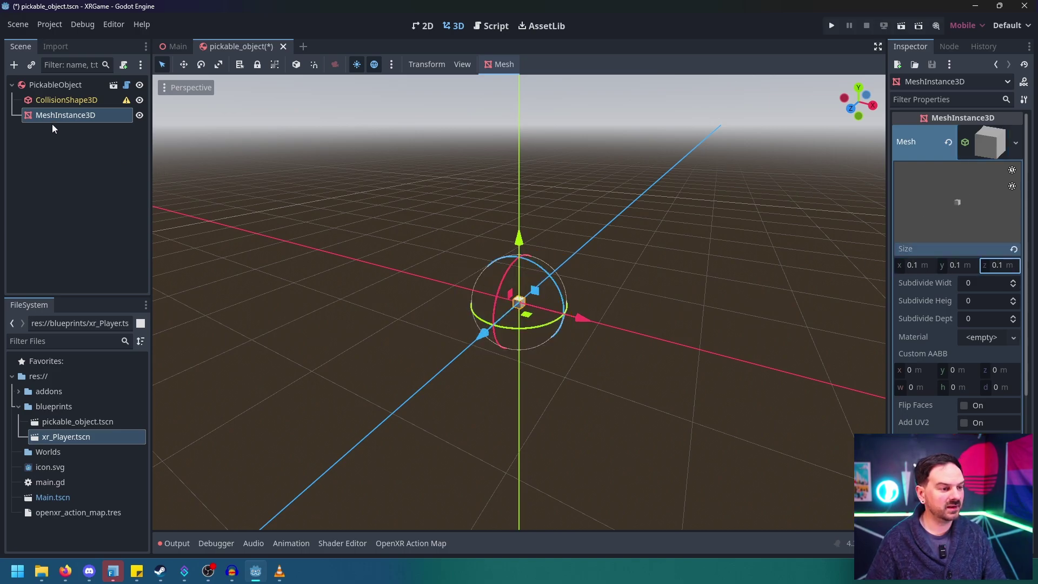
# Give the CollisionShape3D a new BoxShape3D and set its size to 0.1 m in x, y and z.
pyautogui.click(59, 101)
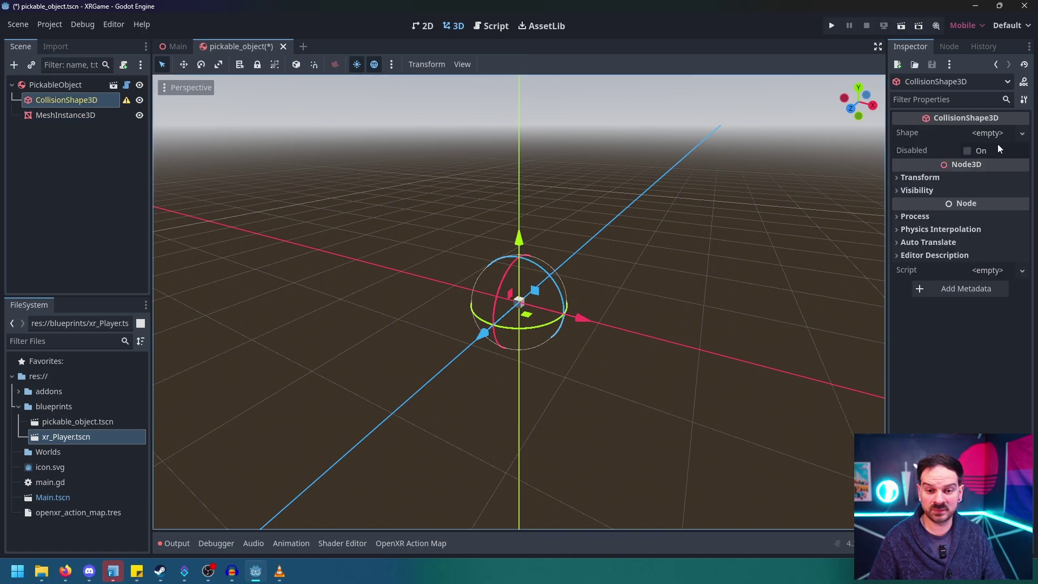
pyautogui.click(1022, 132)
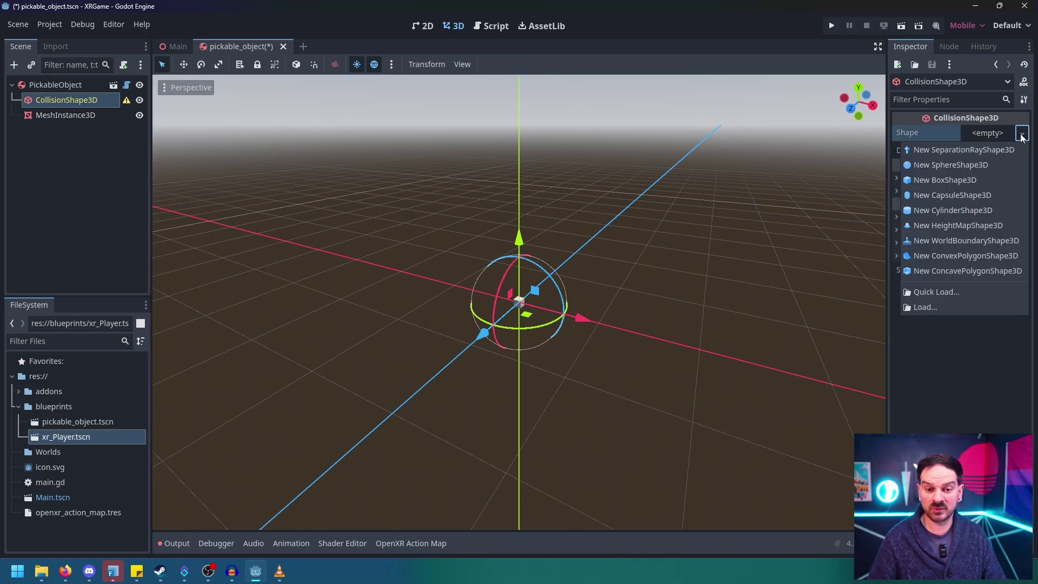
pyautogui.click(947, 181)
pyautogui.click(973, 132)
pyautogui.click(922, 166)
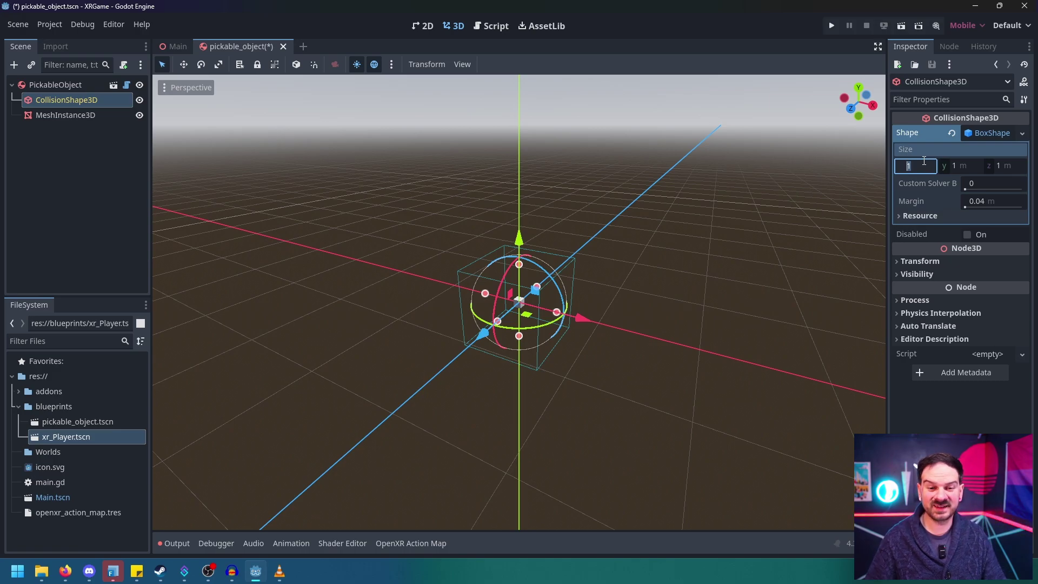
pyautogui.write('.')
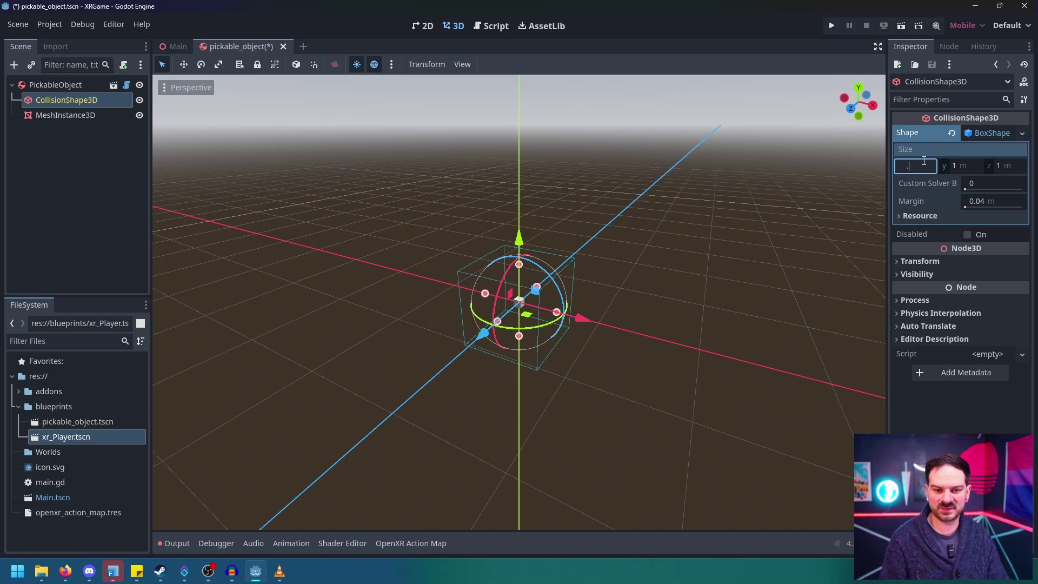
pyautogui.write('1')
pyautogui.press('Tab')
pyautogui.write('.1')
pyautogui.press('Tab')
pyautogui.write('.')
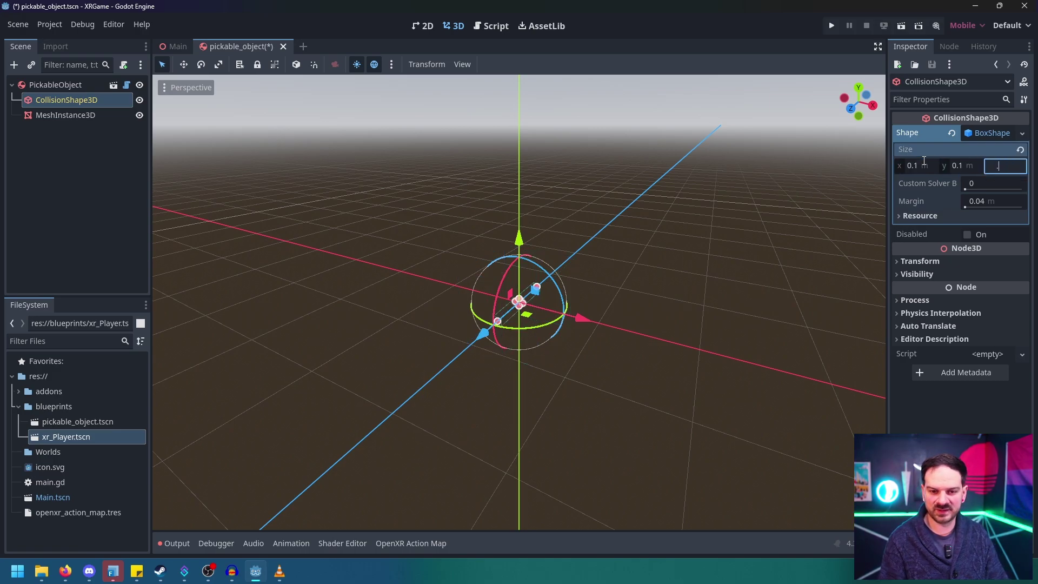
pyautogui.write('1')
pyautogui.press('Return')
pyautogui.scroll(2, 513, 315)
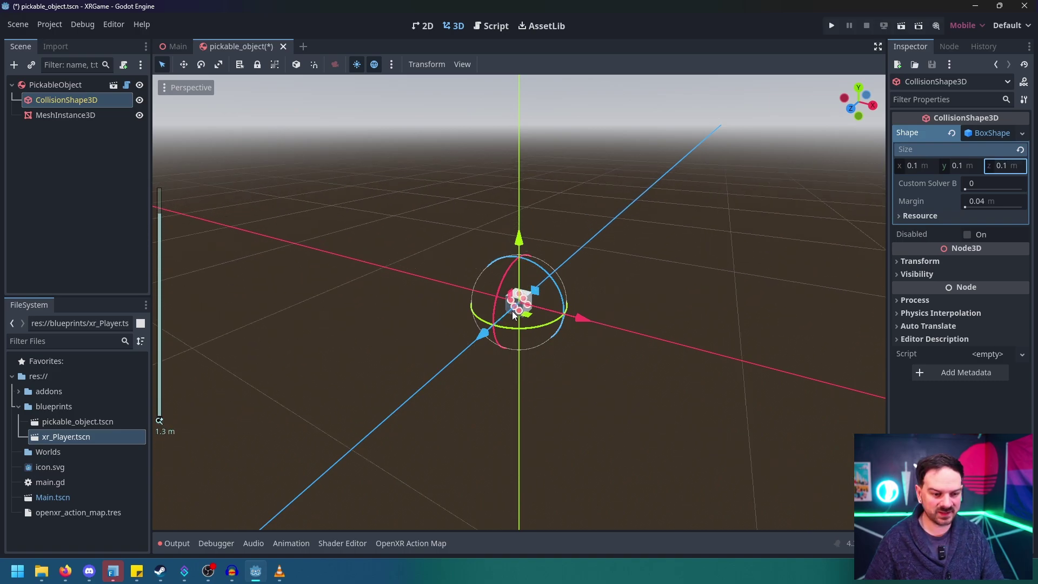
pyautogui.scroll(5, 514, 315)
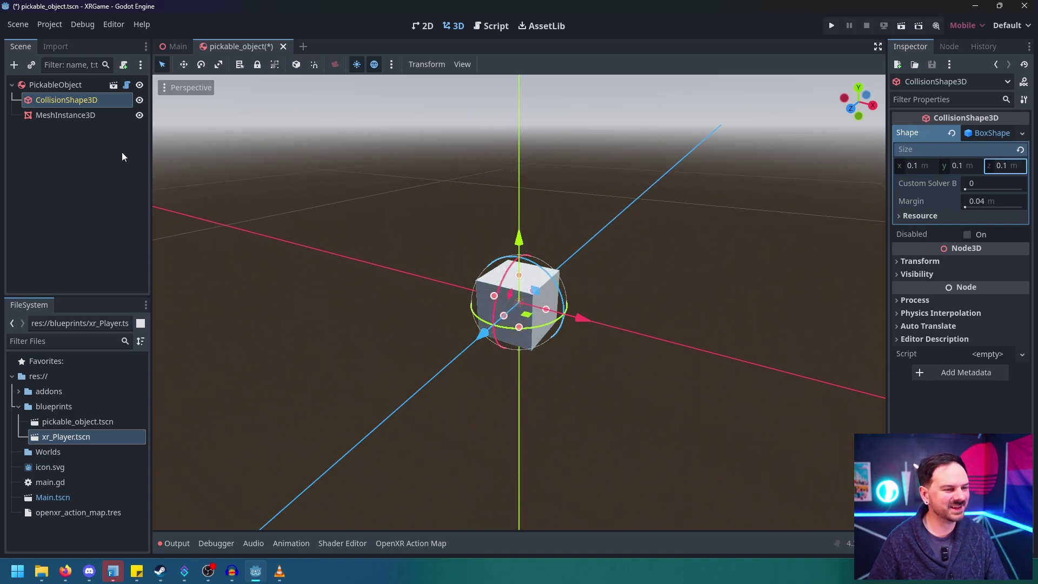
# Assign a new StandardMaterial3D with cyan albedo color 15ffff to the box mesh and save the pickable object scene.
pyautogui.click(56, 114)
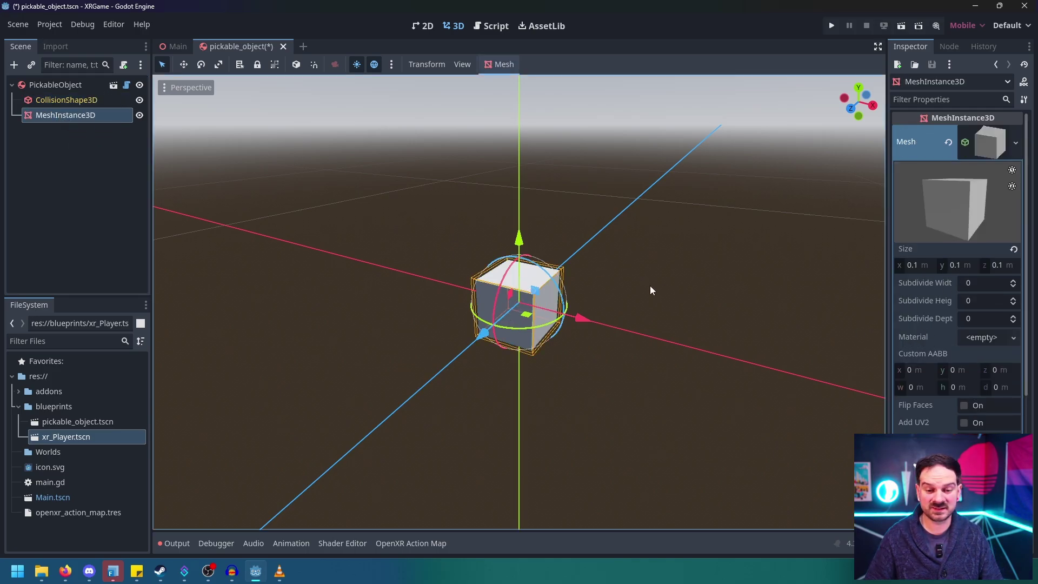
pyautogui.click(971, 341)
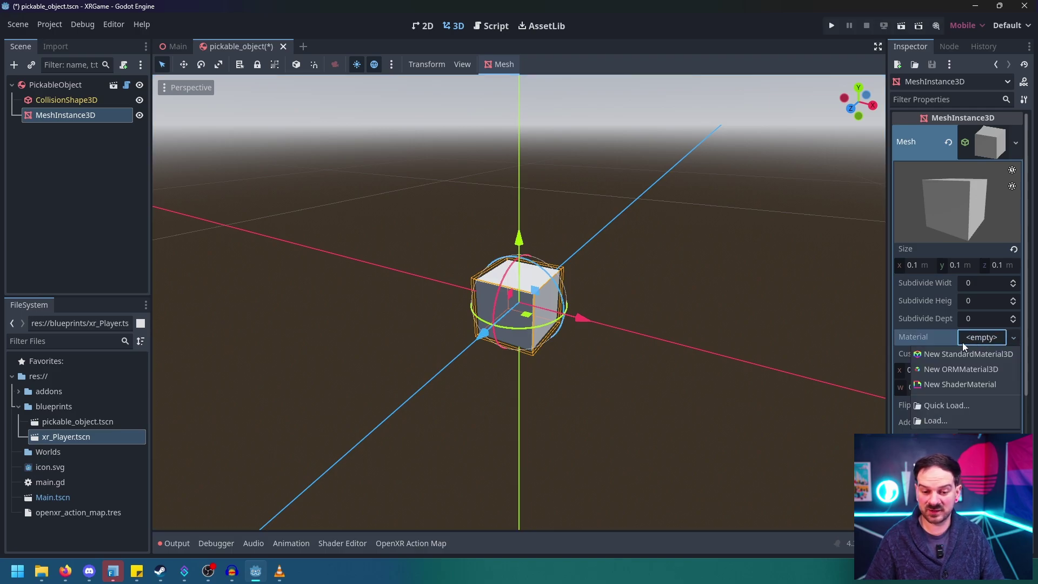
pyautogui.click(955, 354)
pyautogui.click(968, 352)
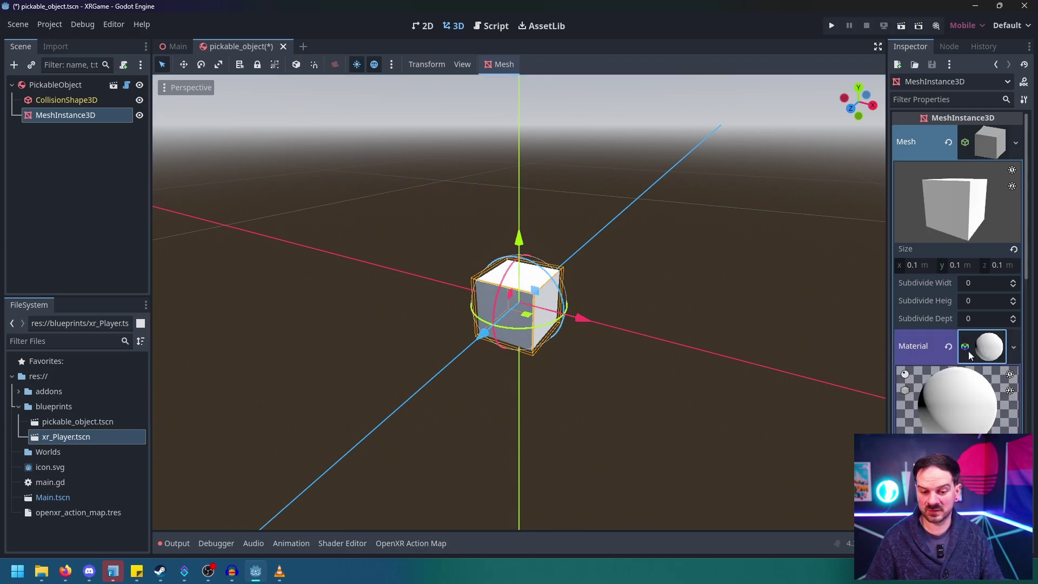
pyautogui.click(922, 524)
pyautogui.scroll(-3, 925, 510)
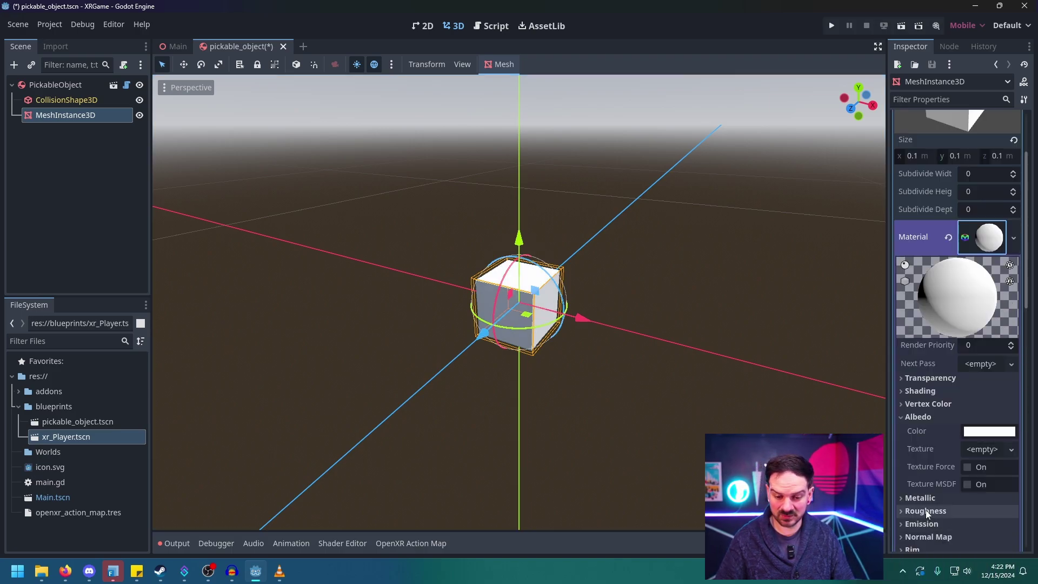
pyautogui.click(960, 435)
pyautogui.click(876, 167)
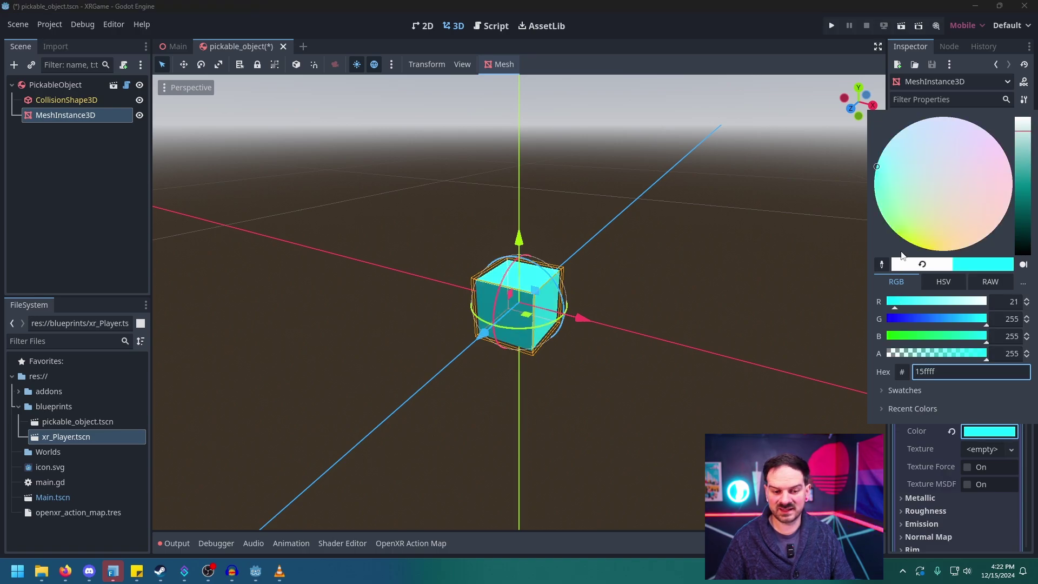
pyautogui.click(495, 312)
pyautogui.moveTo(495, 313); pyautogui.dragTo(591, 330, button='middle')
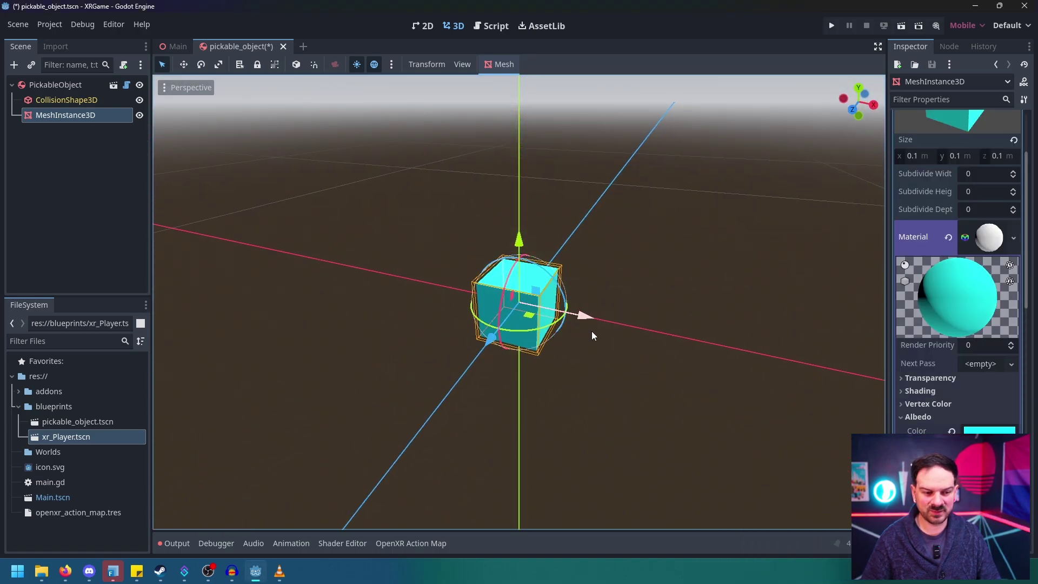
pyautogui.hotkey('ctrl', 's')
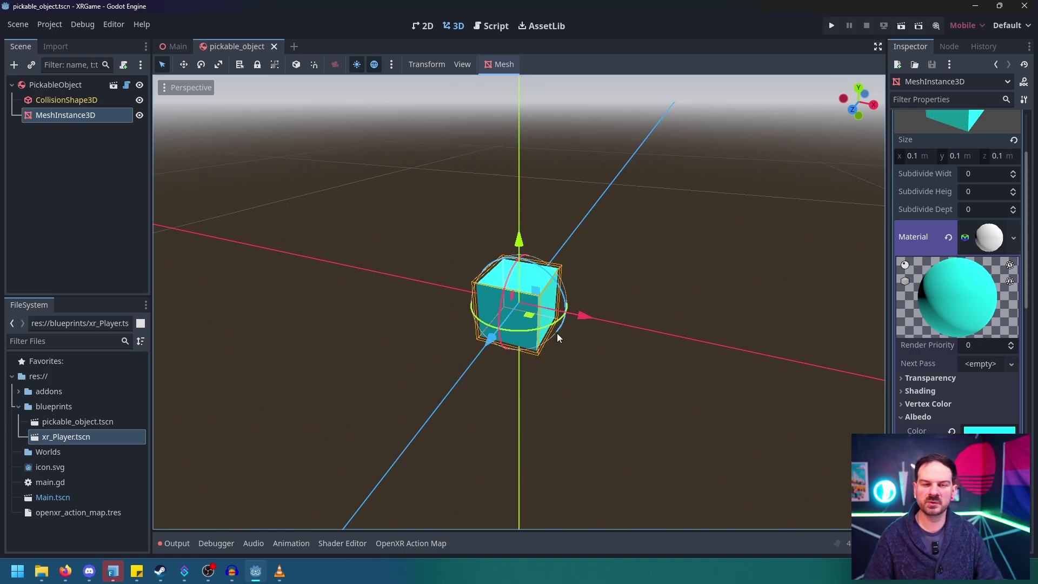
pyautogui.click(64, 218)
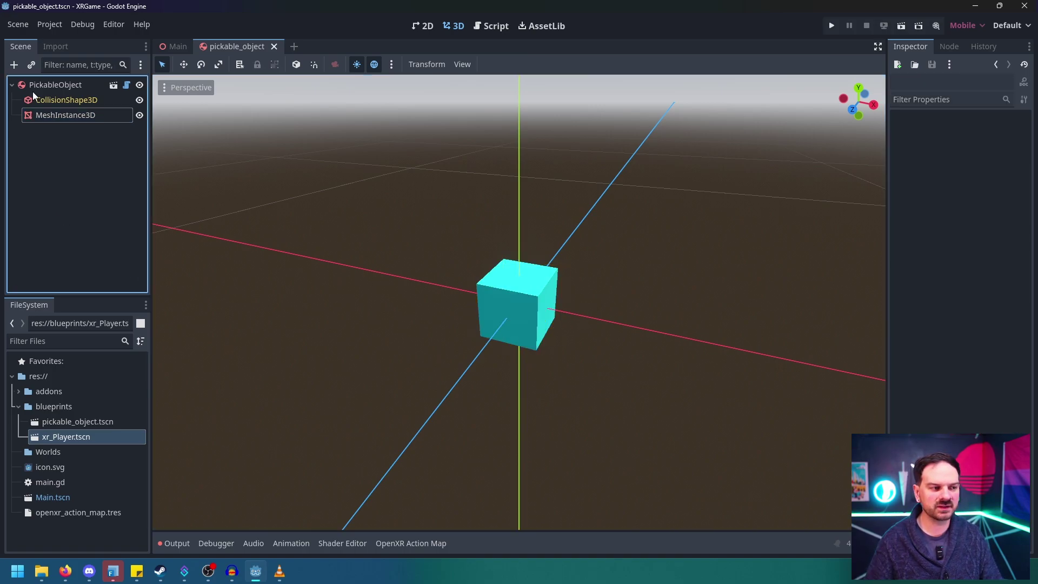
# Instantiate grab_point_hand_left.tscn as a child of the PickableObject root and make the left hand visible.
pyautogui.click(47, 86)
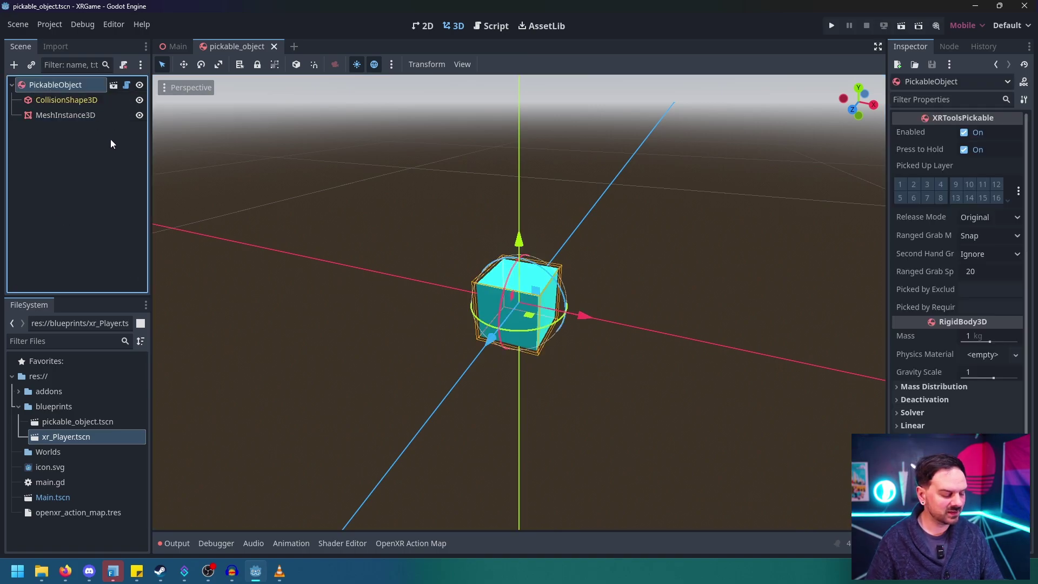
pyautogui.hotkey('ctrl', 'shift', 'a')
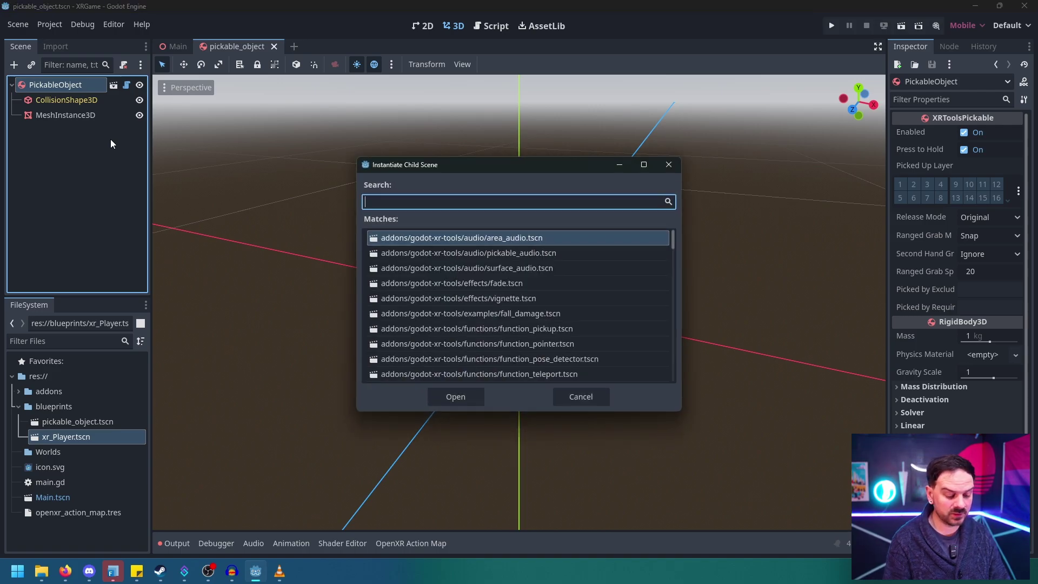
pyautogui.write('gra')
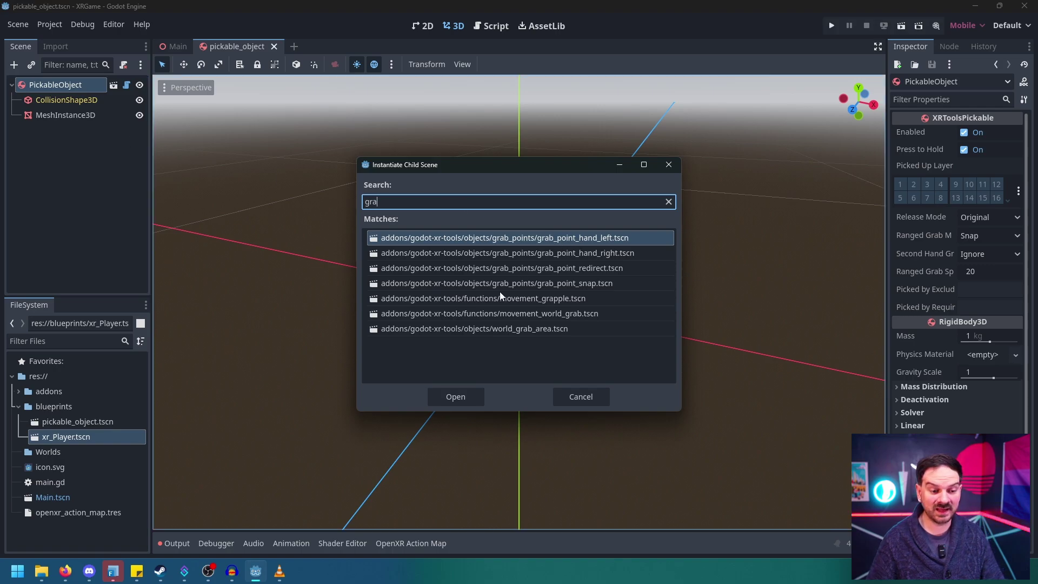
pyautogui.click(455, 398)
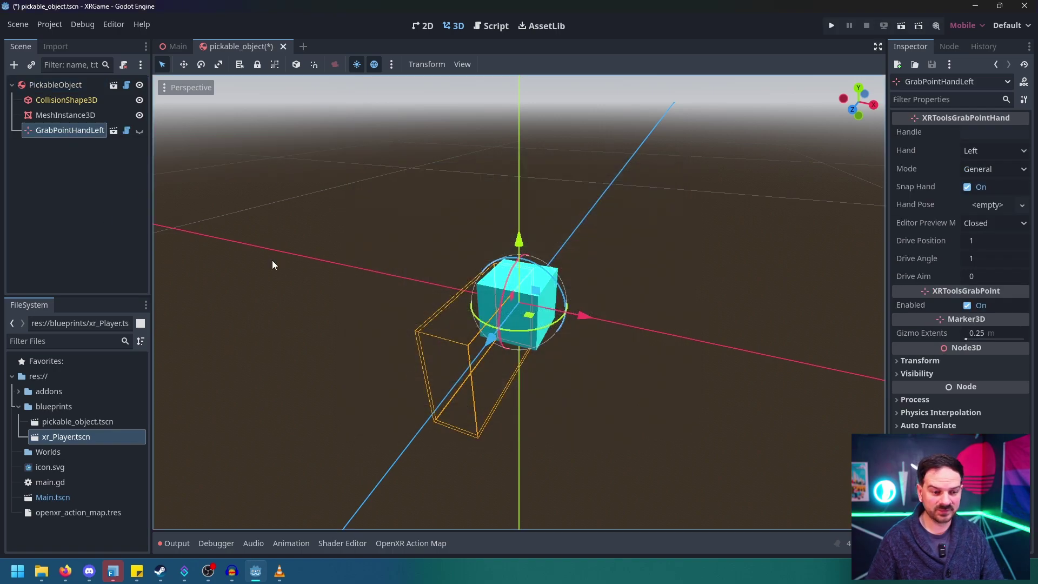
pyautogui.click(139, 131)
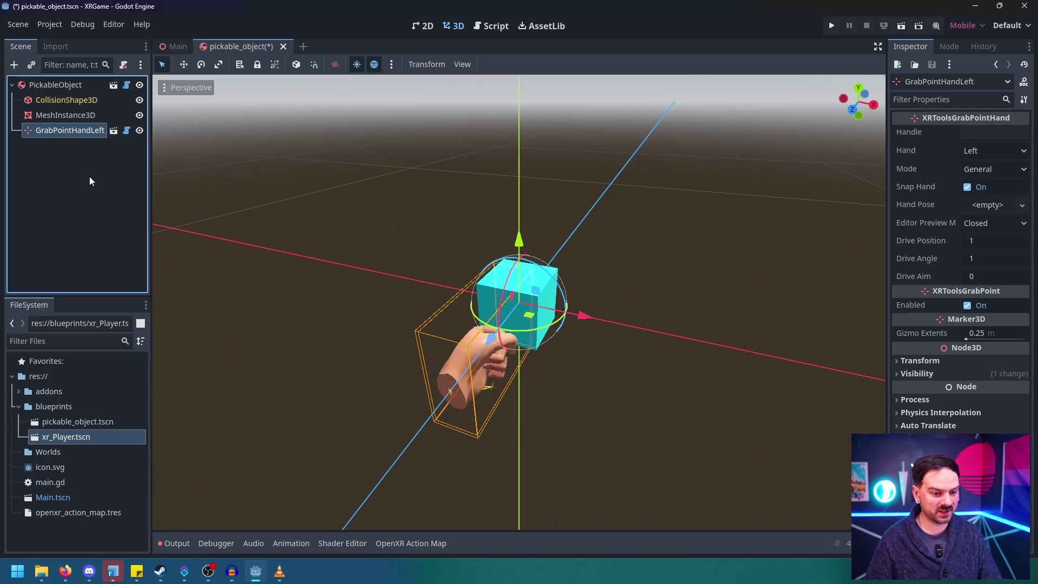
# Move the left hand grab point so the hand grips the left side of the cube.
pyautogui.moveTo(391, 361); pyautogui.dragTo(583, 332, button='middle')
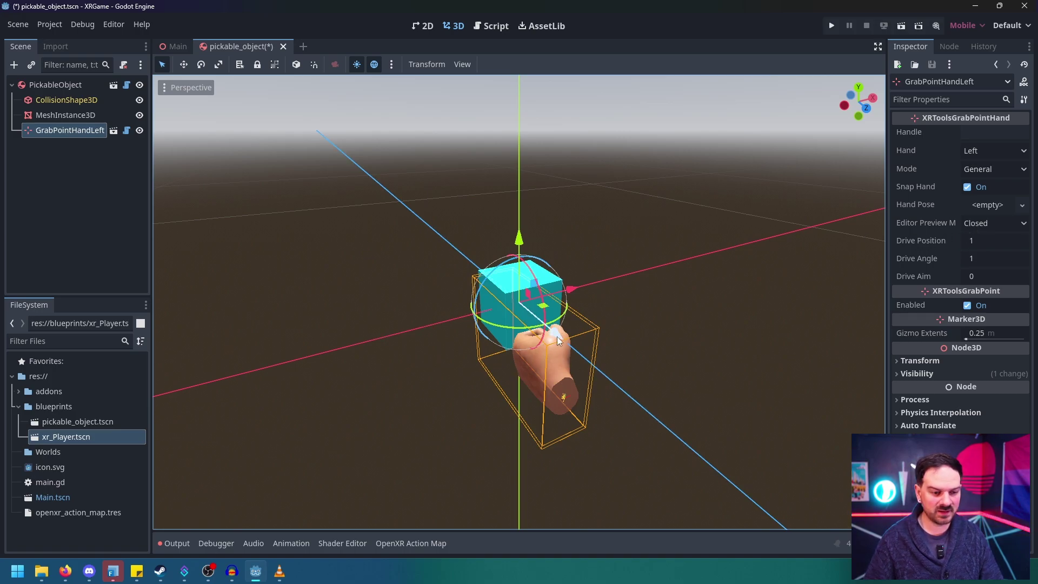
pyautogui.moveTo(558, 339); pyautogui.dragTo(518, 293)
pyautogui.moveTo(541, 302); pyautogui.dragTo(446, 330, button='middle')
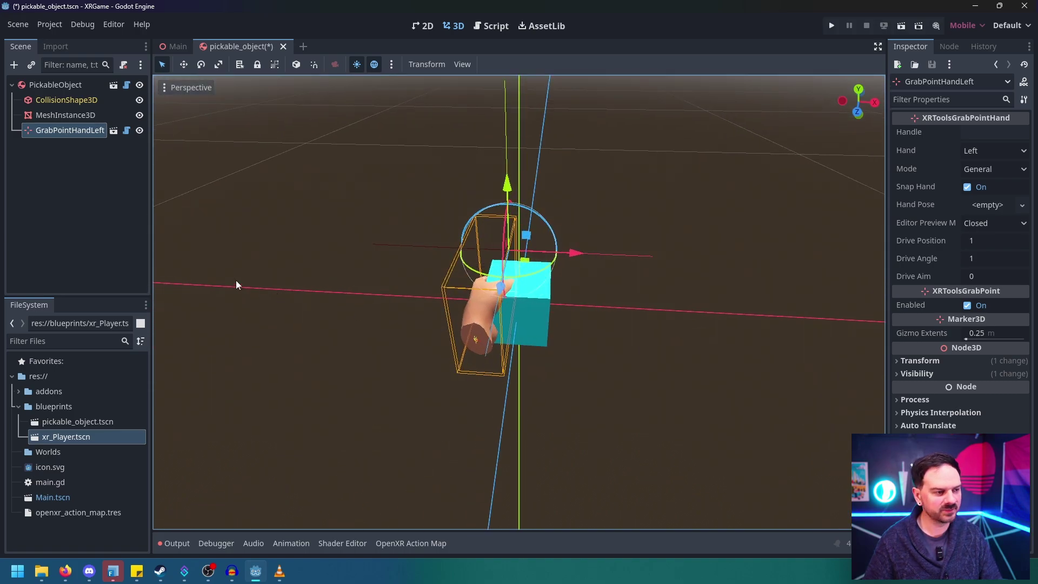
# Instantiate grab_point_hand_right.tscn as a child of the PickableObject root and make the right hand visible.
pyautogui.click(56, 84)
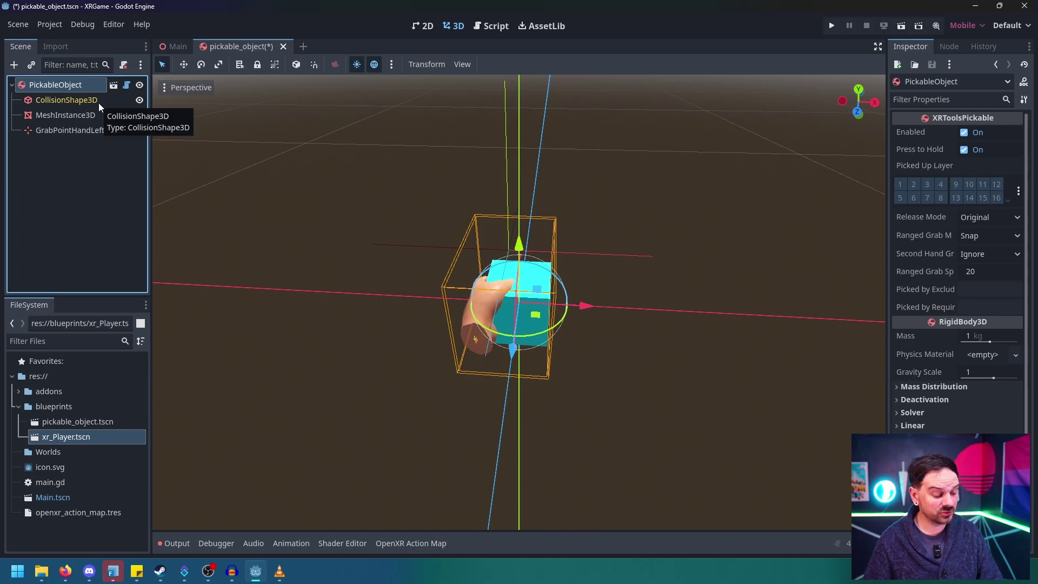
pyautogui.hotkey('ctrl', 'shift', 'a')
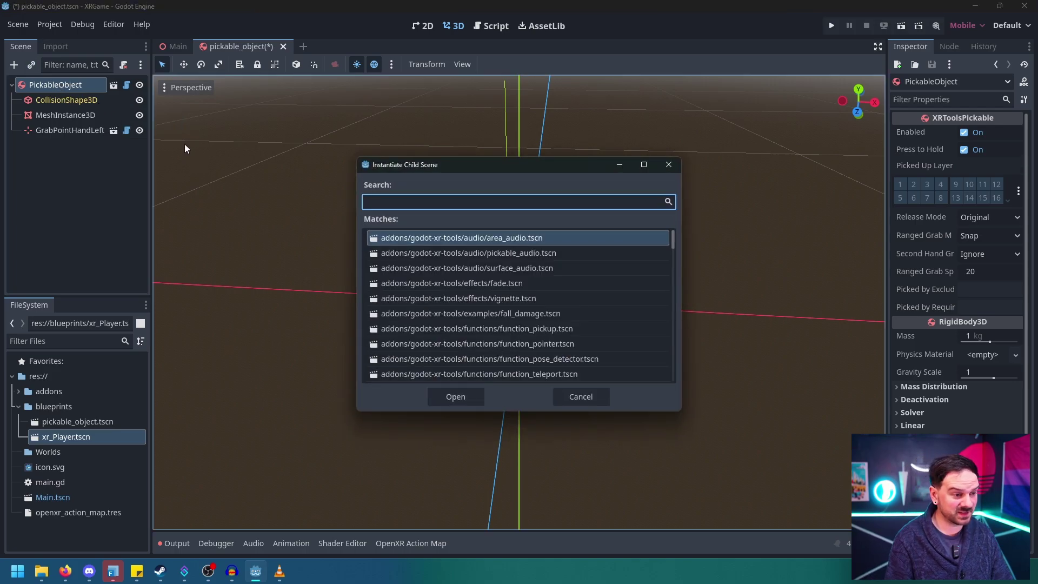
pyautogui.write('grab')
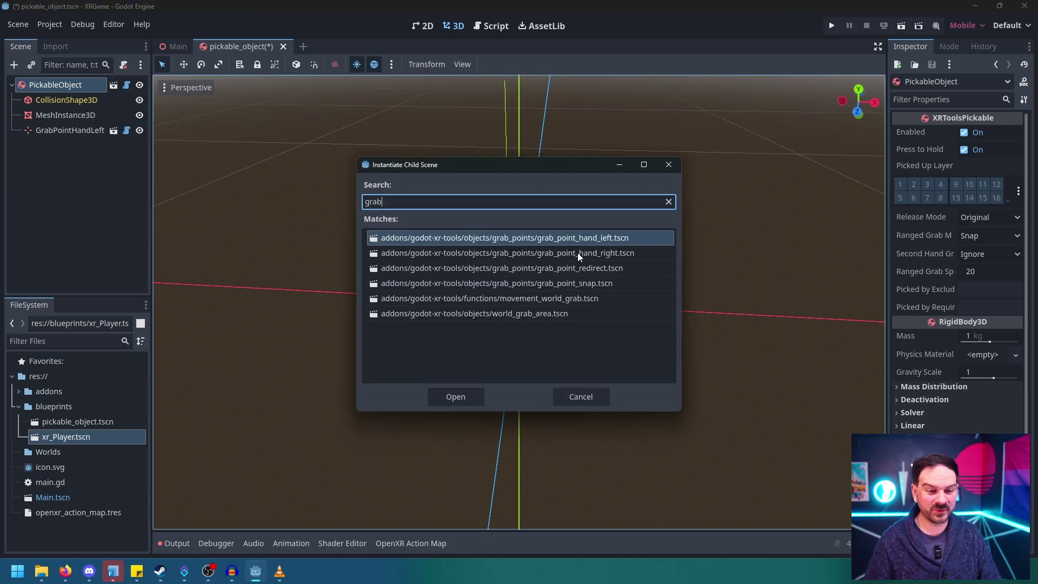
pyautogui.click(577, 253)
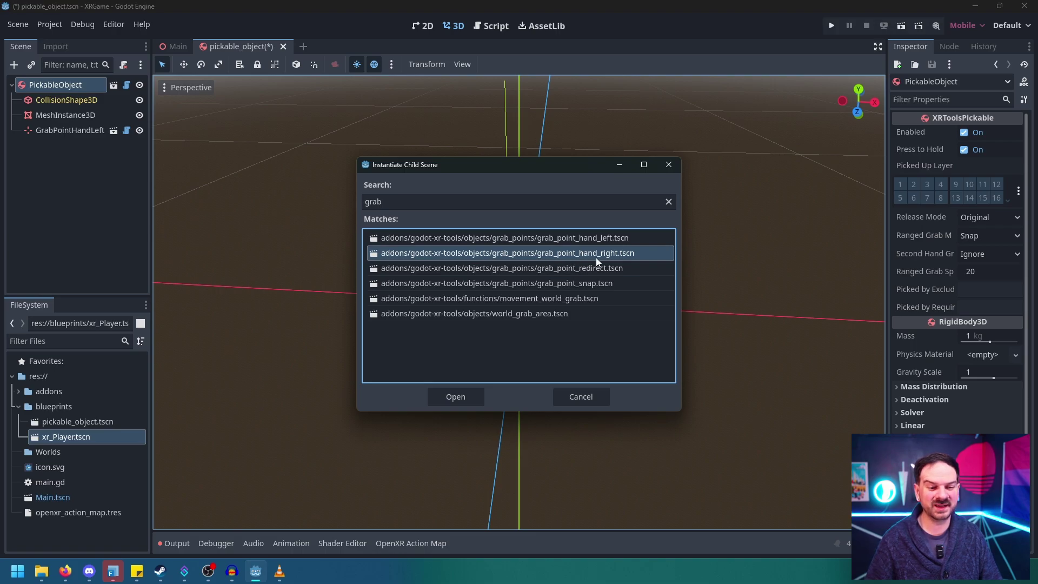
pyautogui.click(440, 399)
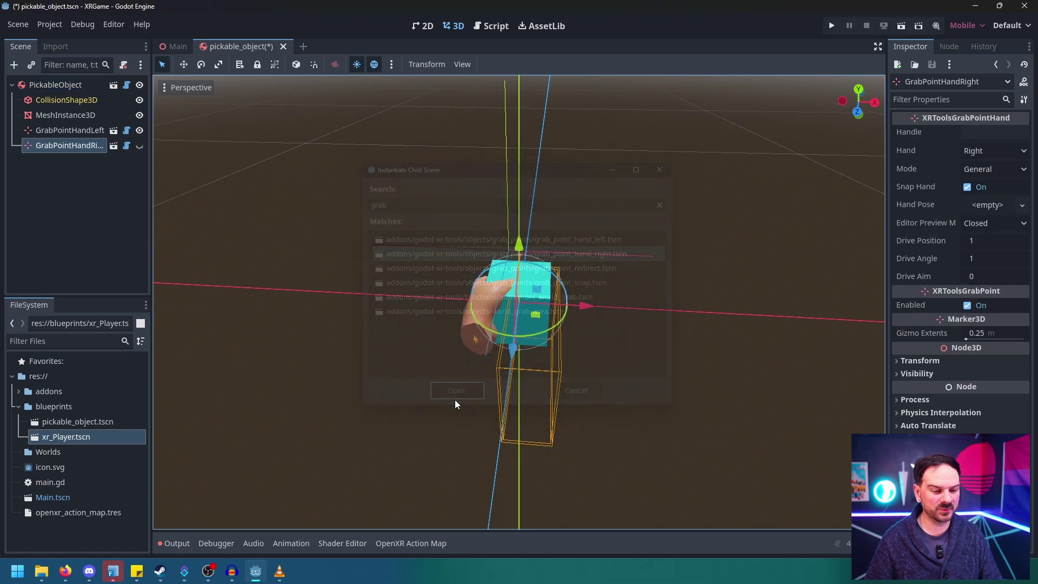
pyautogui.click(139, 147)
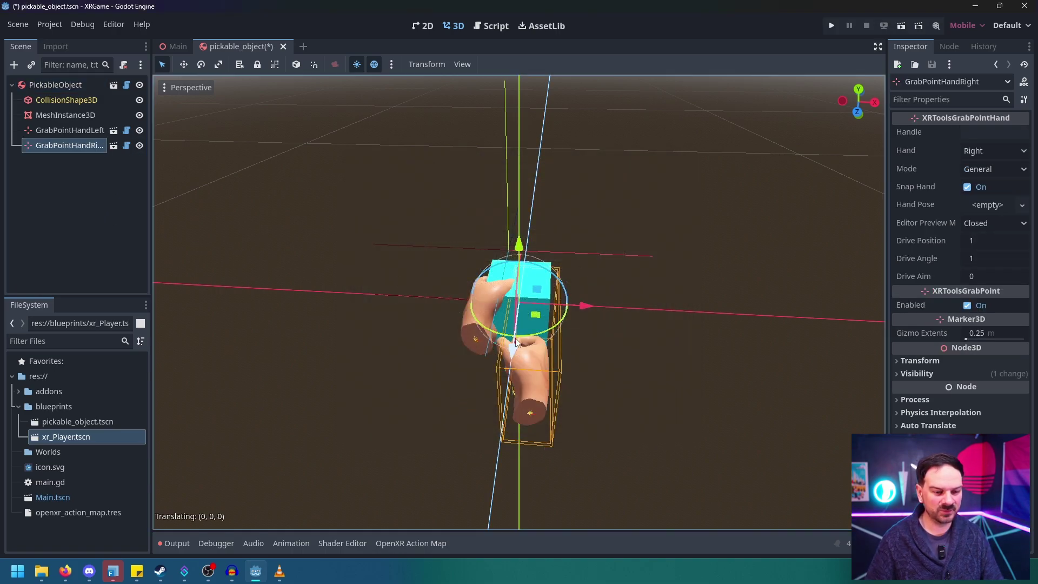
# Move the right hand grab point back and outward so the hand grips the right side of the cube.
pyautogui.moveTo(513, 353); pyautogui.dragTo(530, 310)
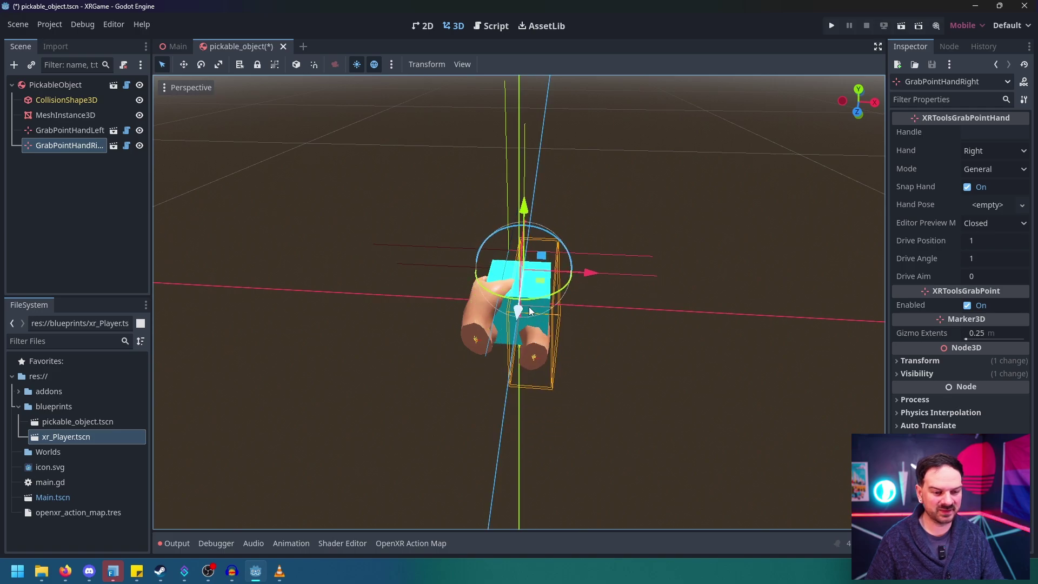
pyautogui.moveTo(584, 277); pyautogui.dragTo(605, 278)
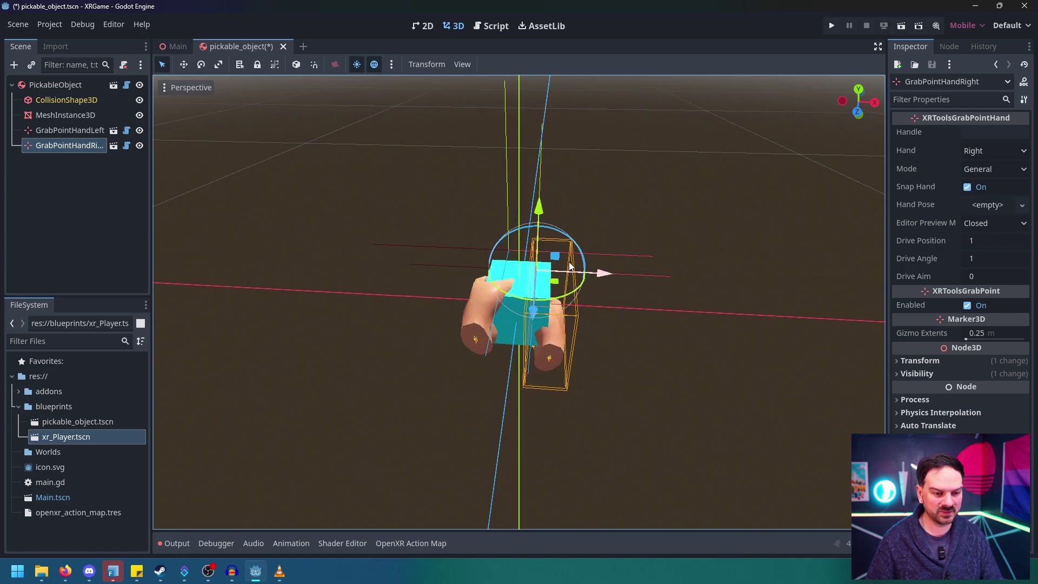
pyautogui.moveTo(539, 208); pyautogui.dragTo(246, 236, button='middle')
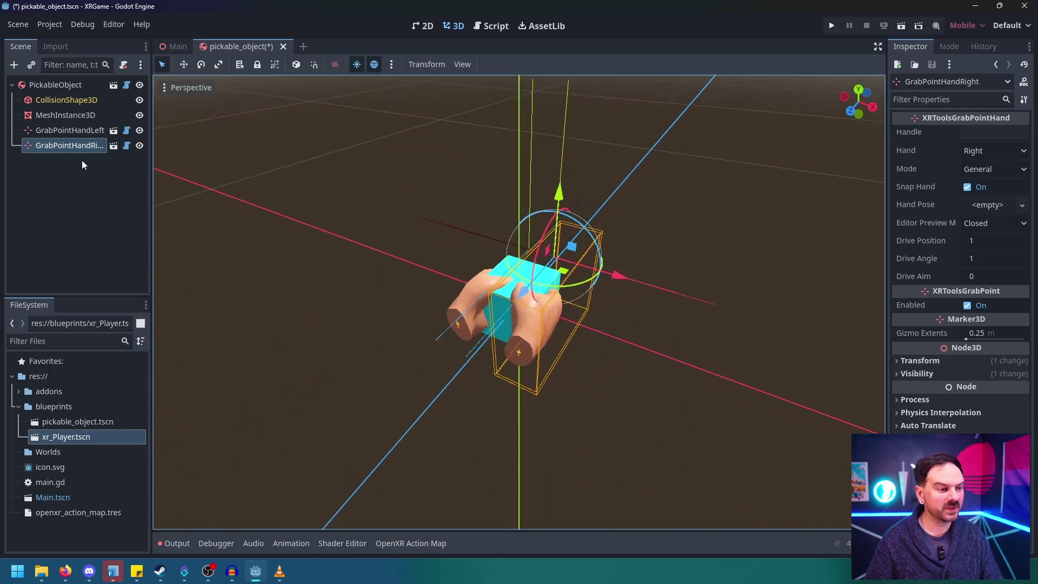
# Hide both hand grab points, then save and close the pickable object scene.
pyautogui.click(139, 145)
pyautogui.click(140, 131)
pyautogui.click(108, 204)
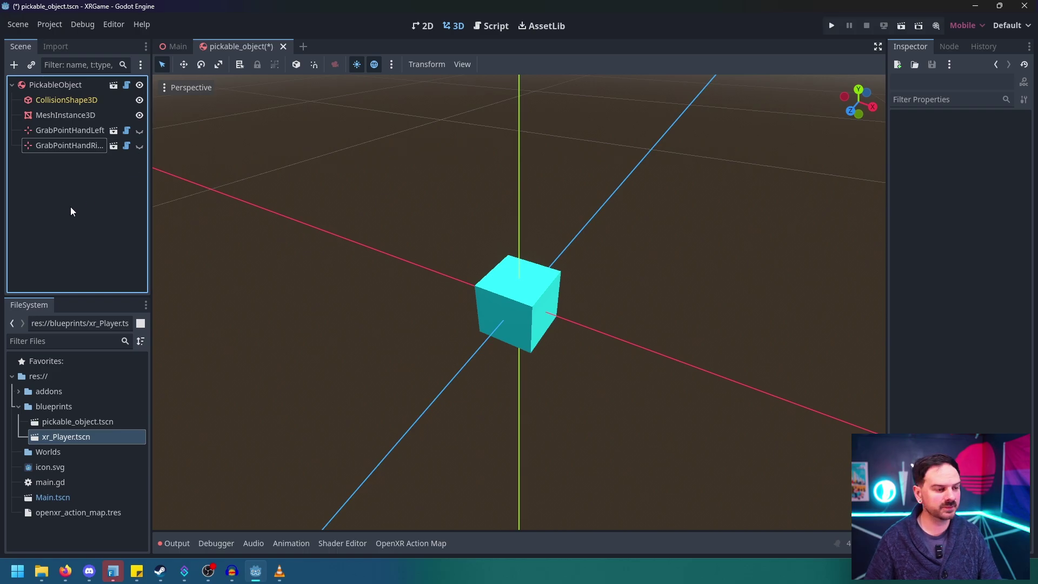
pyautogui.hotkey('ctrl', 's')
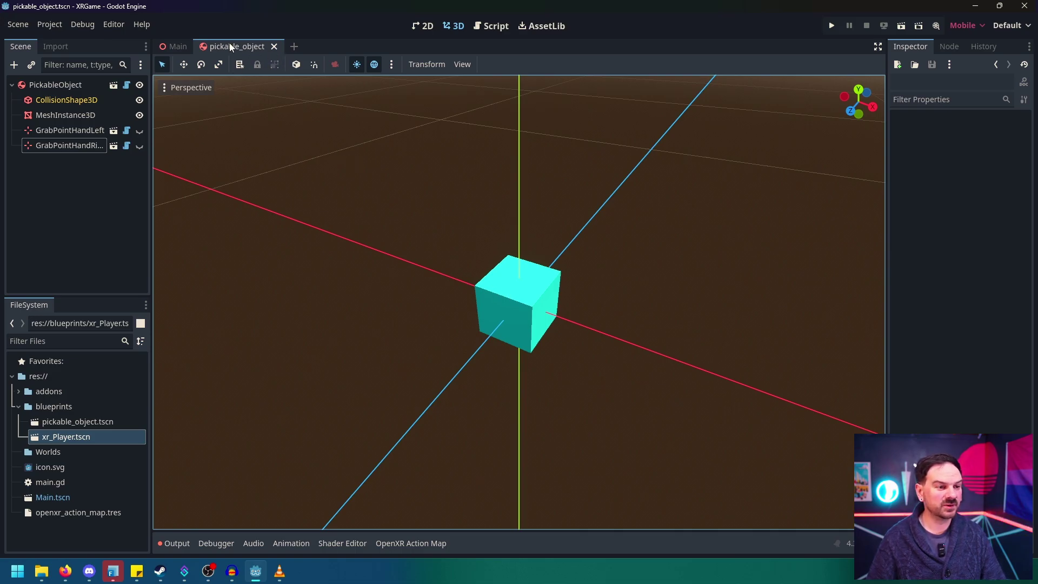
pyautogui.click(274, 47)
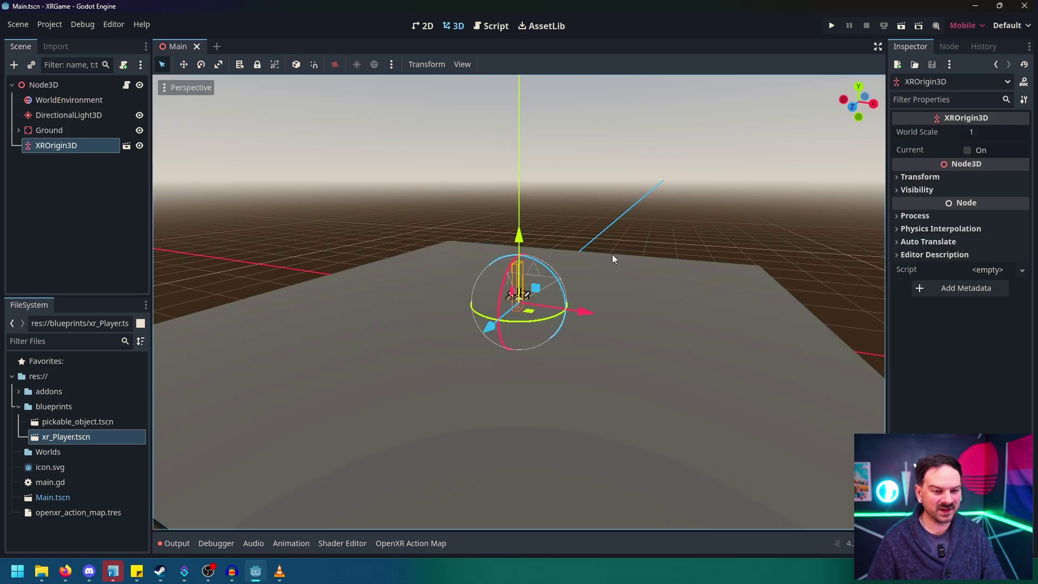
# Build a StaticBody3D table with a box mesh and collision shape in the Main scene and place three pickable_object.tscn instances on it.
pyautogui.moveTo(613, 258); pyautogui.dragTo(651, 304, button='middle')
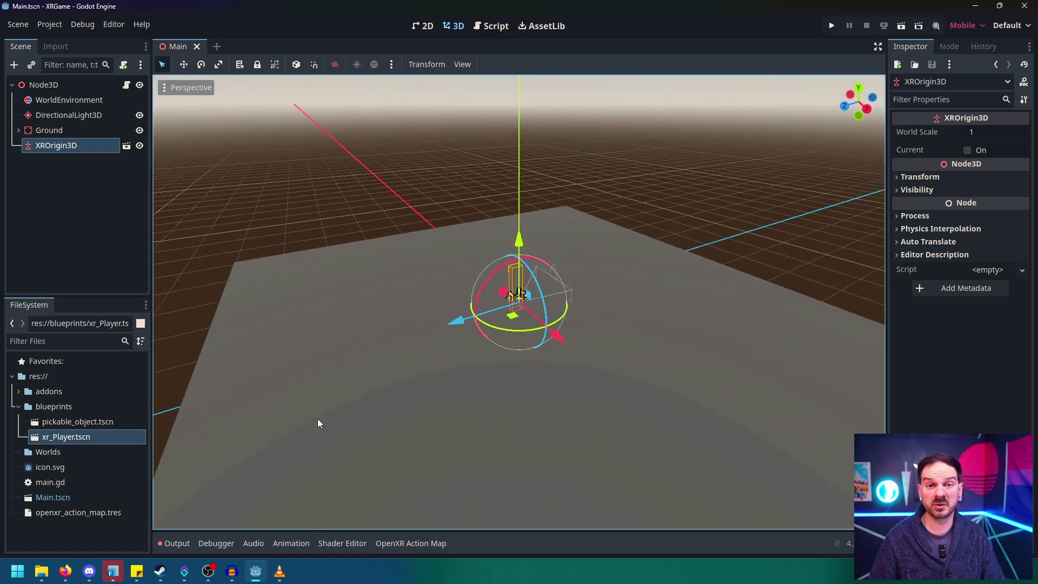
pyautogui.moveTo(573, 339); pyautogui.dragTo(640, 279, button='middle')
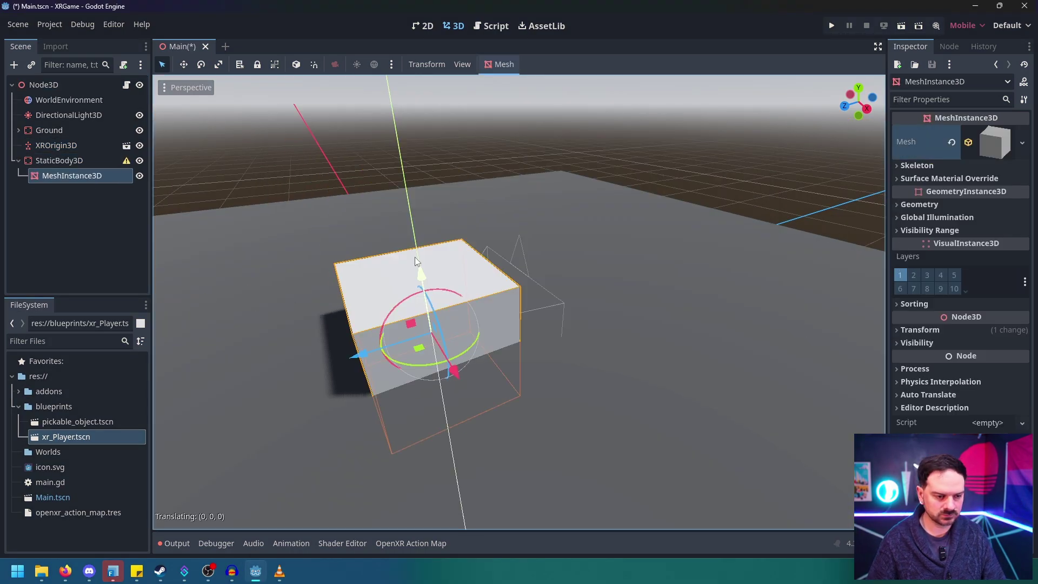
pyautogui.click(323, 338)
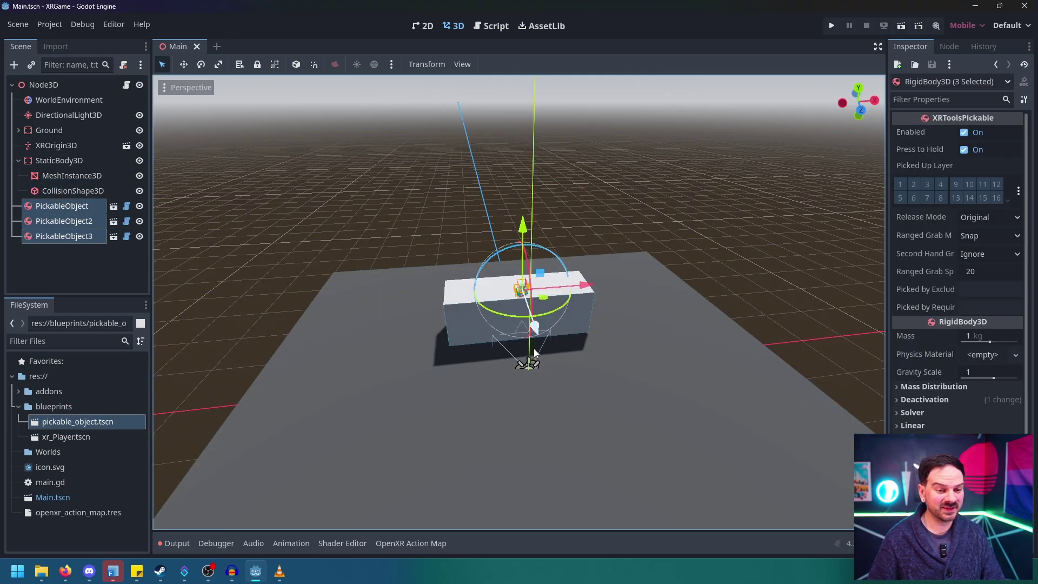
pyautogui.scroll(2, 533, 352)
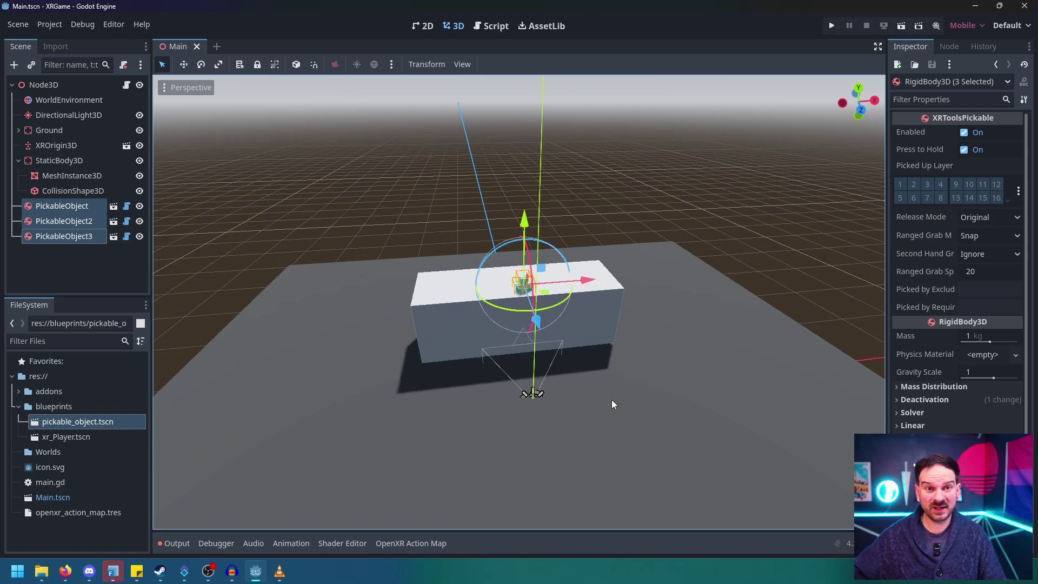